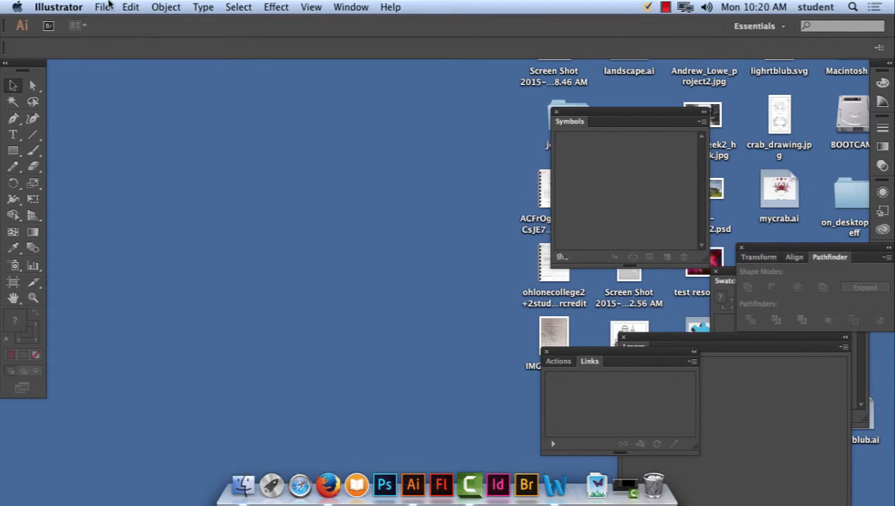
Step: Create a new landscape Letter document, 11 by 8.5 in, with one artboard and RGB color mode
click(107, 6)
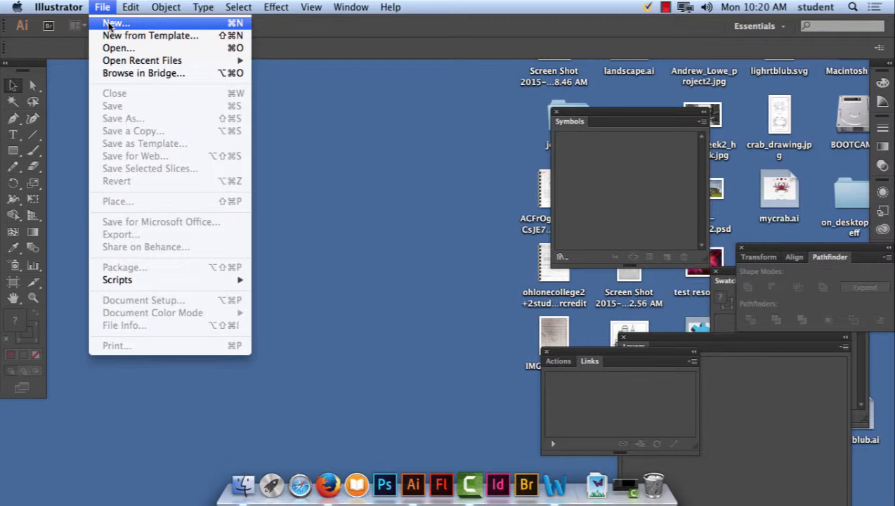
click(109, 24)
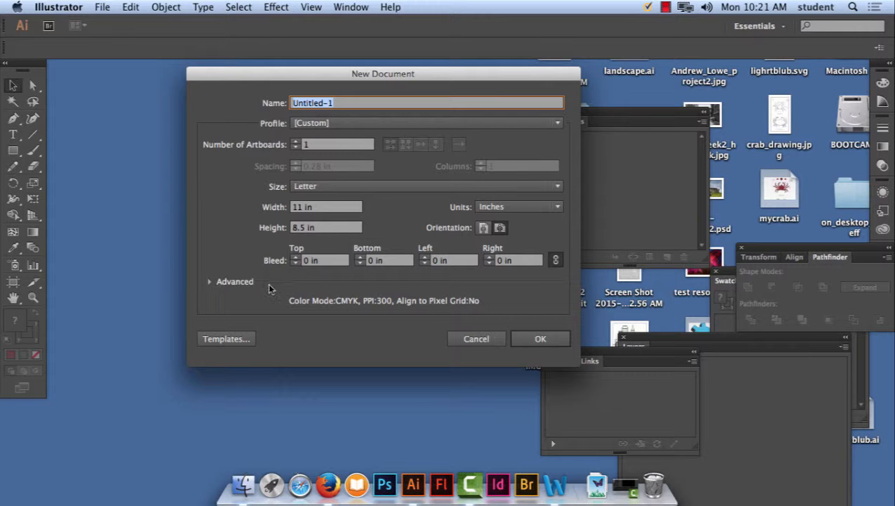
click(211, 281)
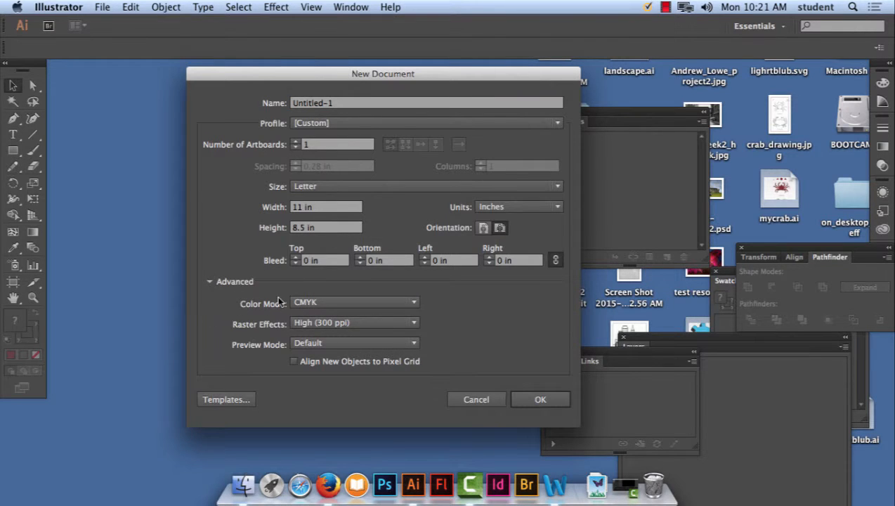
click(327, 303)
click(328, 324)
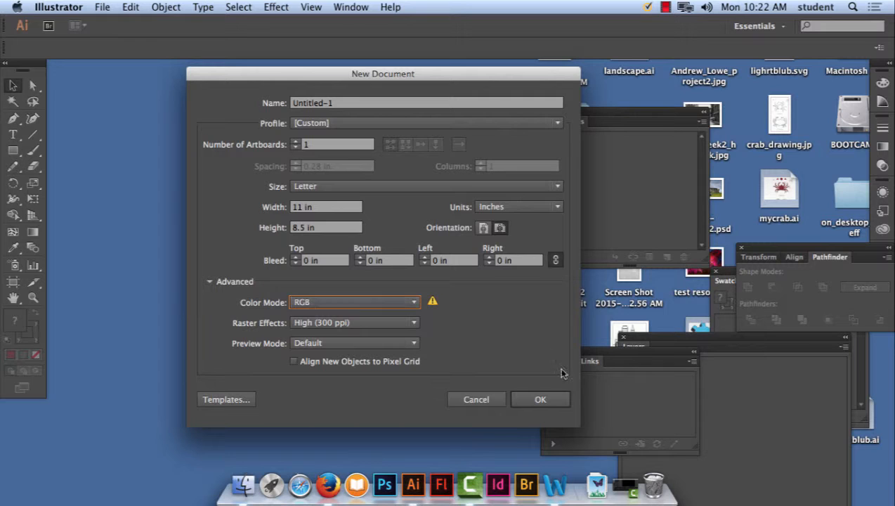
click(540, 399)
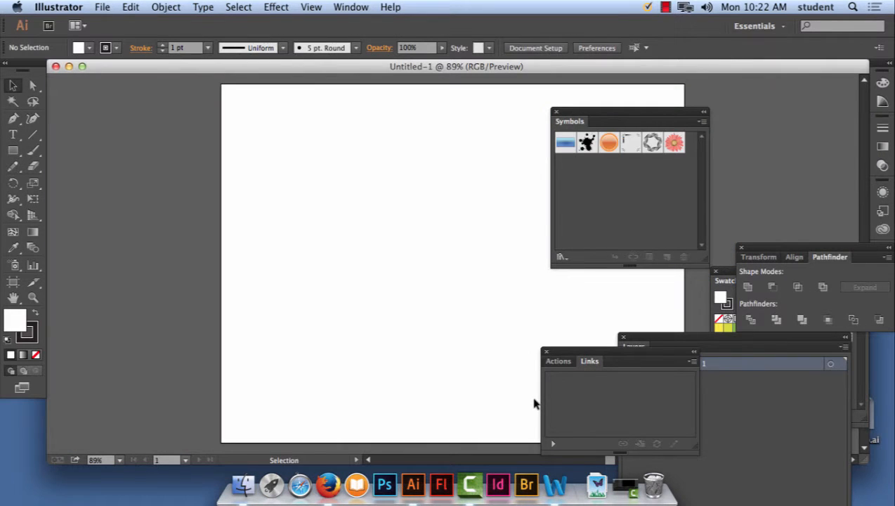
Step: Place the sketch photo IMG_1264.JPG from the Desktop near the artboard's center, sized to almost the artboard's height
key(space)
drag(434, 214, 305, 204)
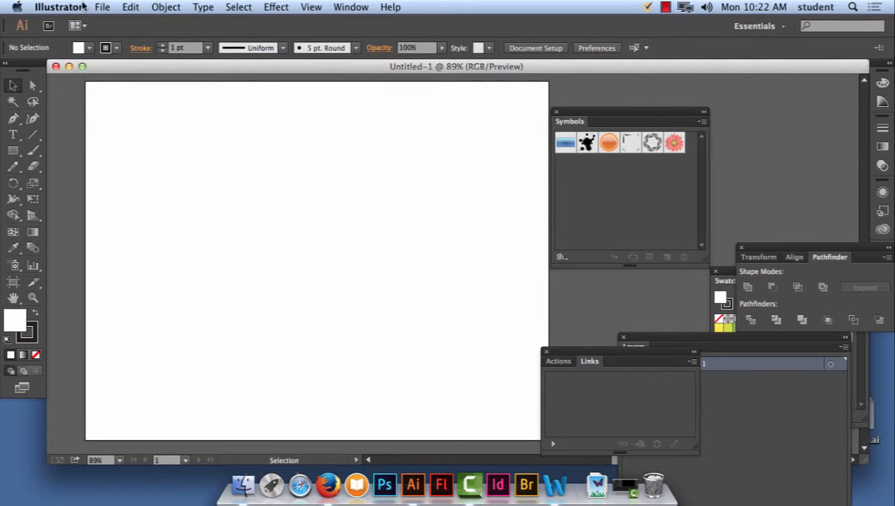
click(104, 7)
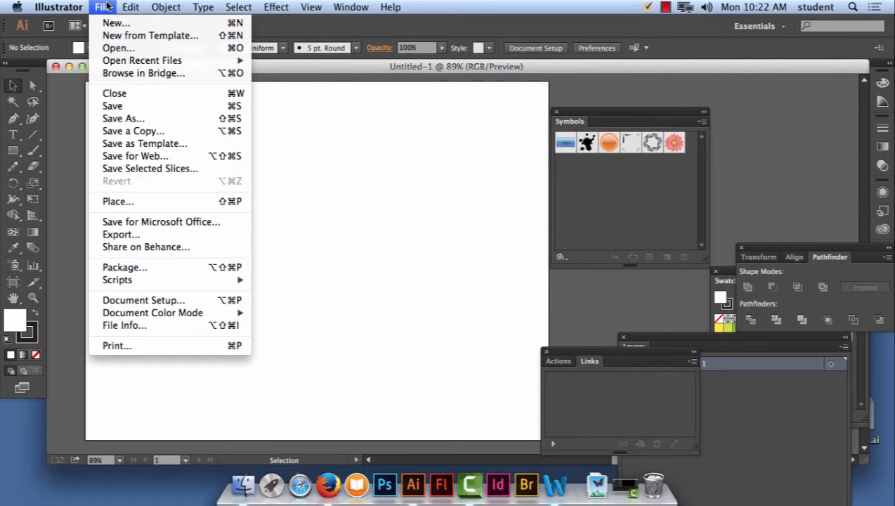
click(159, 203)
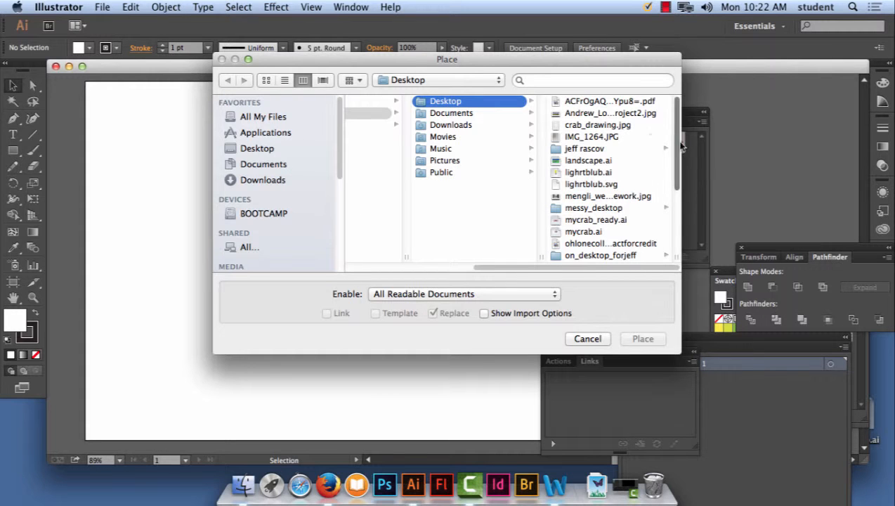
click(592, 137)
click(643, 339)
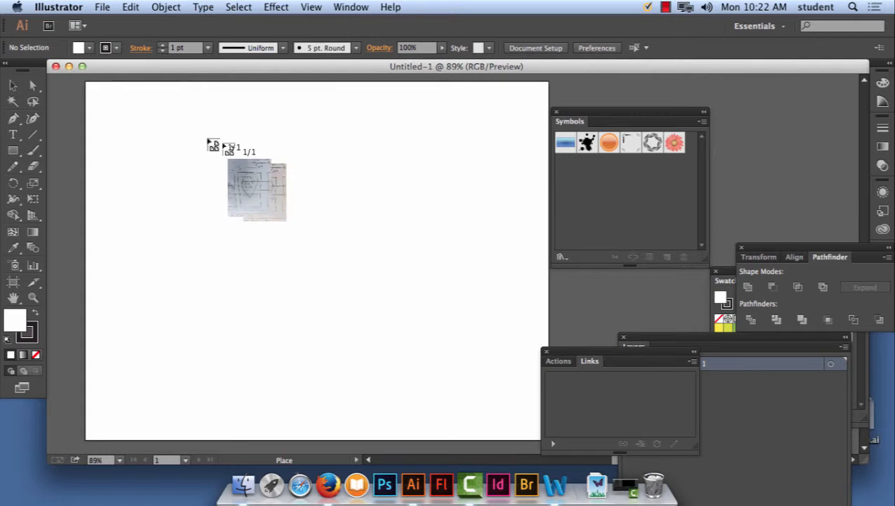
drag(192, 107, 472, 421)
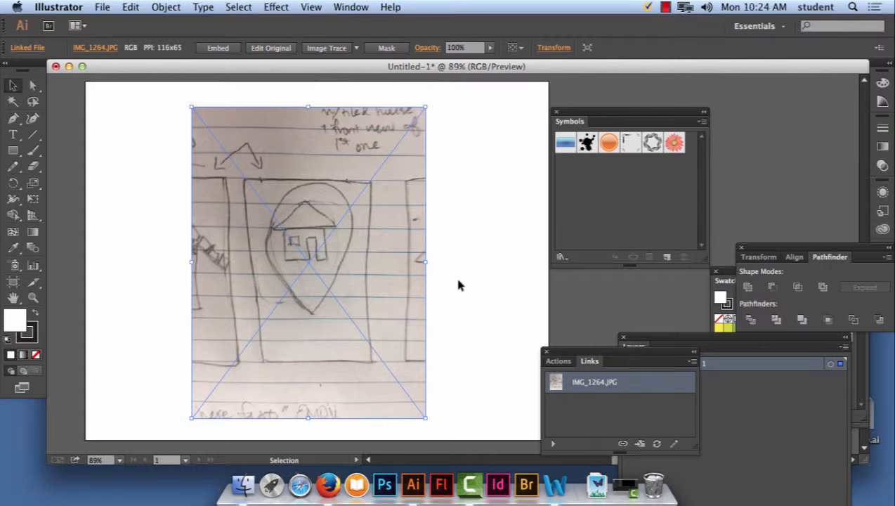
Step: Lock Layer 1, which holds the sketch photo, and create a new layer above it
drag(708, 343, 532, 97)
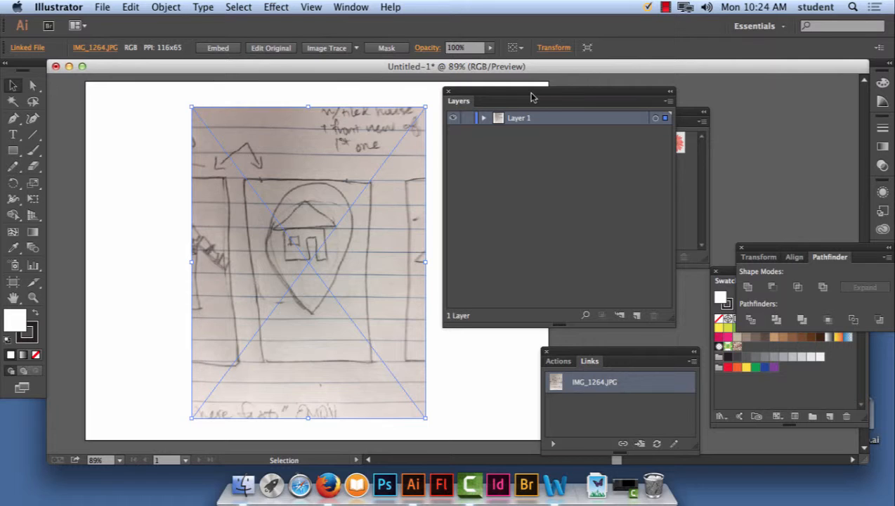
click(454, 118)
click(454, 118)
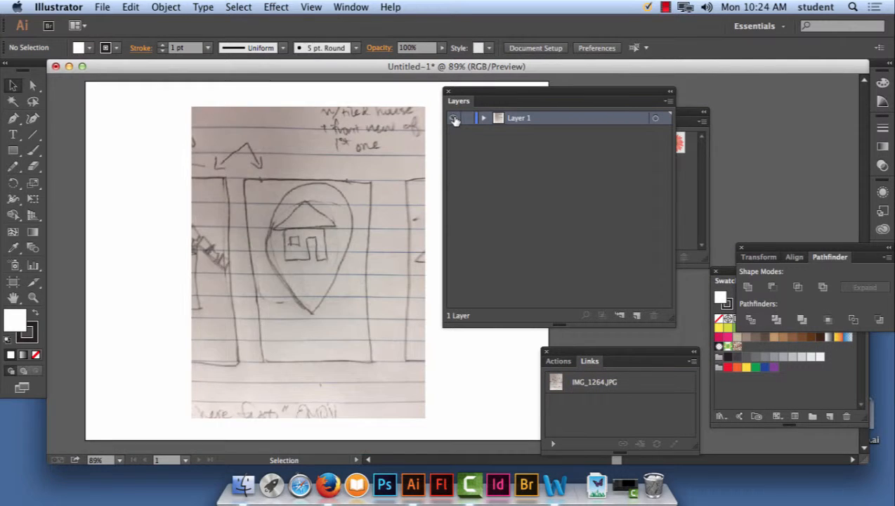
click(454, 119)
click(454, 119)
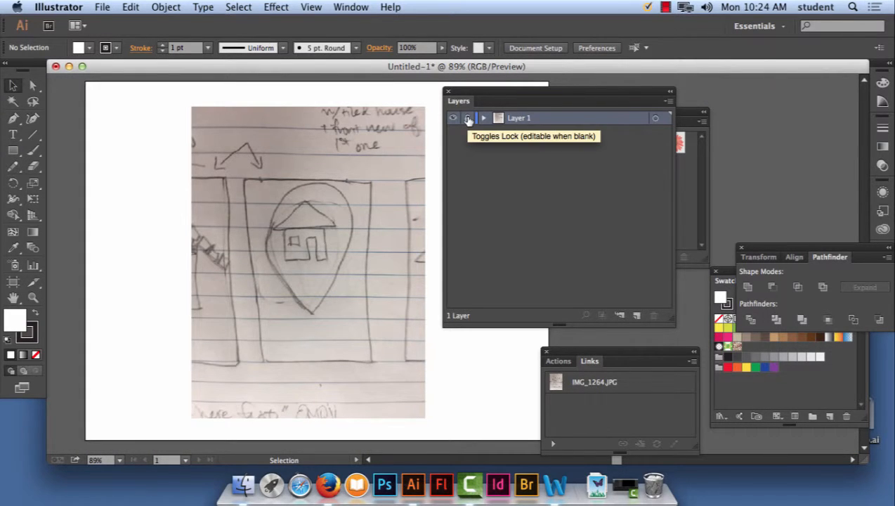
click(467, 119)
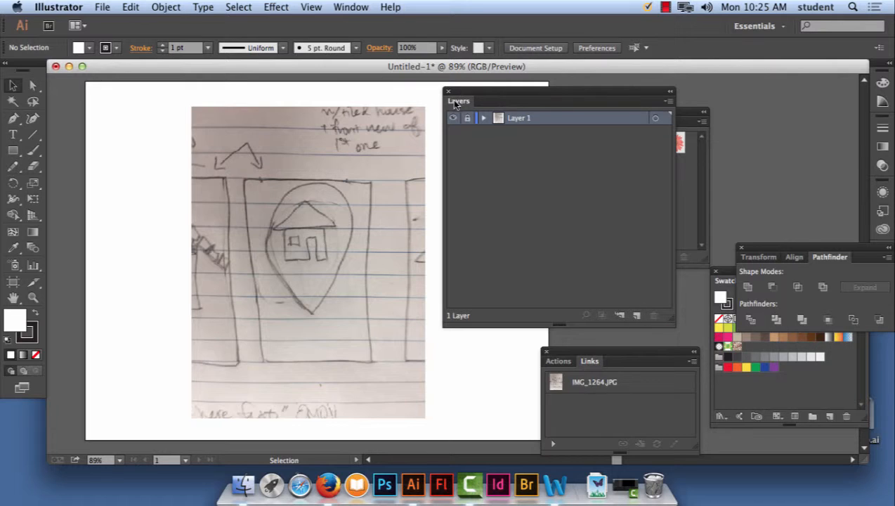
click(636, 316)
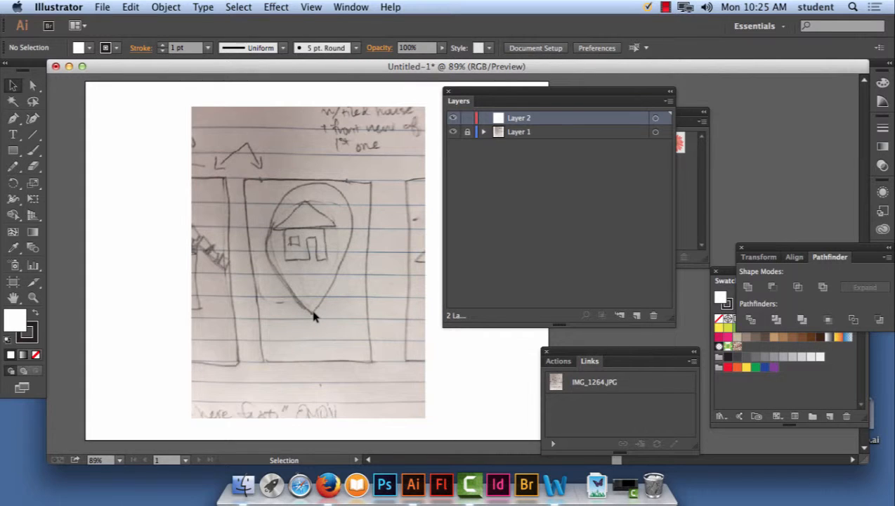
Step: Draw an ellipse about 1.97 in wide and 2.53 in high over the round part of the sketched pin
click(17, 151)
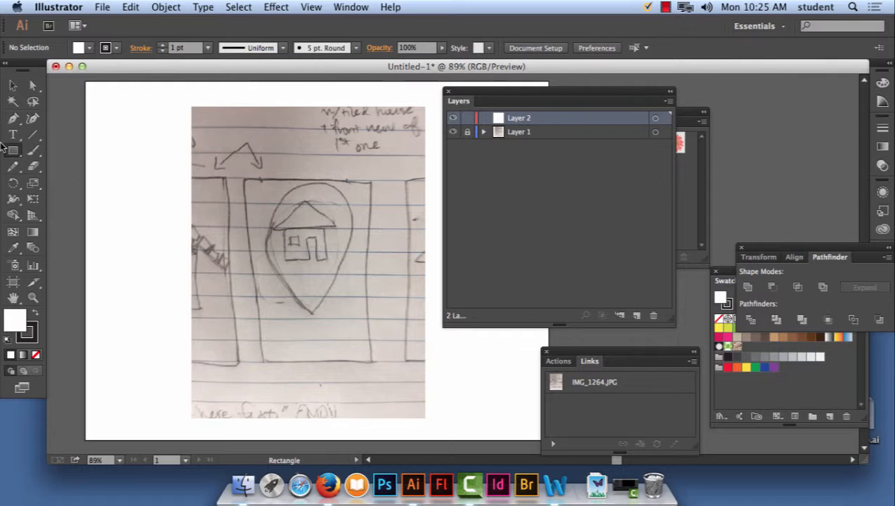
click(14, 151)
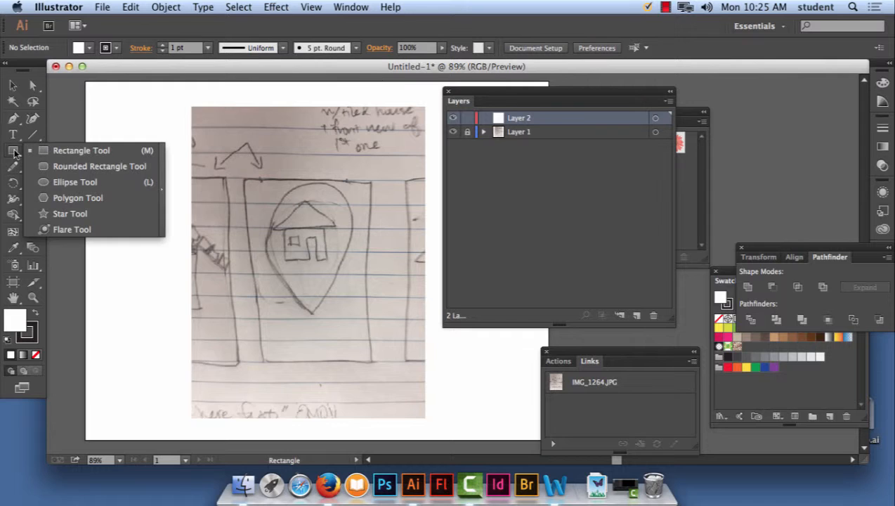
click(52, 181)
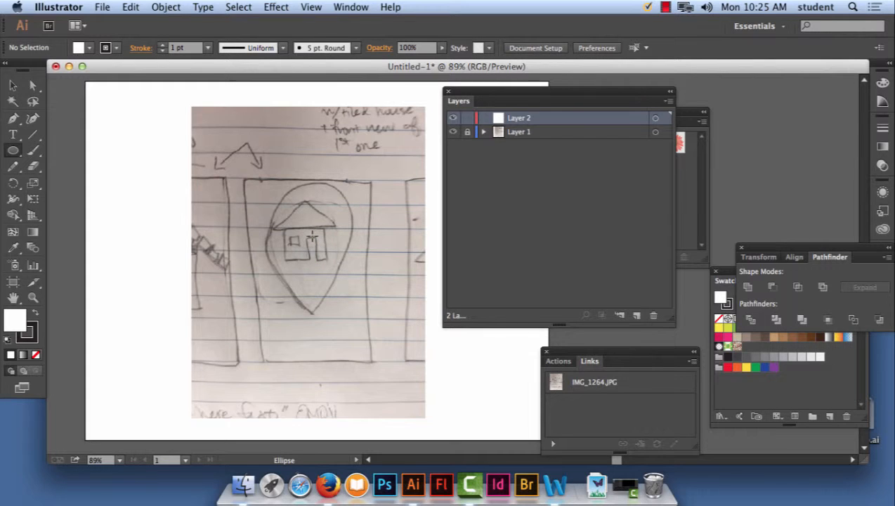
mouse_move(312, 237)
mouse_down()
mouse_move(329, 256)
mouse_move(284, 274)
mouse_move(361, 284)
mouse_move(353, 289)
mouse_up()
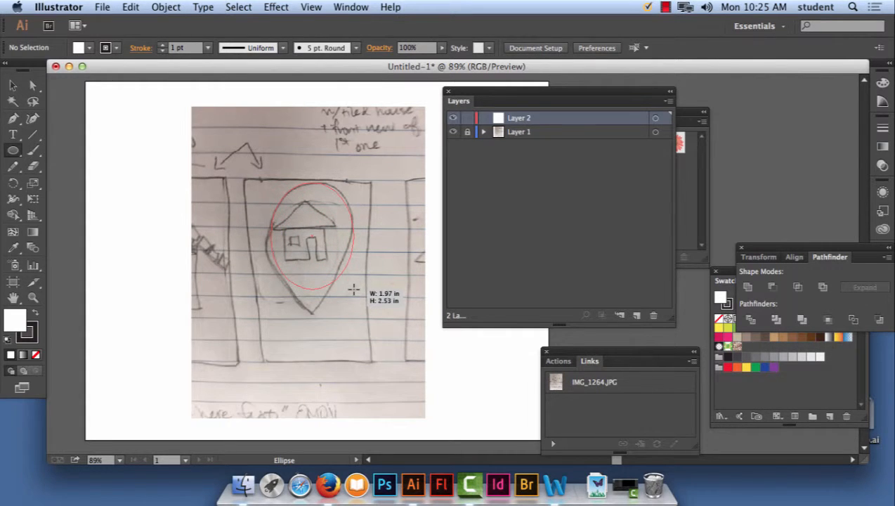
drag(354, 290, 352, 287)
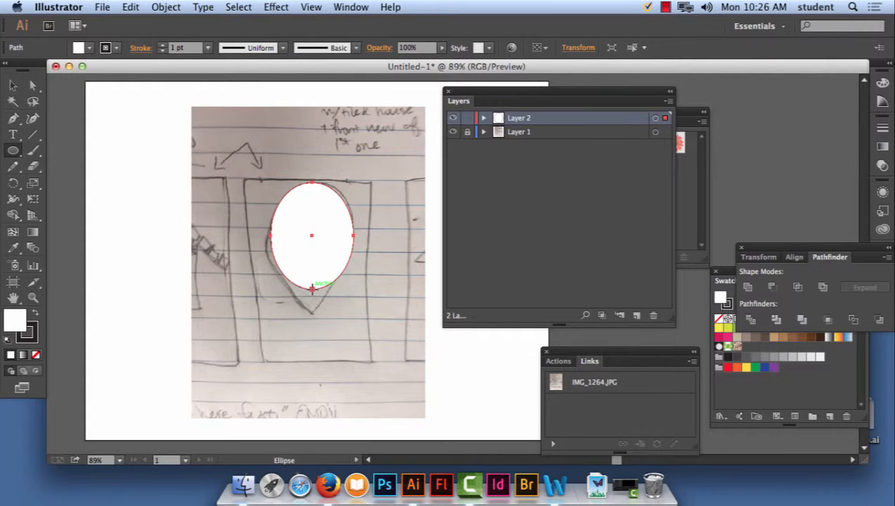
Step: Convert the ellipse's bottom anchor point to a corner and pull it down to the tip of the sketched pin
key(super+equal)
key(super+equal)
key(super+equal)
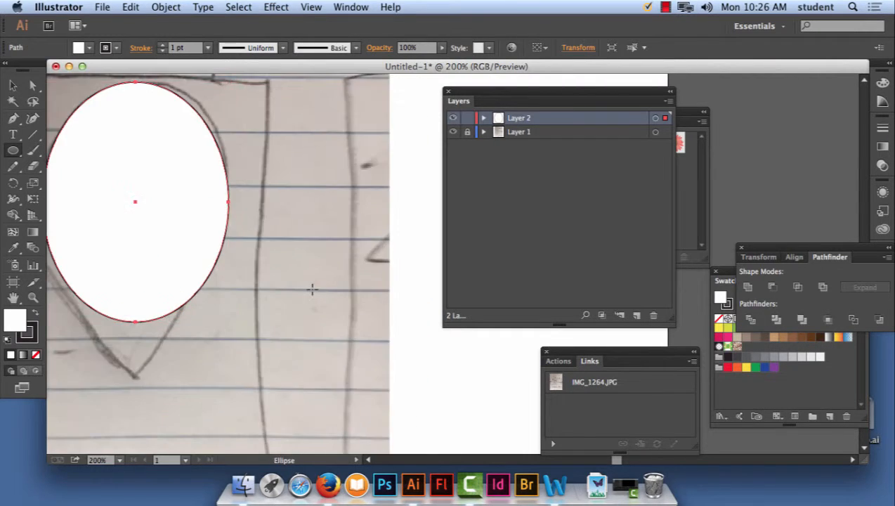
key(space)
drag(150, 270, 285, 234)
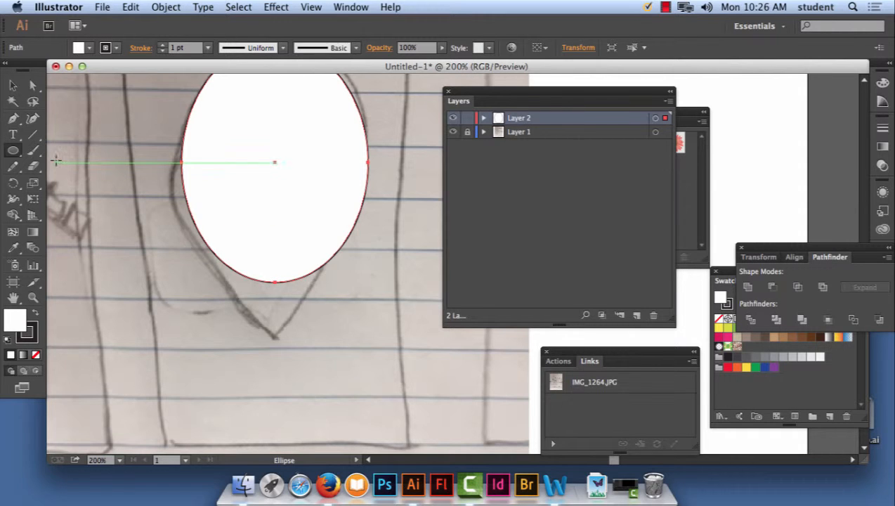
click(16, 120)
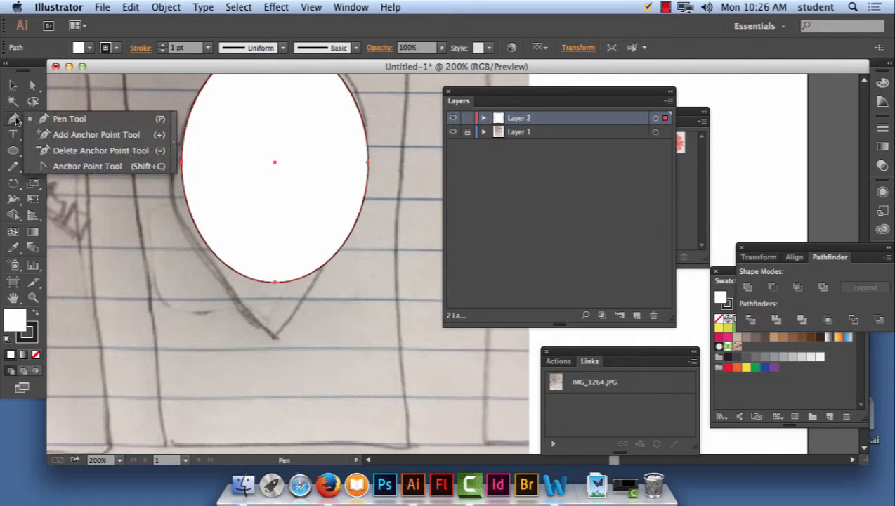
click(79, 167)
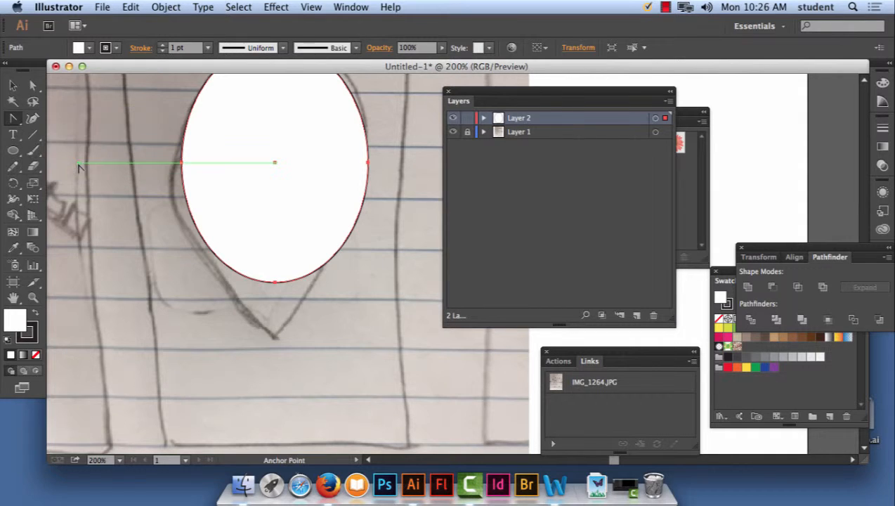
click(274, 282)
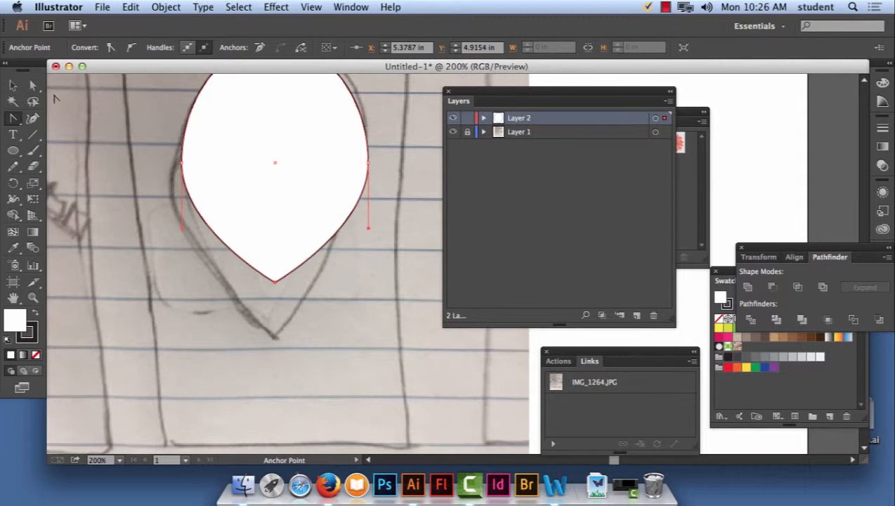
click(13, 86)
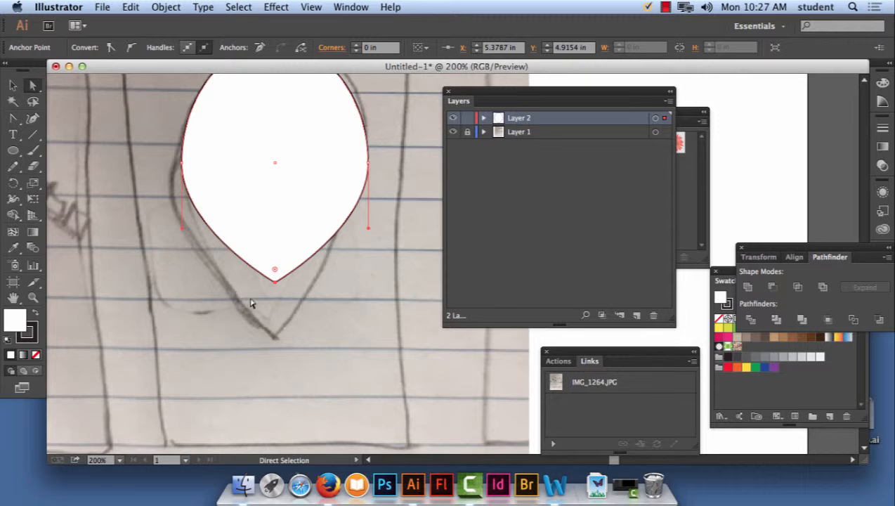
drag(275, 280, 279, 341)
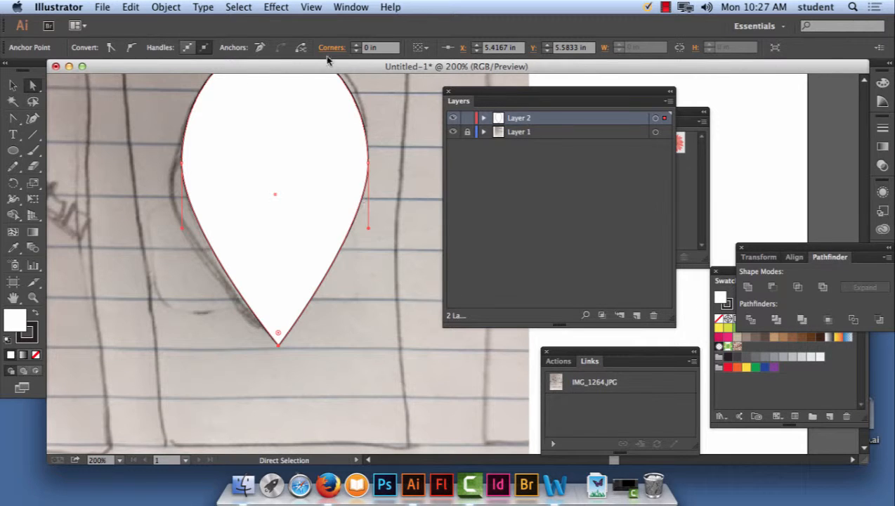
Step: Expand Layer 2 and rename the pin's path to main_shape
click(484, 119)
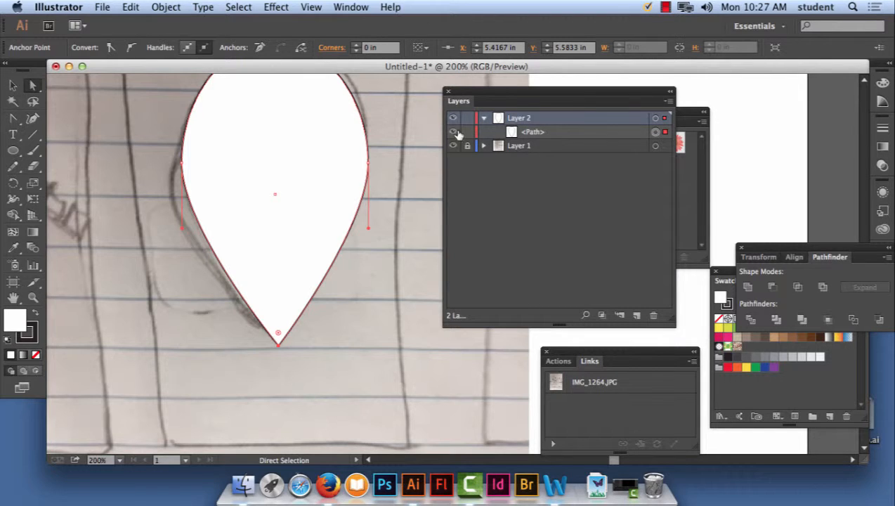
double_click(535, 132)
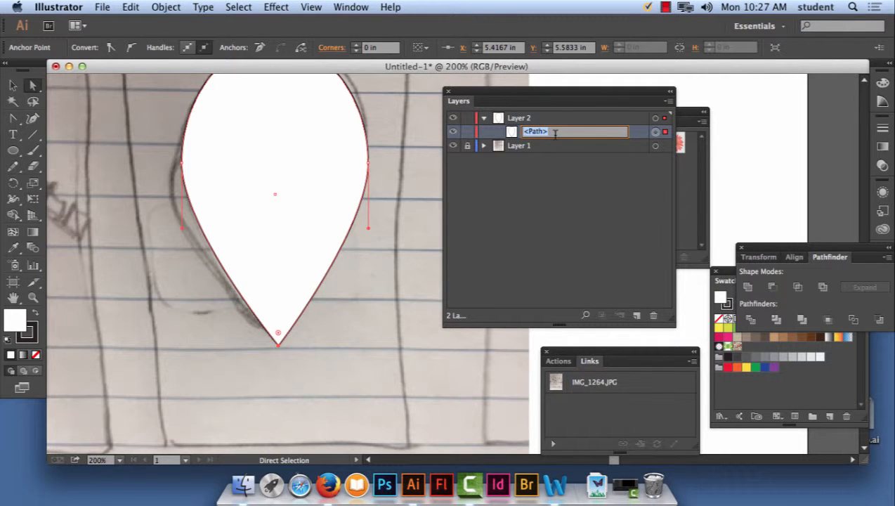
text(main_shape)
click(525, 180)
Step: Hide main_shape to uncover the sketched house and make Layer 2 the active layer
click(453, 132)
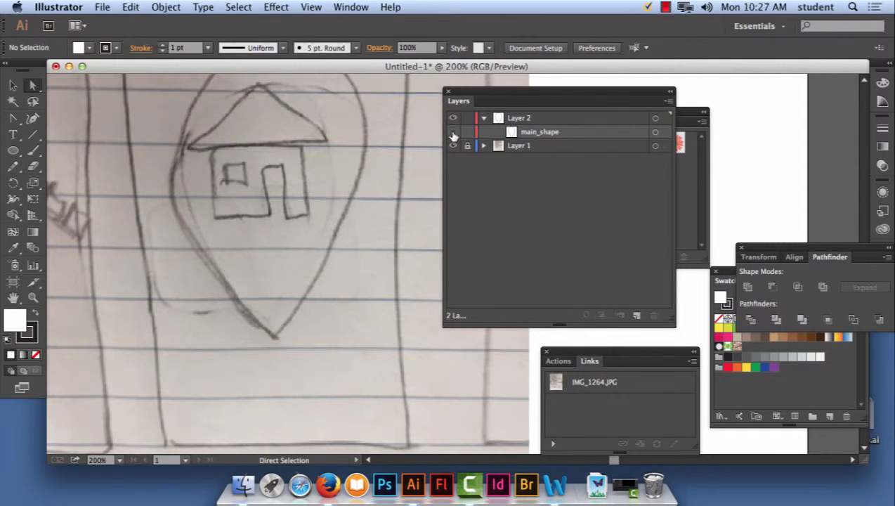
click(454, 132)
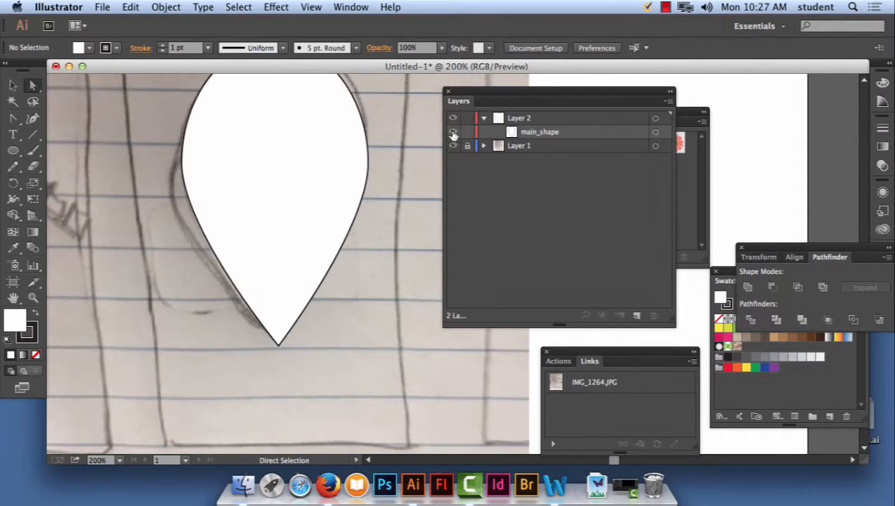
click(453, 132)
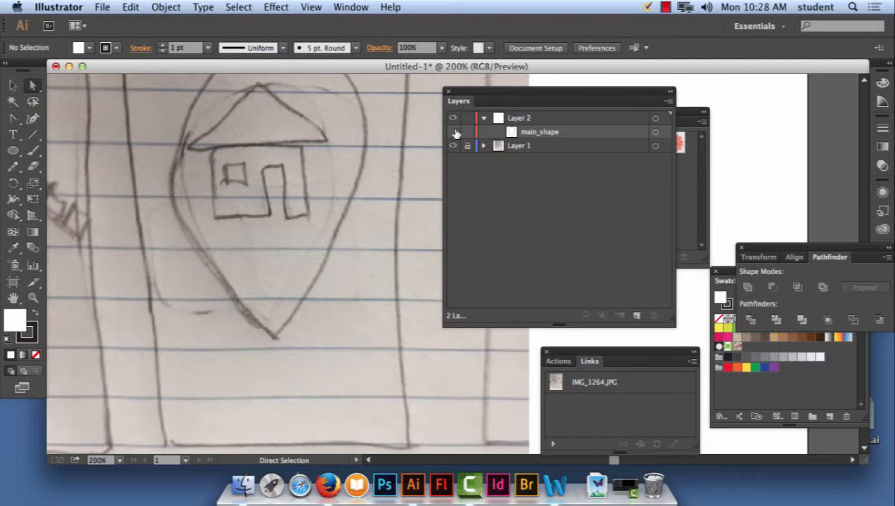
click(453, 132)
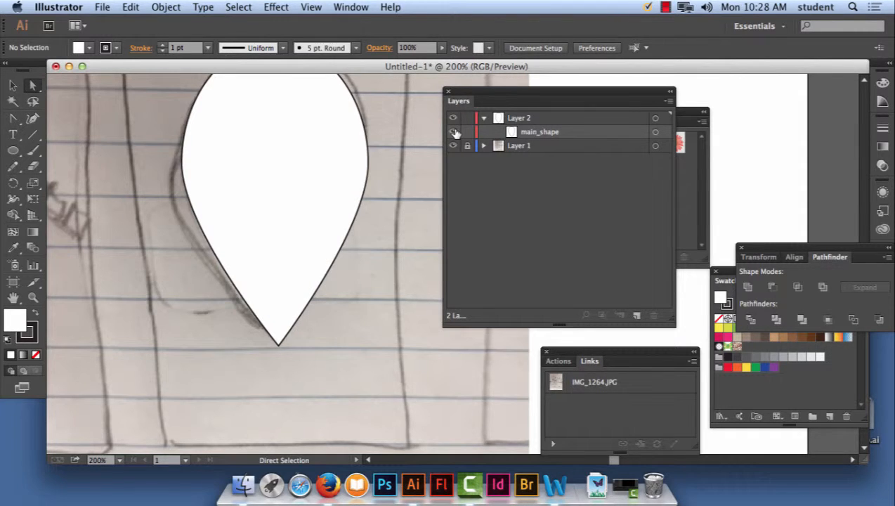
click(454, 132)
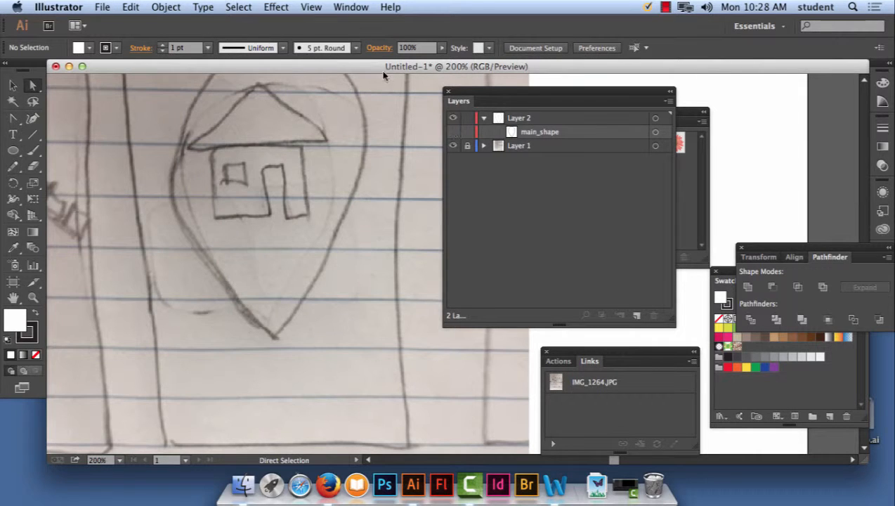
click(528, 117)
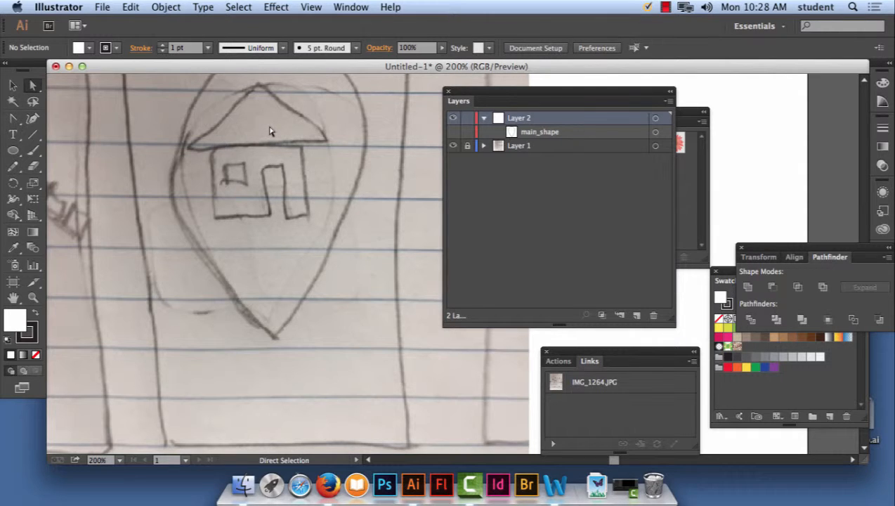
Step: Create a three-sided polygon with a 0.6944 in radius over the sketched roof
click(16, 152)
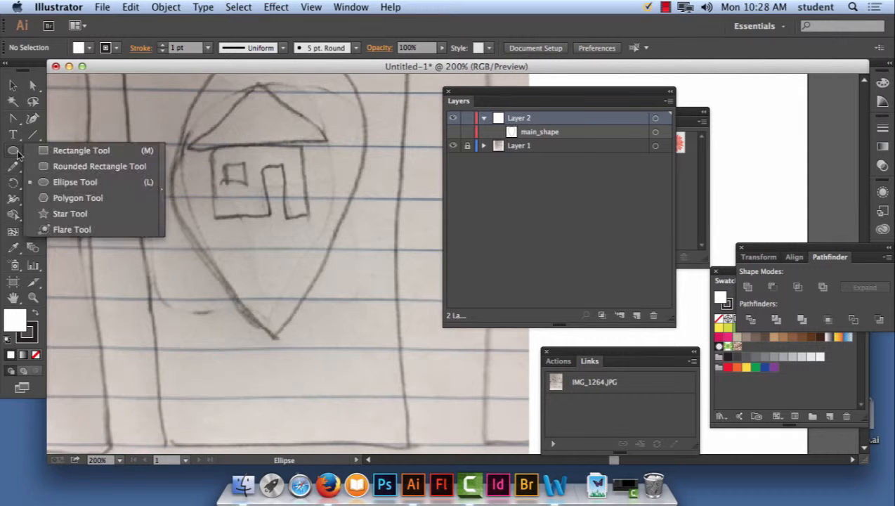
click(66, 200)
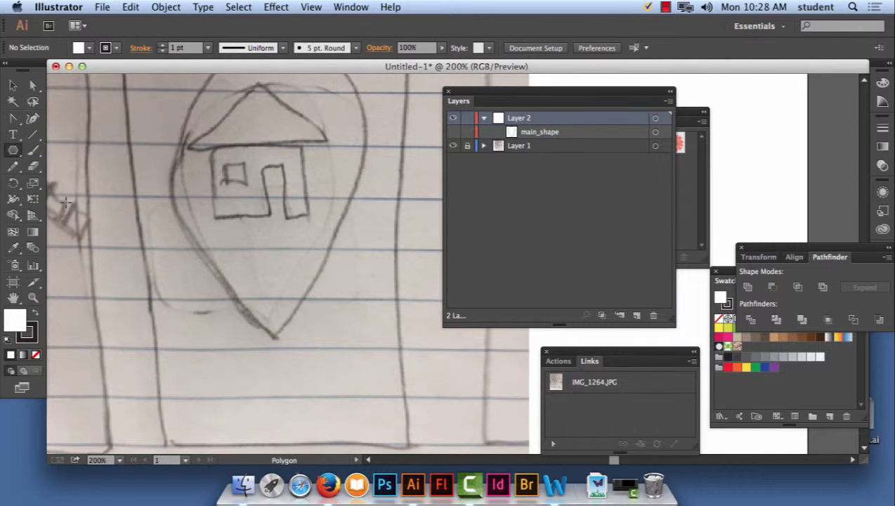
click(270, 126)
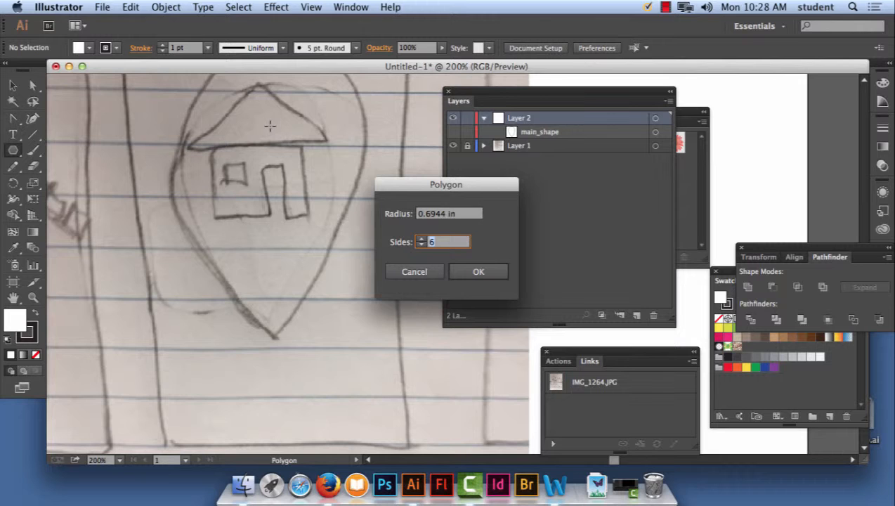
text(3)
click(487, 270)
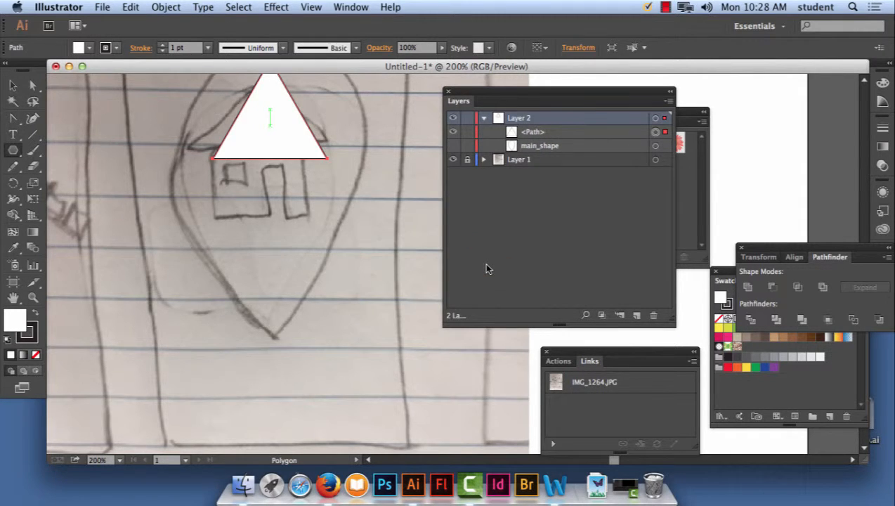
Step: Lower the triangle's apex to flatten it and move the whole triangle up onto the sketched roof
key(space)
drag(361, 158, 390, 264)
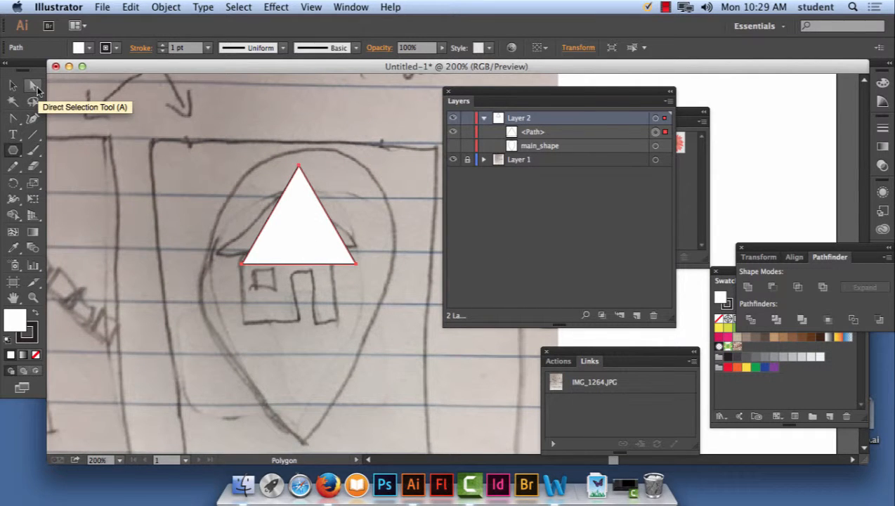
click(36, 88)
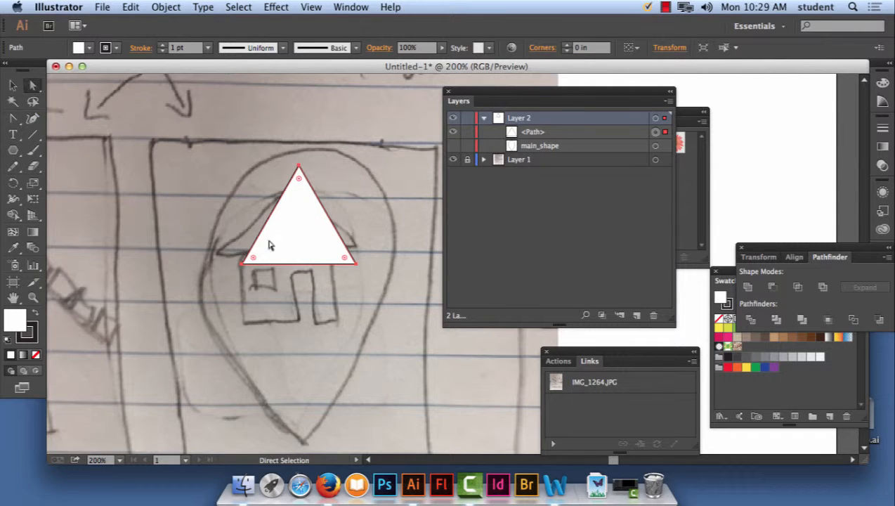
click(296, 168)
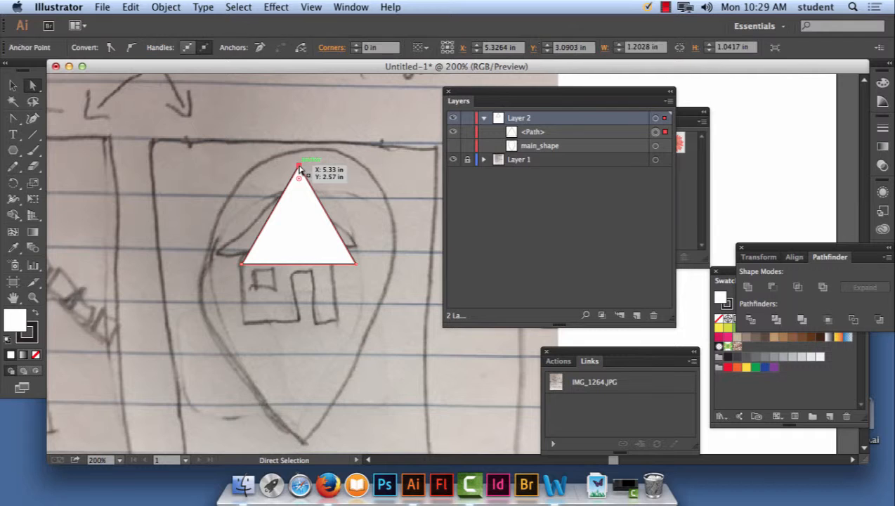
drag(296, 167, 300, 209)
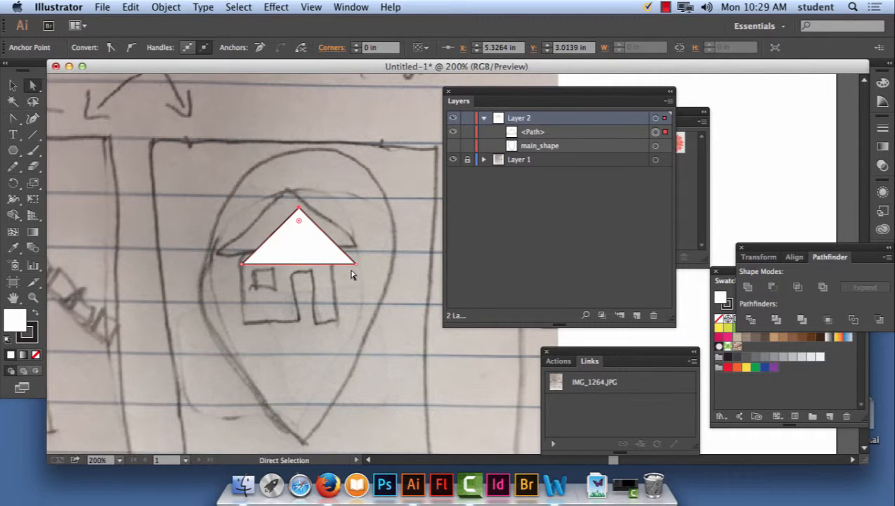
mouse_move(316, 252)
mouse_down()
mouse_move(307, 232)
mouse_move(352, 252)
mouse_move(351, 263)
mouse_up()
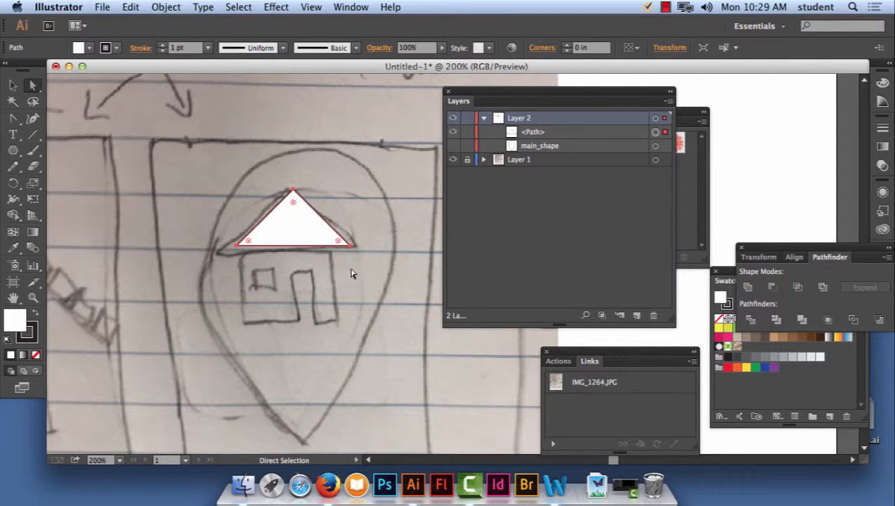
Step: Extend the triangle's lower left corner outward and shift both lower corners slightly right to match the sketched eaves
click(236, 247)
drag(236, 248, 227, 248)
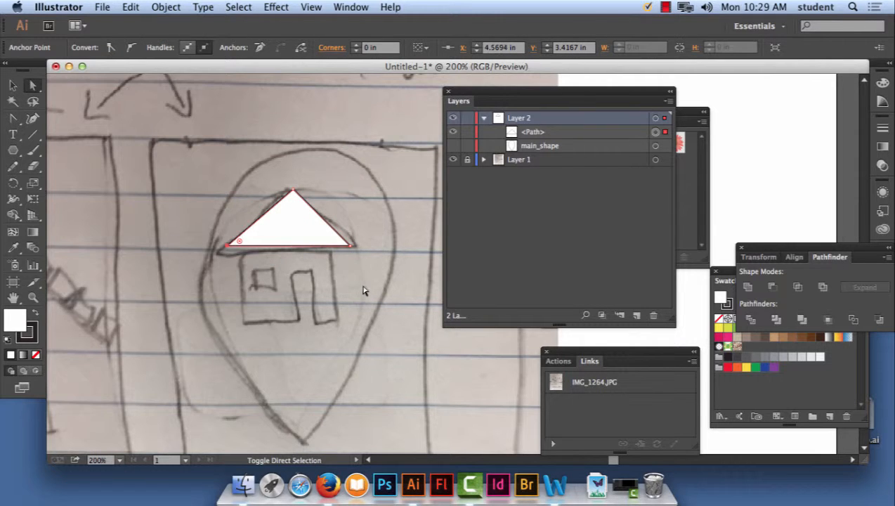
shift+click(352, 247)
drag(352, 249, 358, 249)
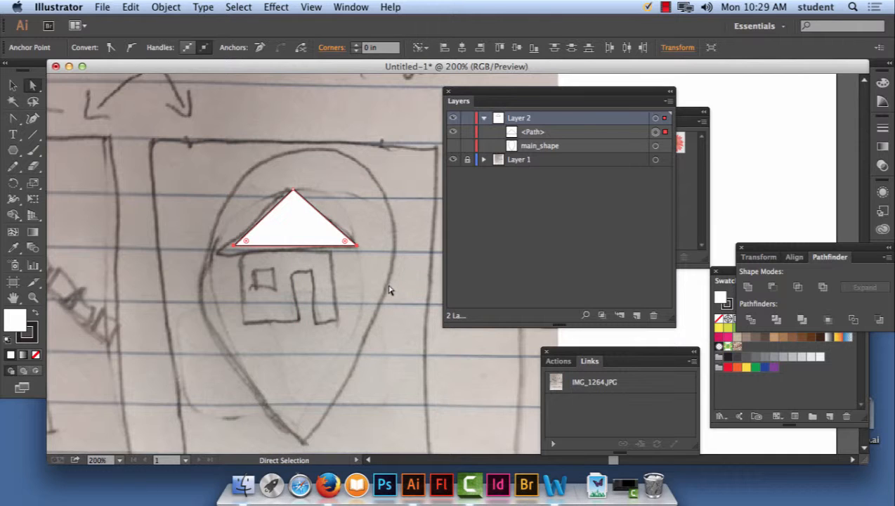
Step: Draw rectangles for the house's wall, its small square window and its door below the roof
drag(13, 150, 81, 199)
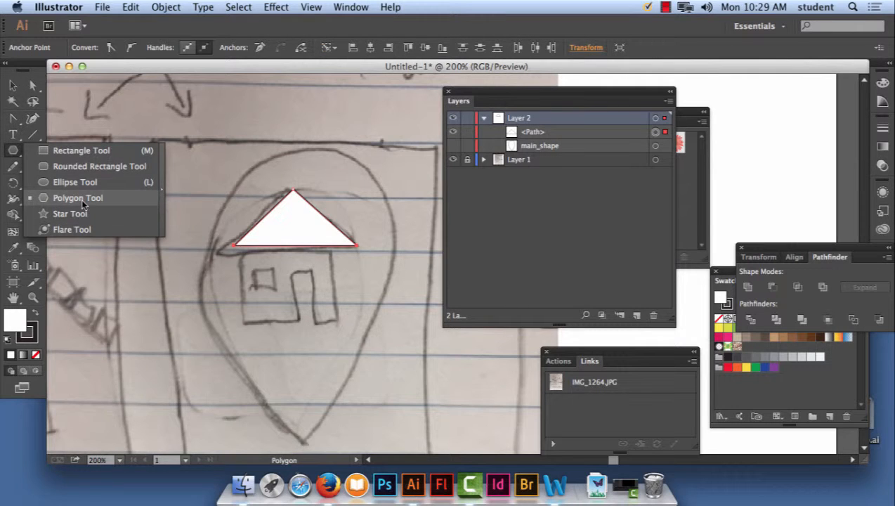
click(88, 154)
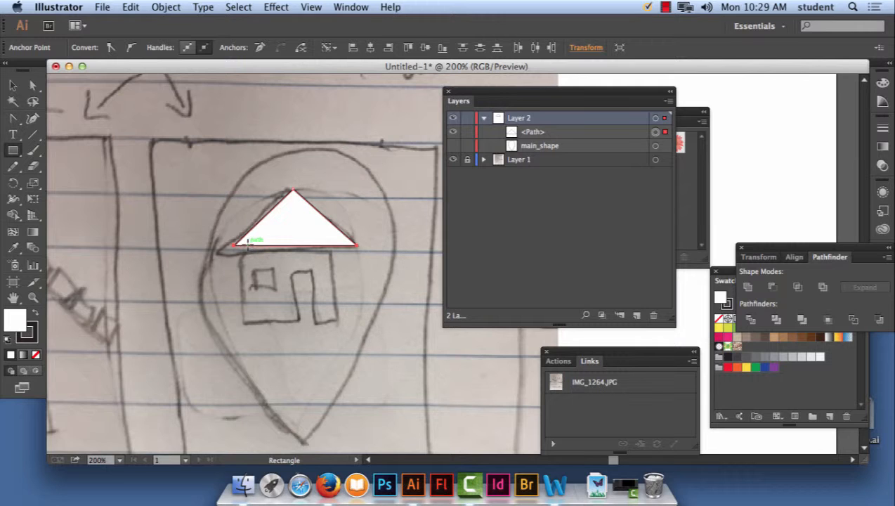
drag(247, 246, 337, 324)
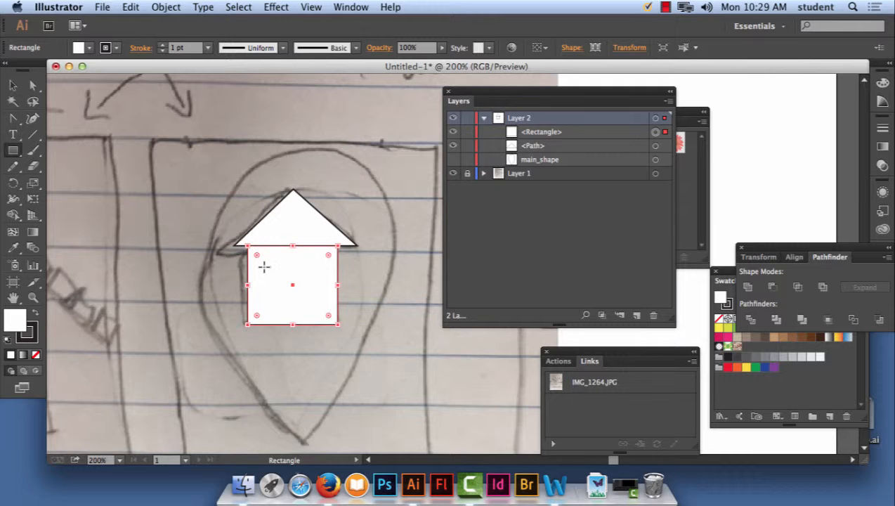
drag(259, 265, 325, 324)
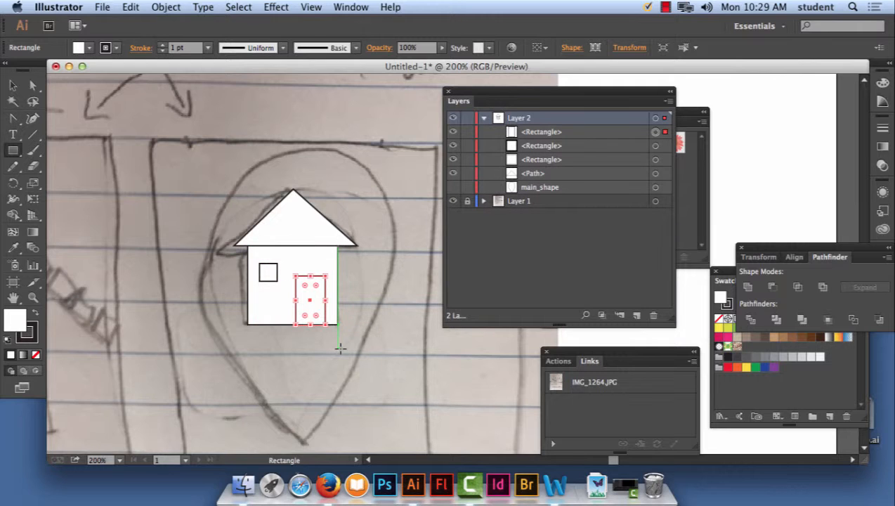
Step: Select the wall, roof, window and door one by one to check that each is a separate shape
click(17, 86)
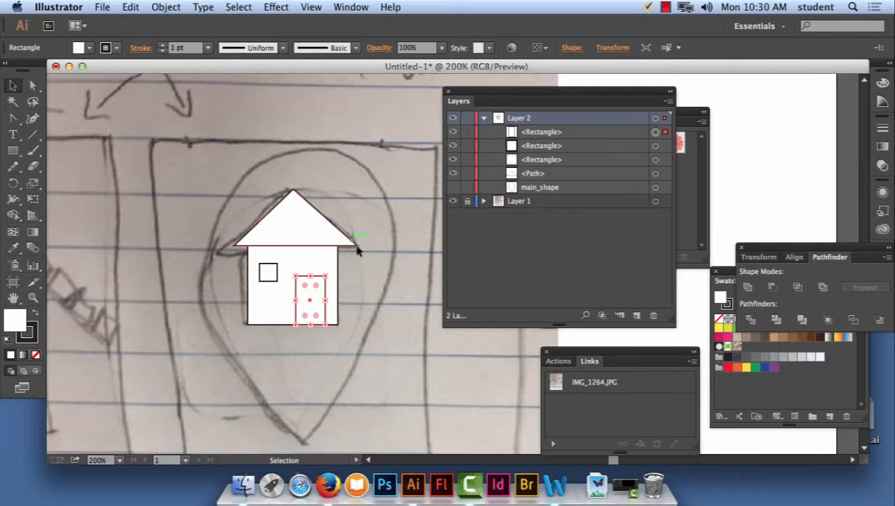
click(374, 268)
click(324, 255)
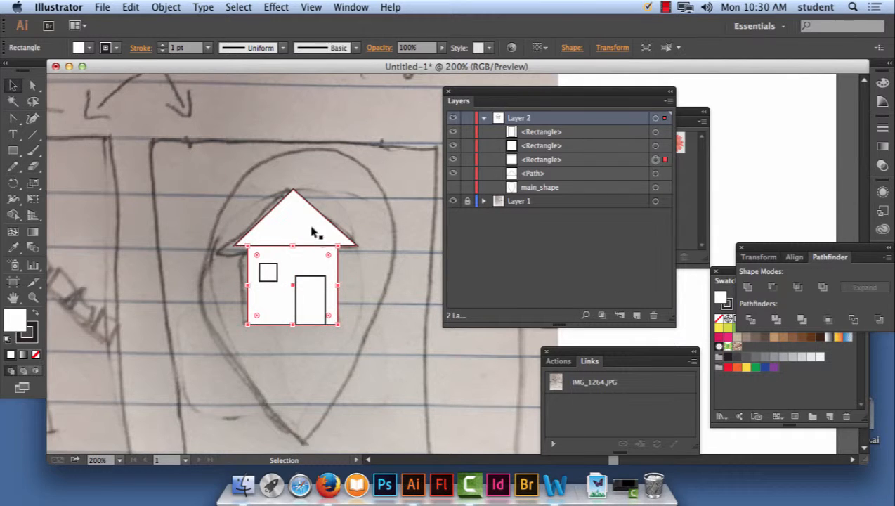
click(313, 230)
click(275, 272)
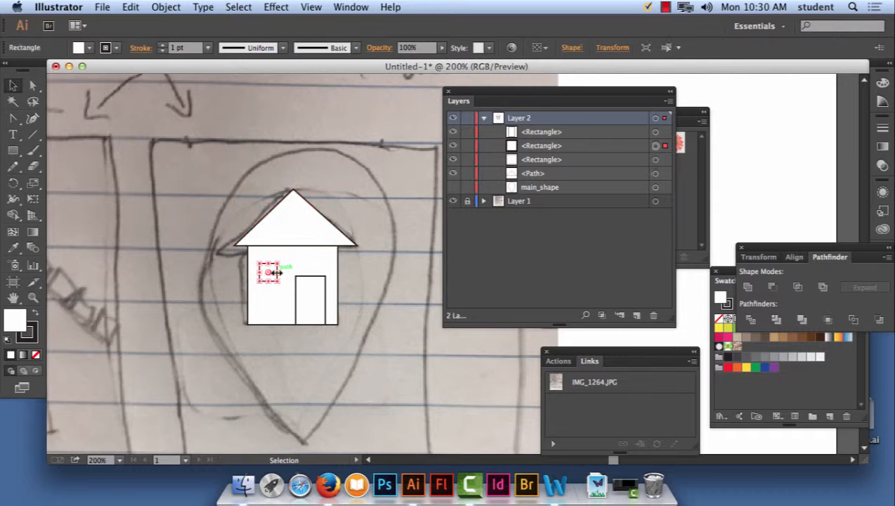
click(320, 302)
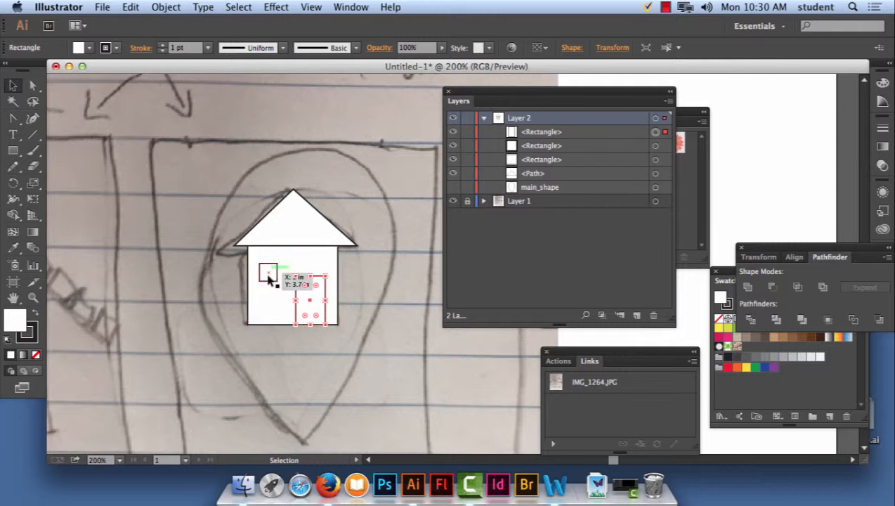
click(355, 314)
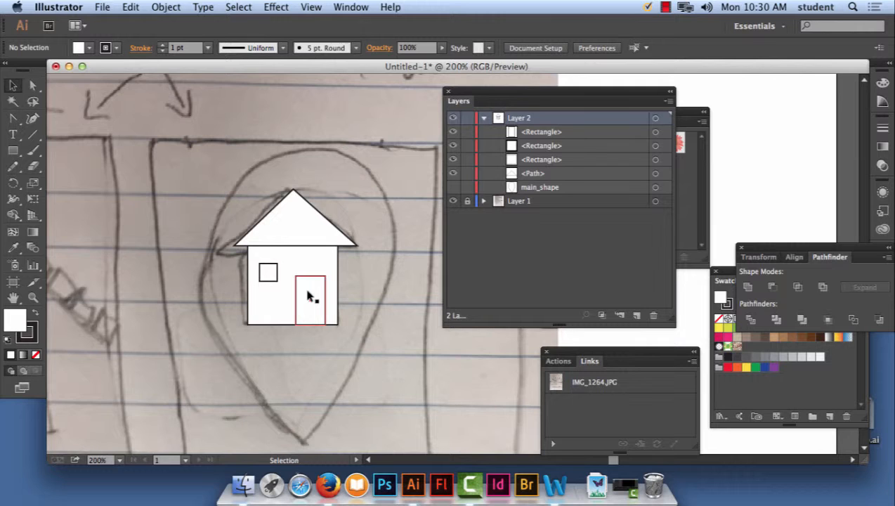
Step: Show main_shape again behind the house and select it
click(453, 187)
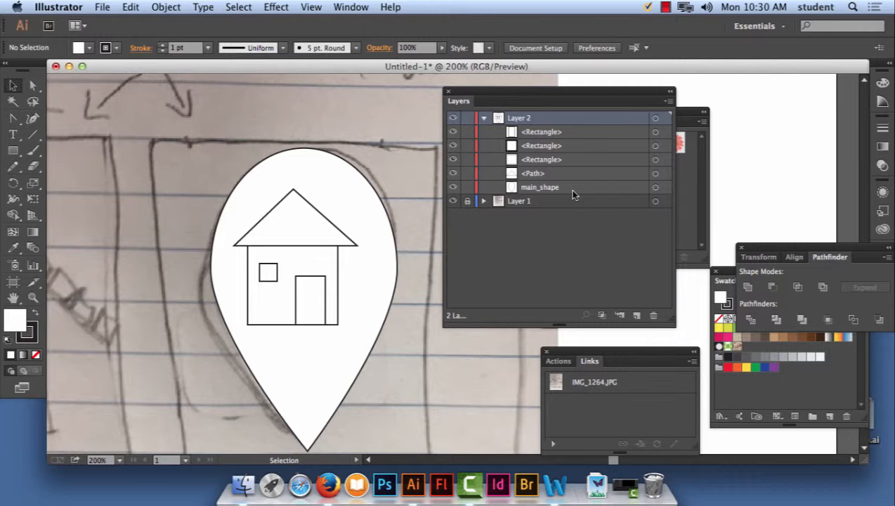
click(552, 188)
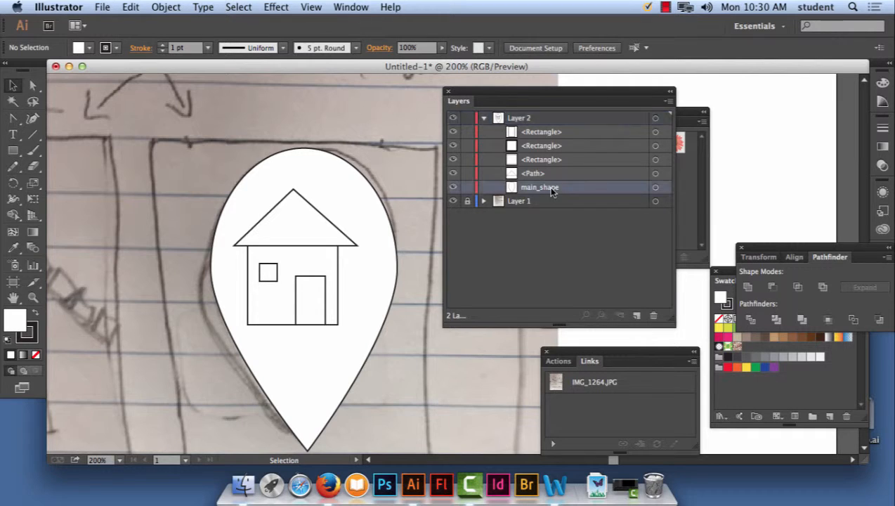
click(655, 187)
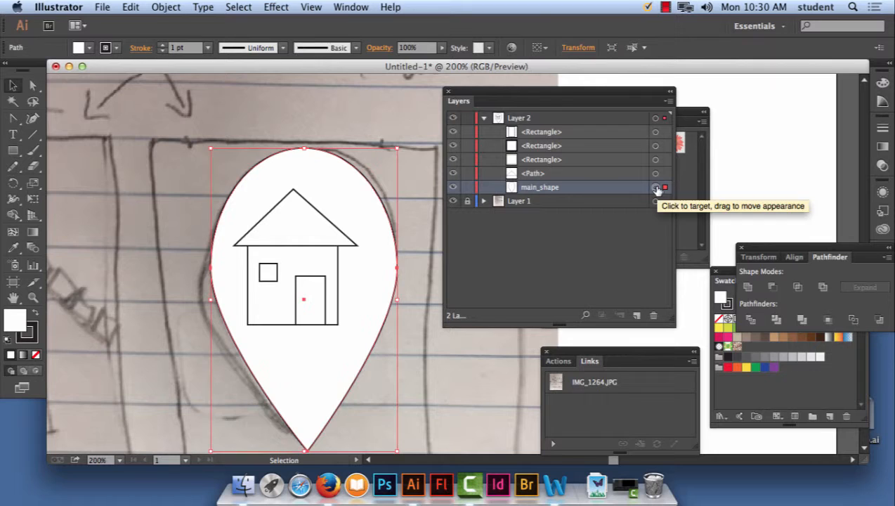
click(424, 330)
click(356, 289)
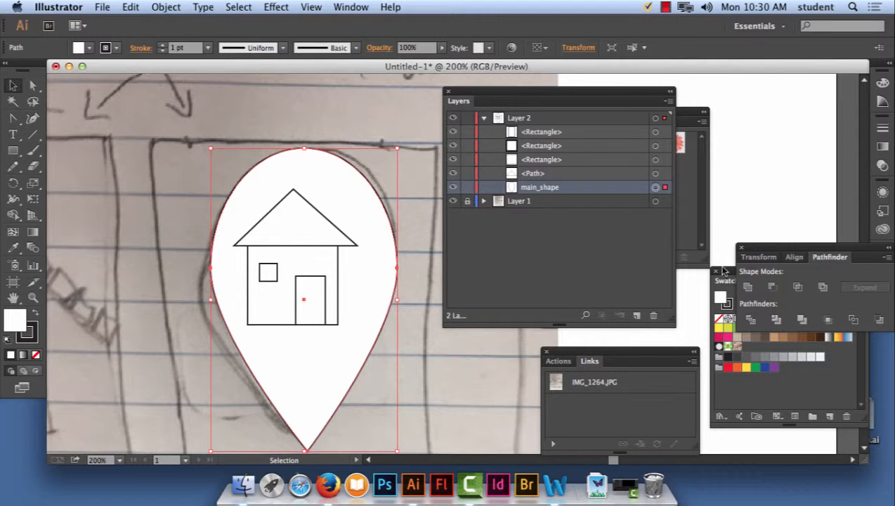
Step: Fill the pin shape with yellow e5db28
drag(724, 281, 451, 75)
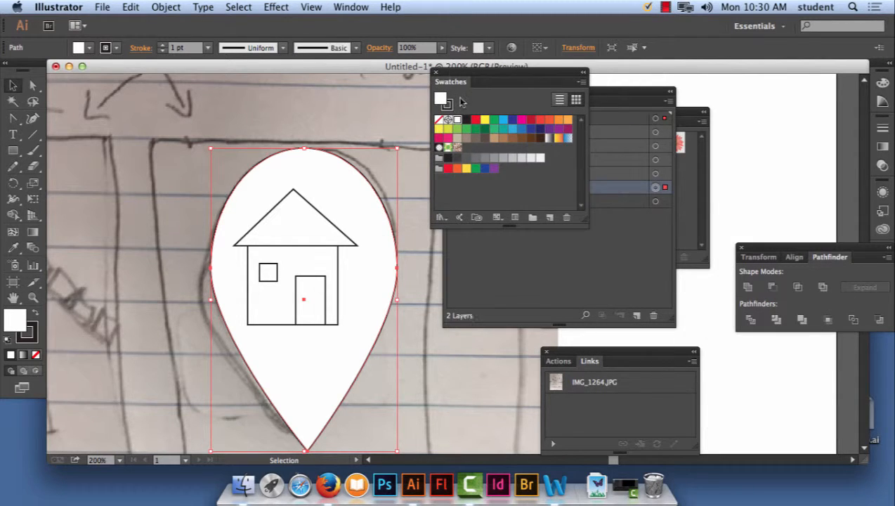
double_click(18, 321)
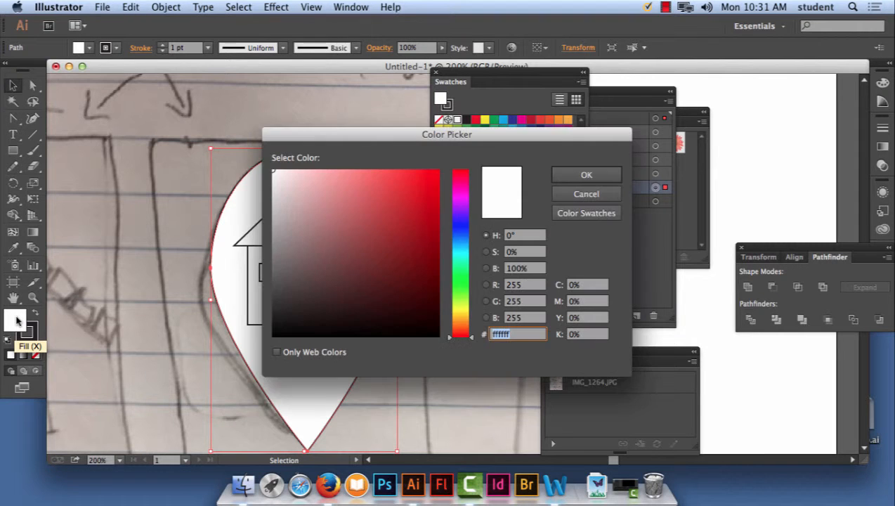
click(465, 312)
click(410, 185)
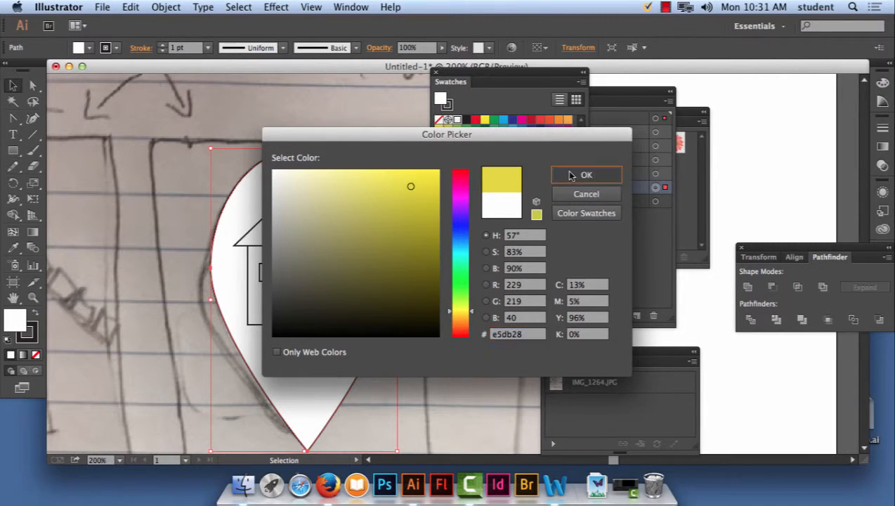
click(582, 174)
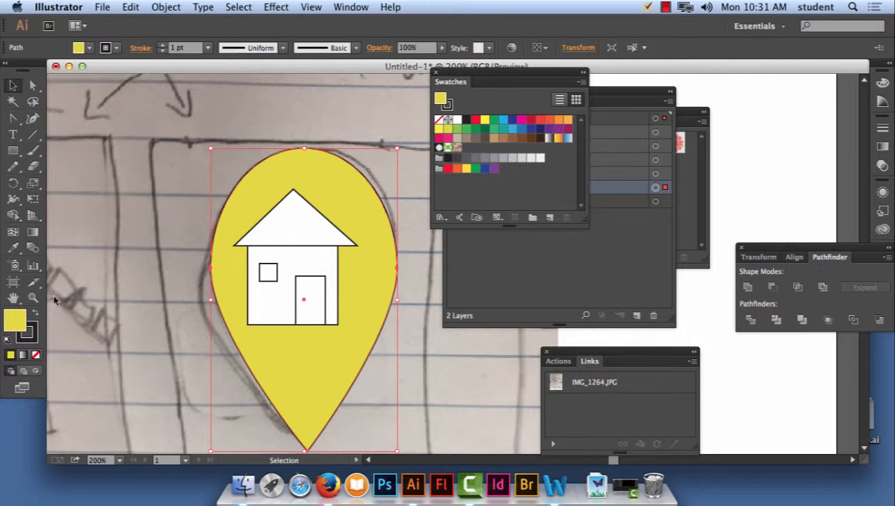
Step: Change the pin's fill to a medium green and move the Swatches panel clear of the layer list
double_click(17, 321)
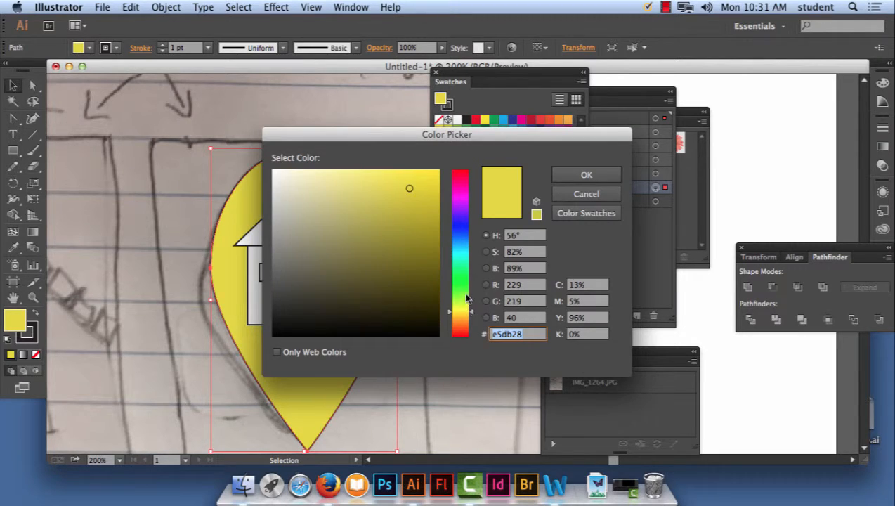
drag(465, 309, 466, 290)
click(428, 236)
click(586, 175)
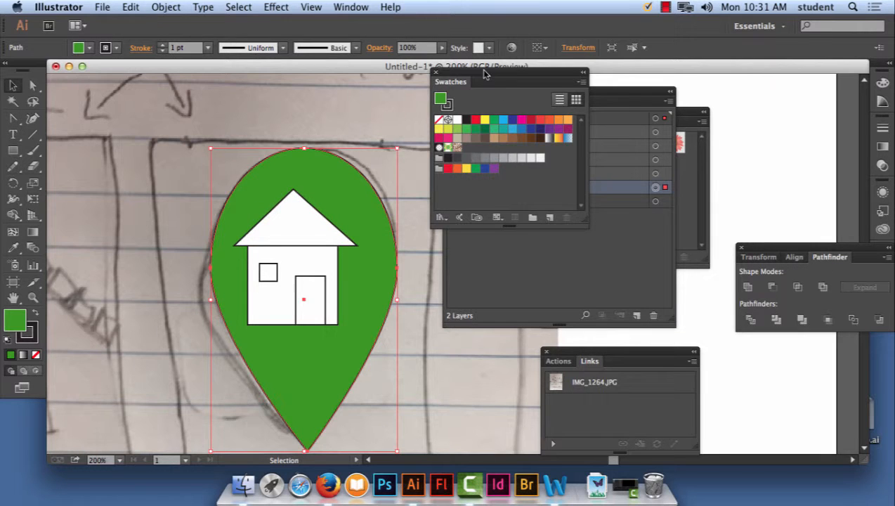
drag(485, 72, 561, 245)
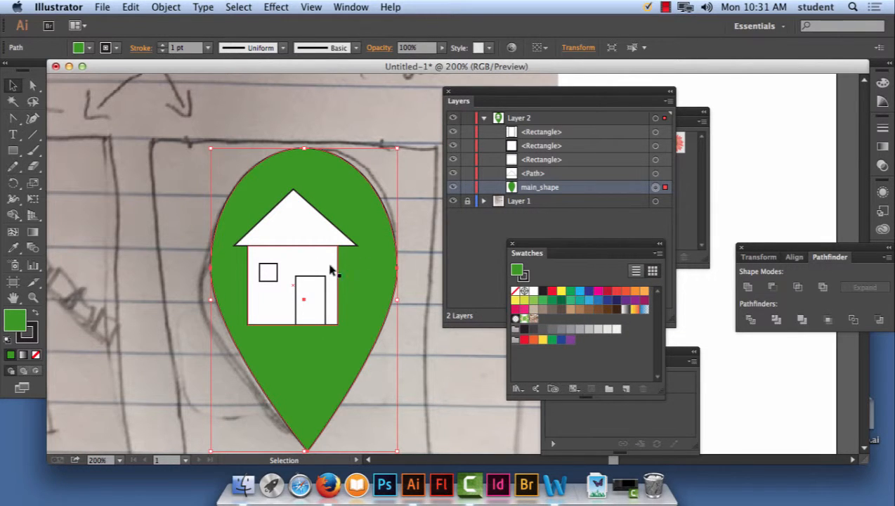
Step: Select the house pieces and the green pin in turn to examine which shapes make up the logo
click(301, 228)
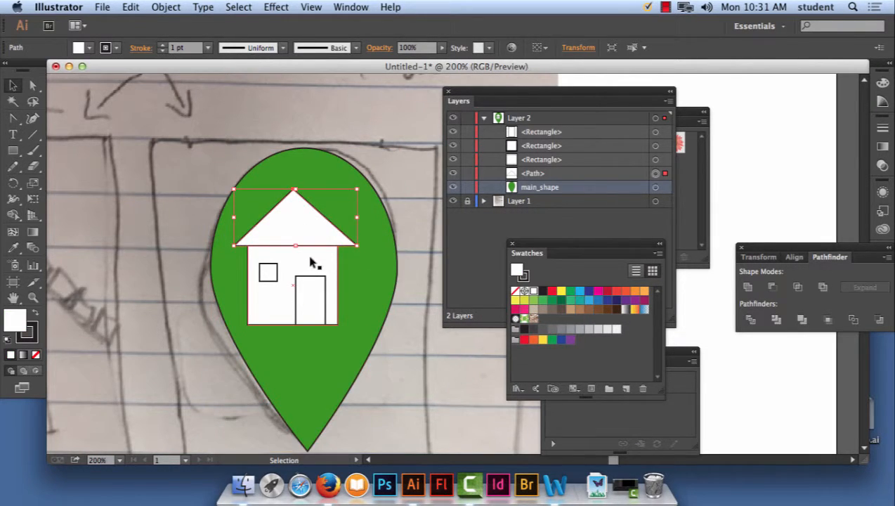
shift+click(312, 263)
shift+click(269, 271)
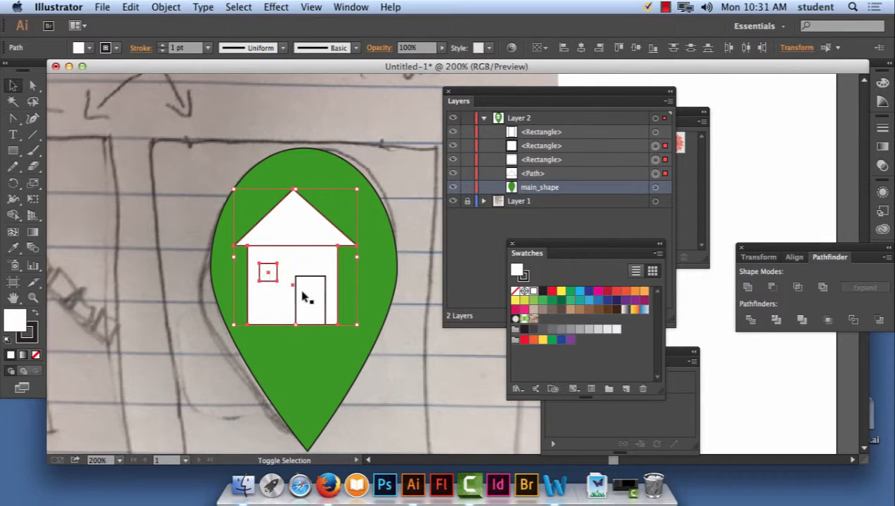
click(420, 319)
click(359, 197)
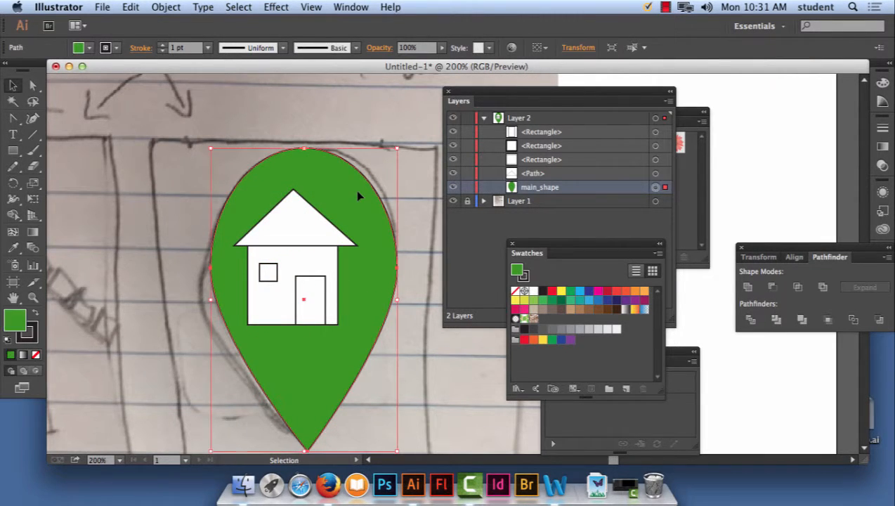
click(322, 238)
click(317, 285)
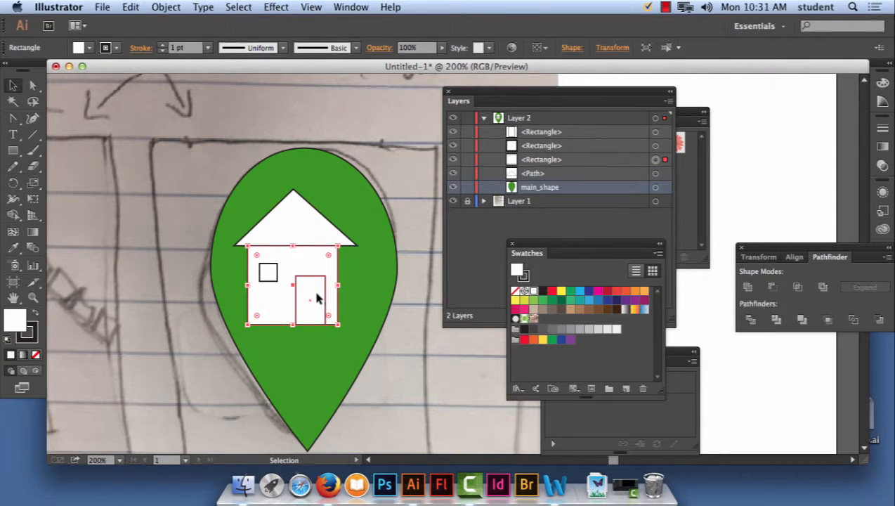
Step: Toggle the lock on main_shape, try moving the unlocked pin away from the house, and undo the move
click(272, 276)
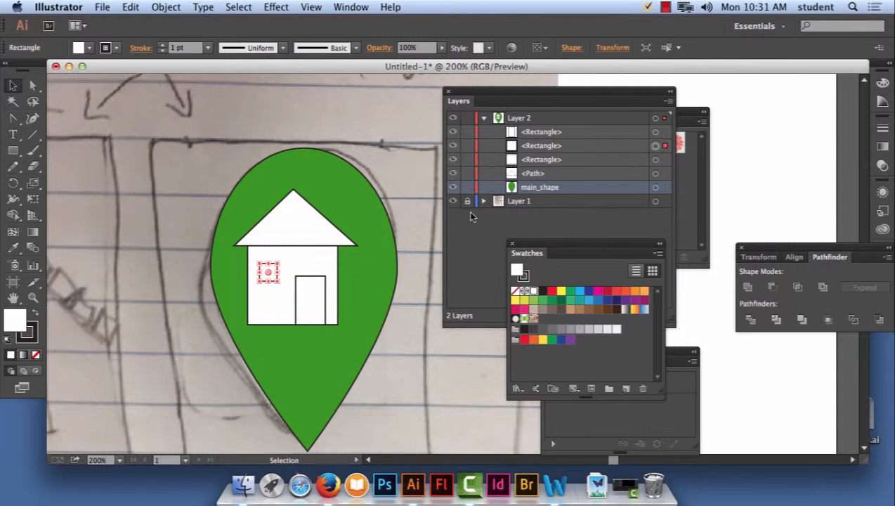
click(467, 189)
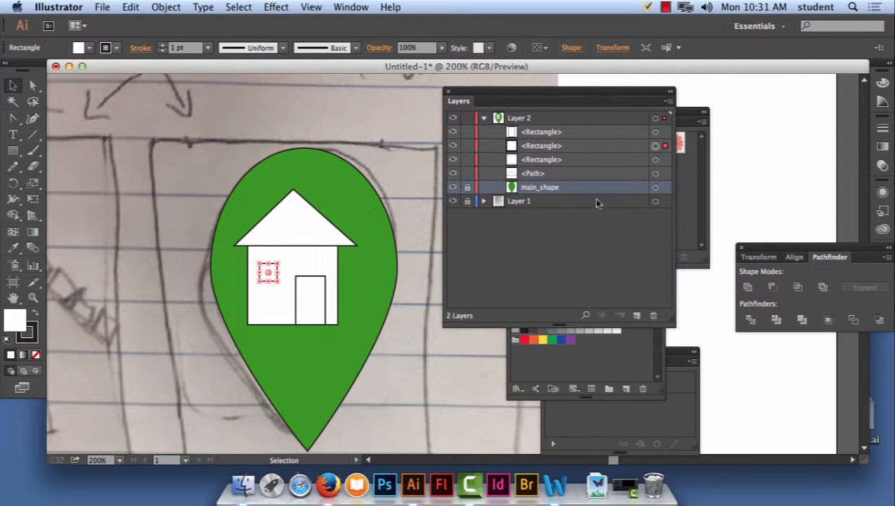
click(467, 187)
drag(366, 222, 4, 85)
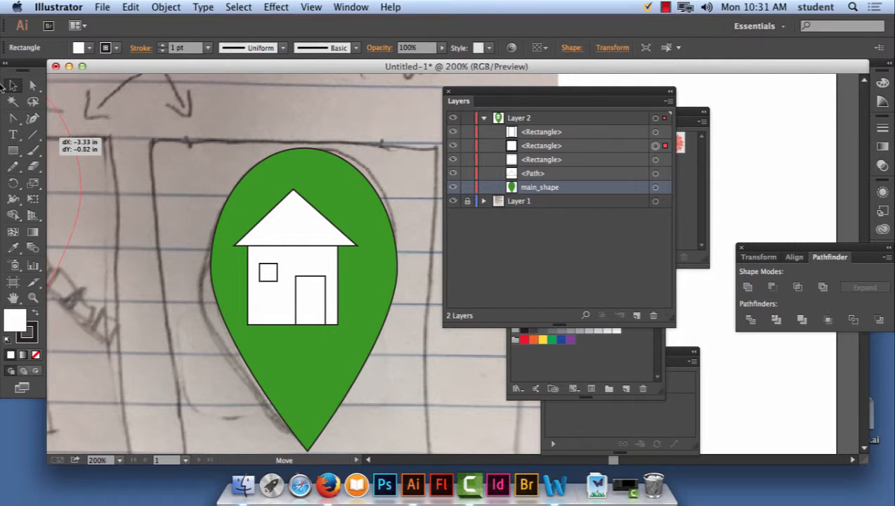
drag(290, 168, 345, 151)
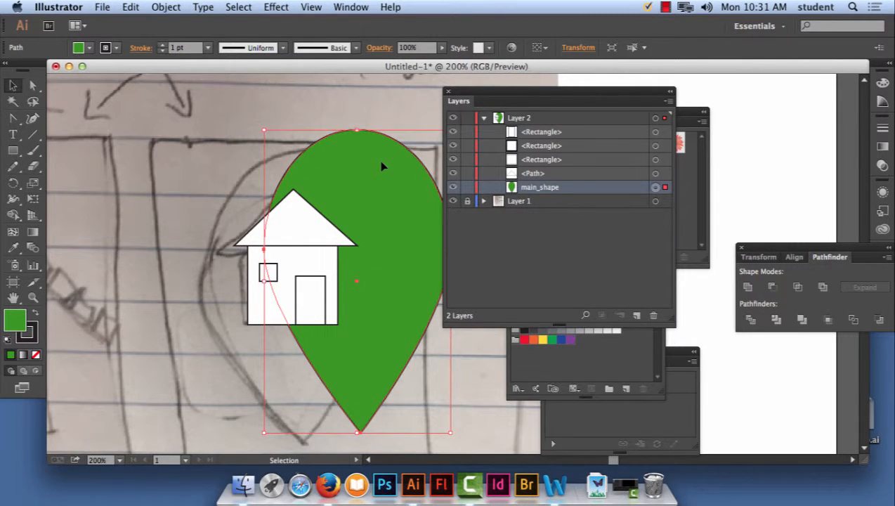
key(super+z)
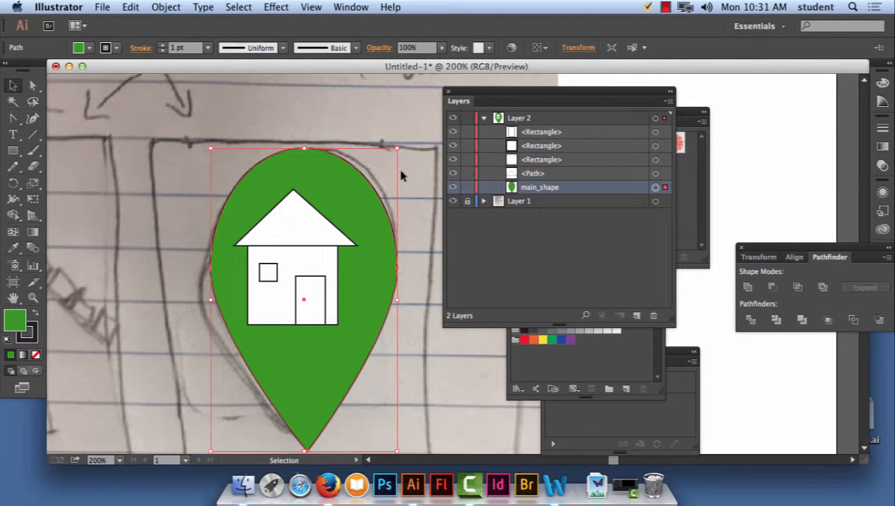
Step: Lock main_shape, select the roof, wall, window and door together, and shift them sideways to centre the house inside the pin
click(467, 188)
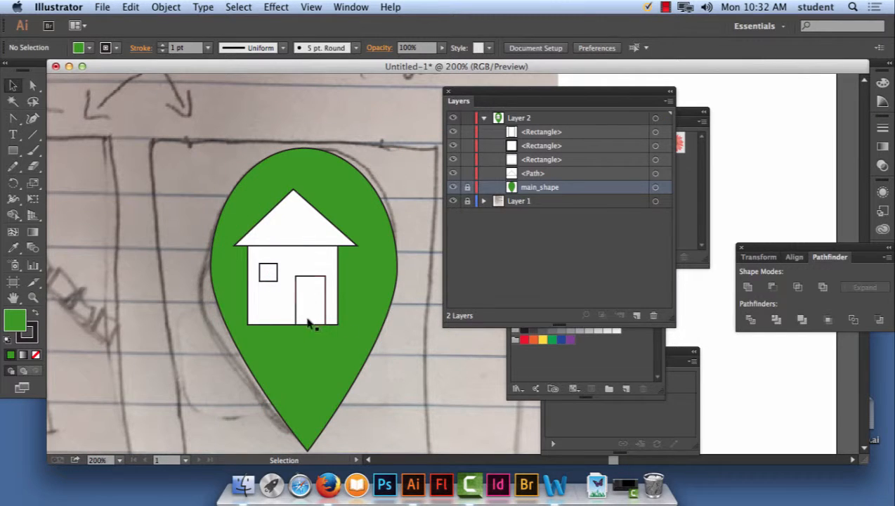
click(290, 225)
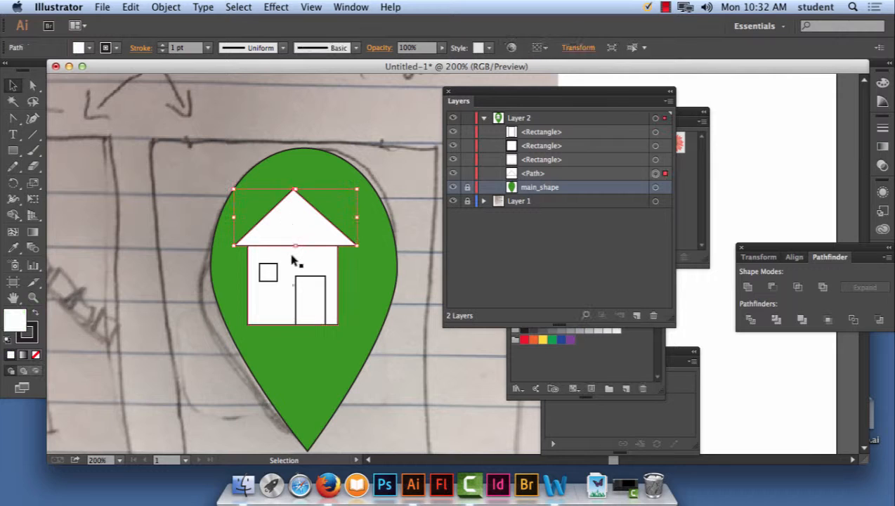
shift+click(309, 291)
shift+click(268, 273)
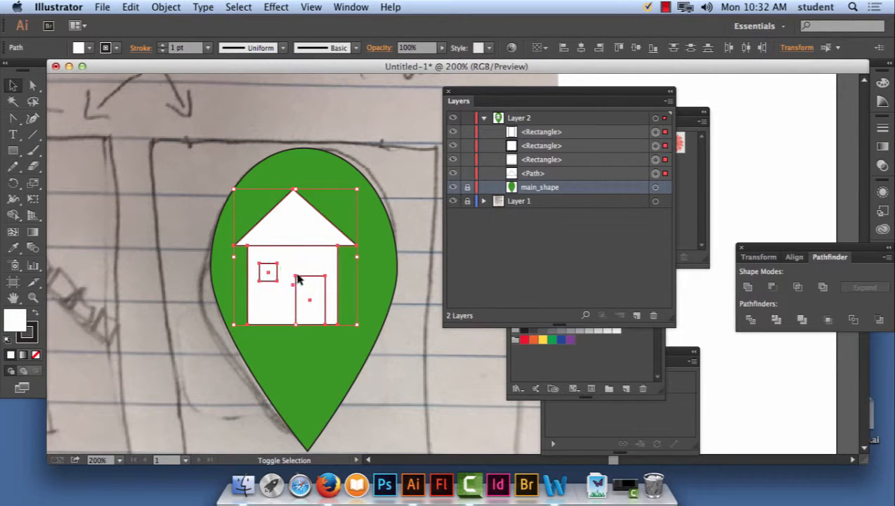
shift+click(300, 276)
drag(304, 263, 315, 264)
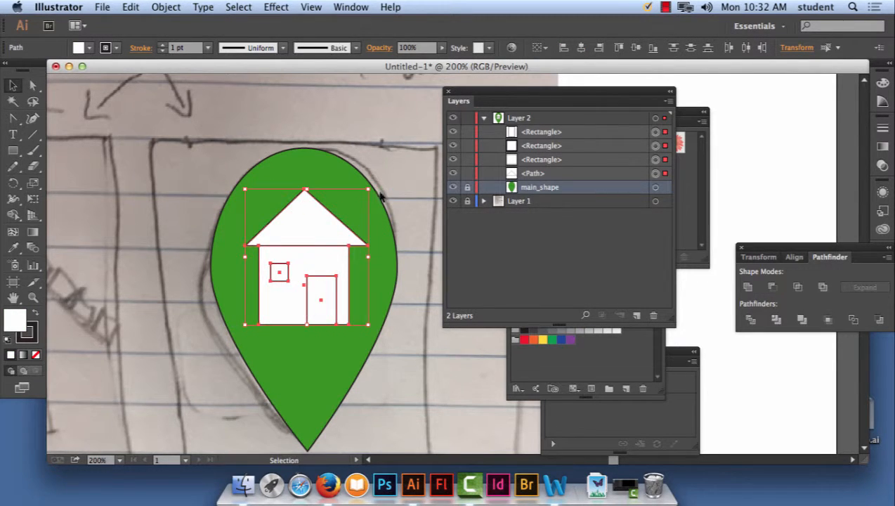
Step: Enlarge the selected house proportionally from two opposite corners until the roof nearly spans the pin's width
drag(369, 188, 383, 176)
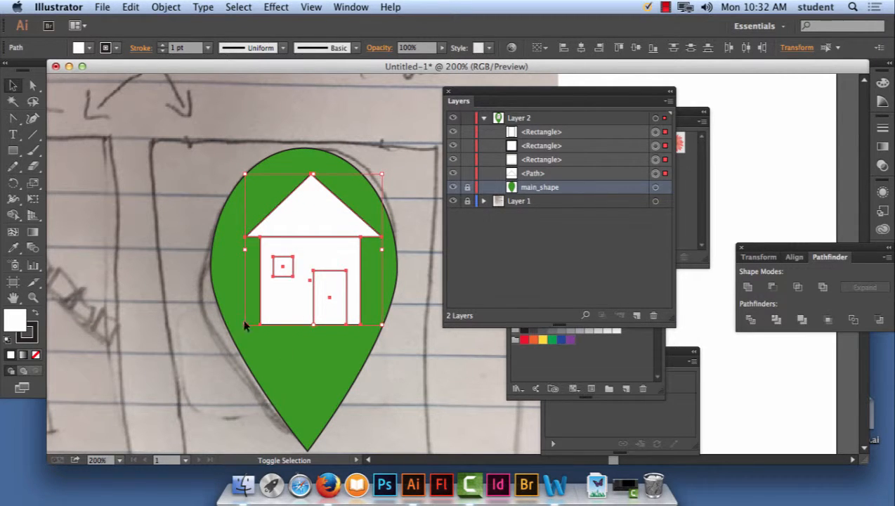
drag(245, 327, 234, 339)
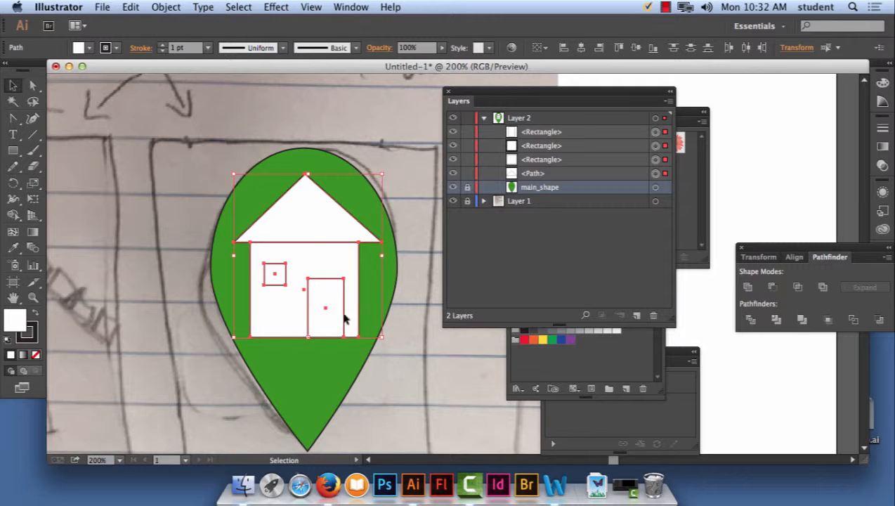
drag(14, 151, 78, 208)
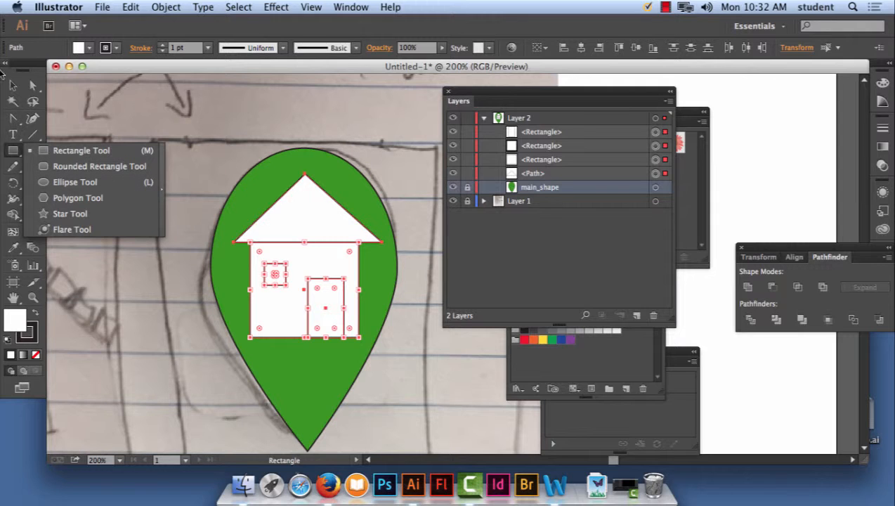
click(16, 84)
click(180, 101)
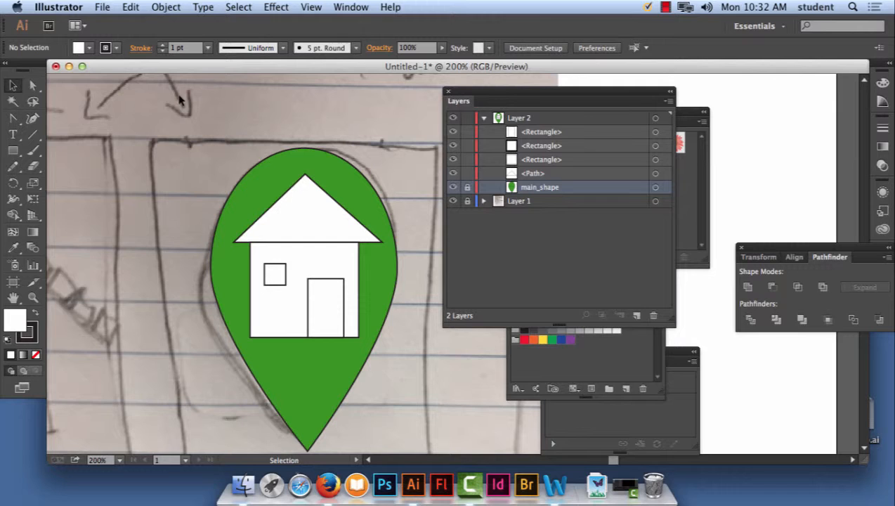
Step: Fill the roof and the house wall together with a light yellow
click(315, 225)
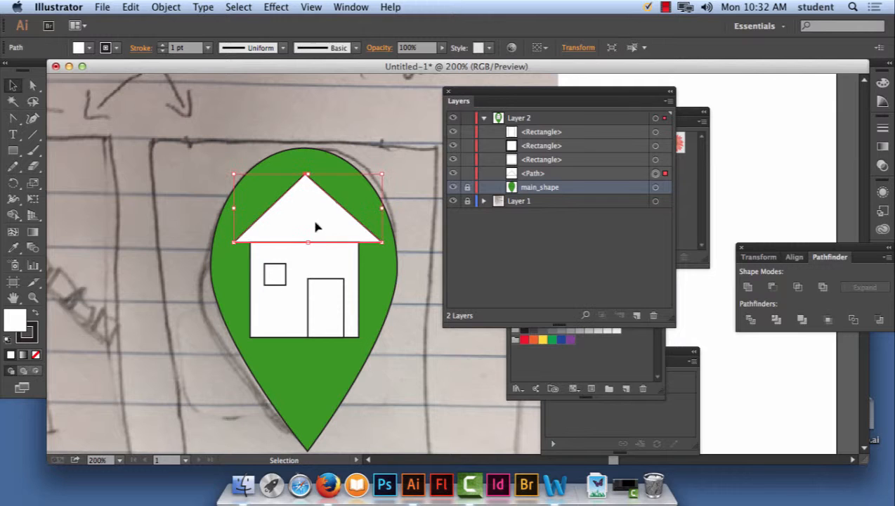
shift+click(326, 262)
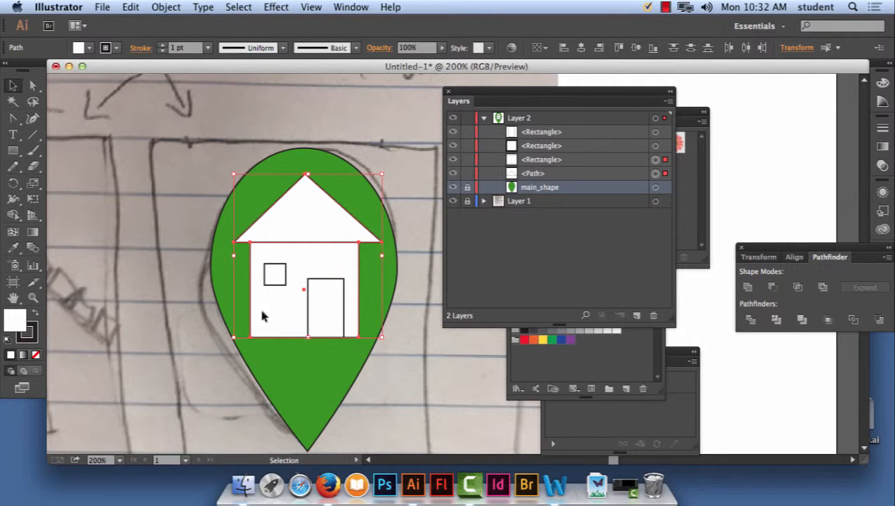
double_click(16, 320)
mouse_move(388, 286)
mouse_down()
mouse_move(386, 180)
mouse_move(363, 173)
mouse_move(374, 172)
mouse_up()
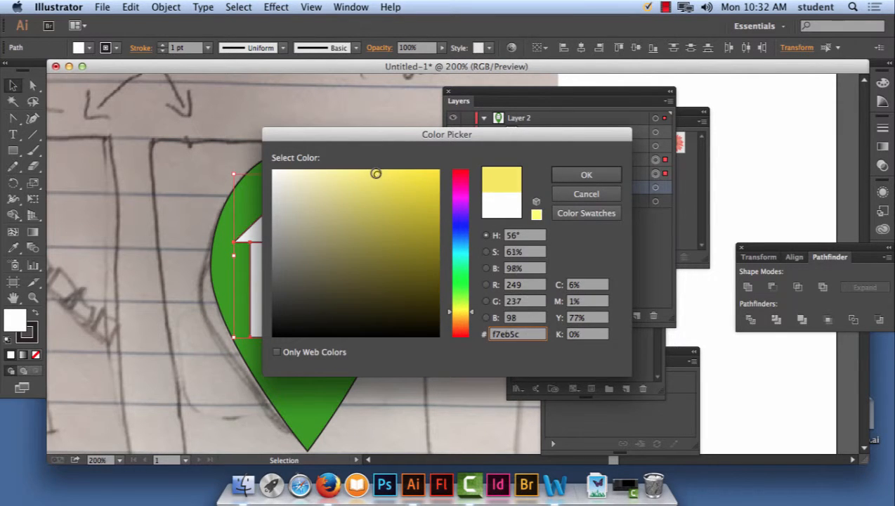
click(611, 180)
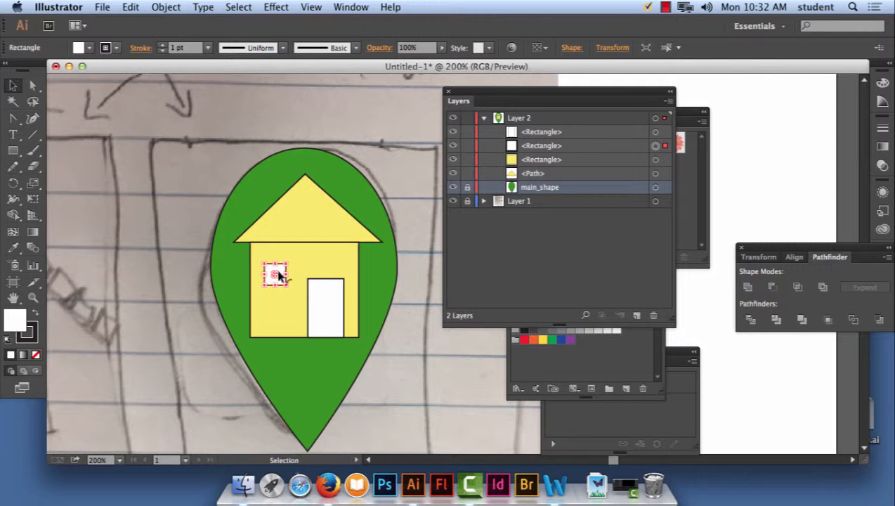
Step: Fill the small square window with a bright sky blue
double_click(19, 321)
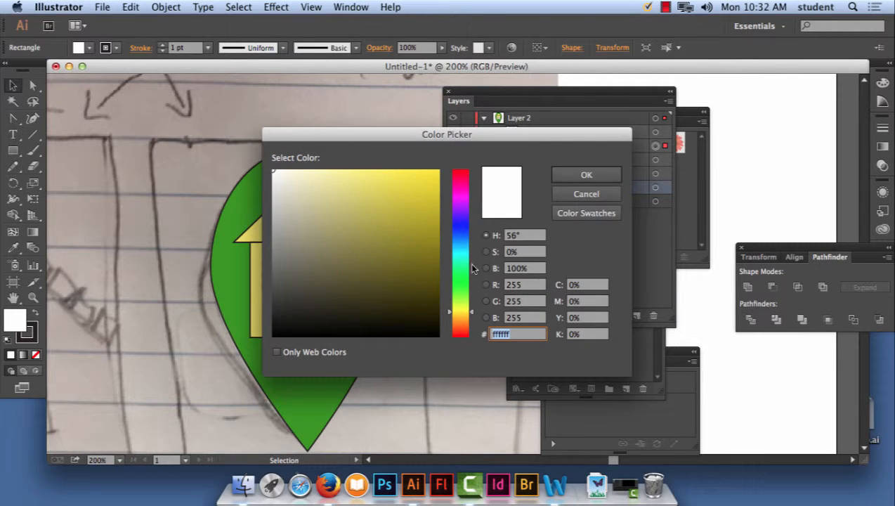
drag(472, 268, 468, 236)
click(430, 173)
click(587, 174)
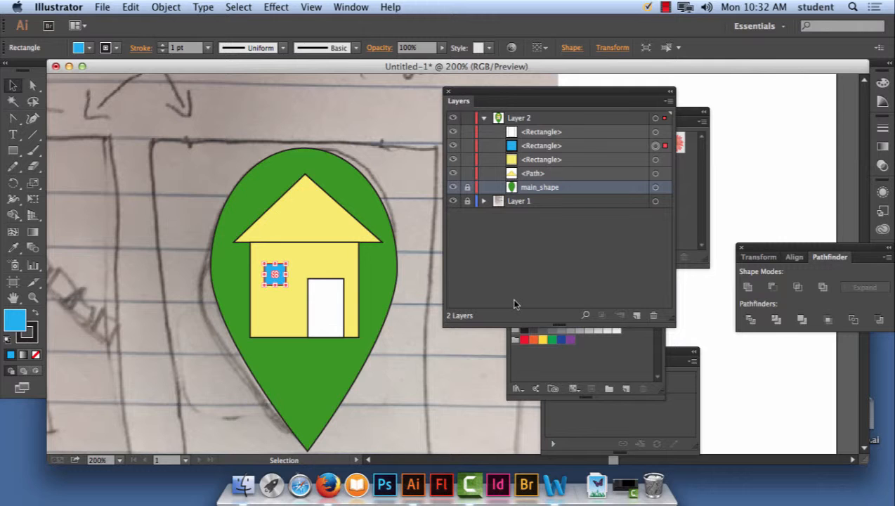
Step: Fill the door rectangle with a dark brown and deselect it
click(336, 295)
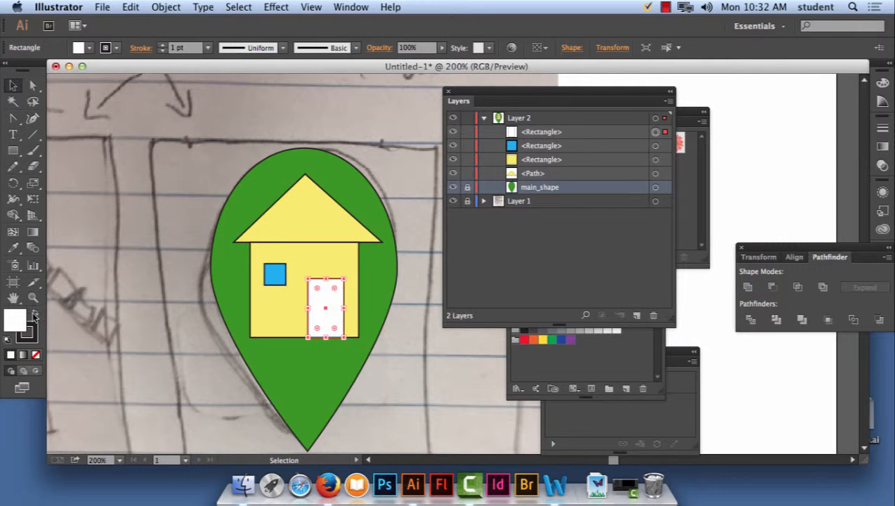
double_click(19, 320)
click(419, 293)
mouse_move(419, 294)
mouse_down()
mouse_move(420, 302)
mouse_move(426, 275)
mouse_up()
click(472, 318)
drag(472, 317, 473, 316)
click(602, 175)
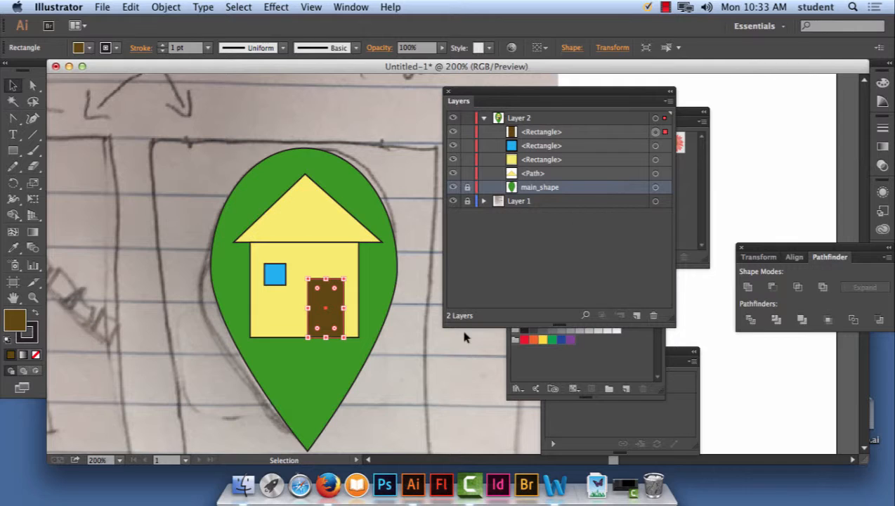
click(438, 346)
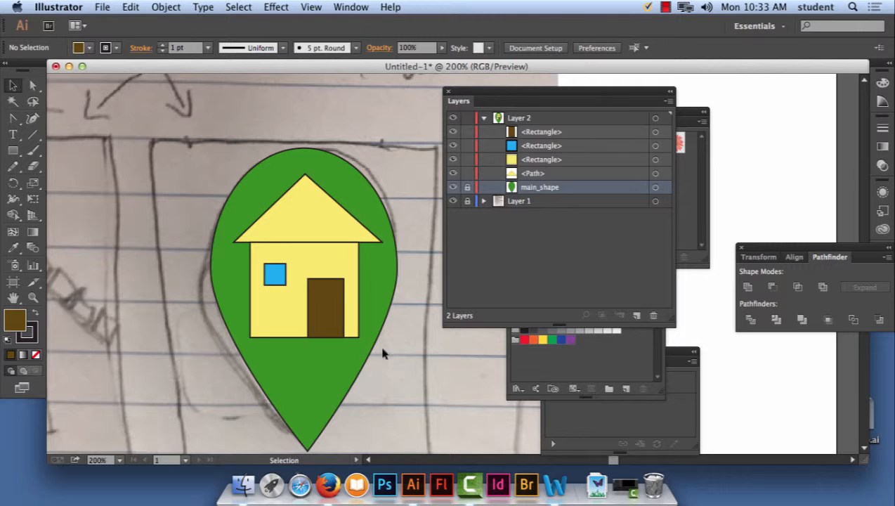
Step: Examine close up the outlines where the bottom of the door meets the base of the house wall
click(340, 306)
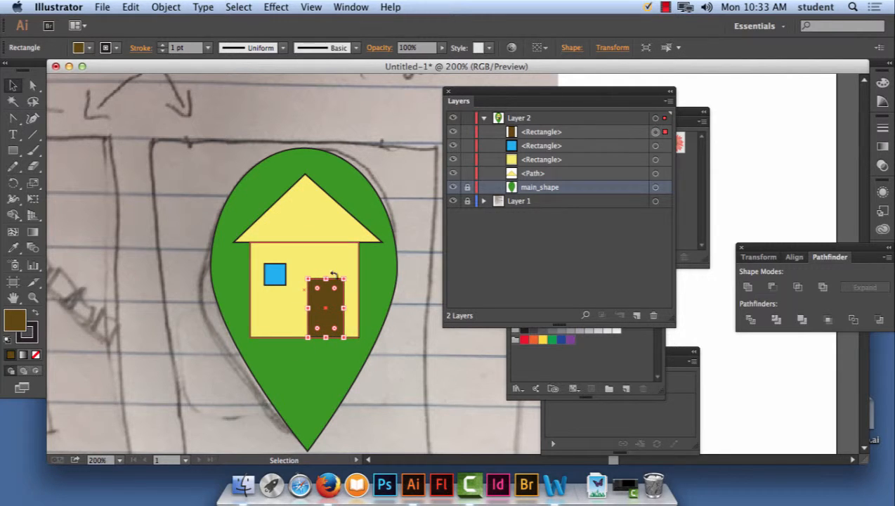
key(a)
key(super+equal)
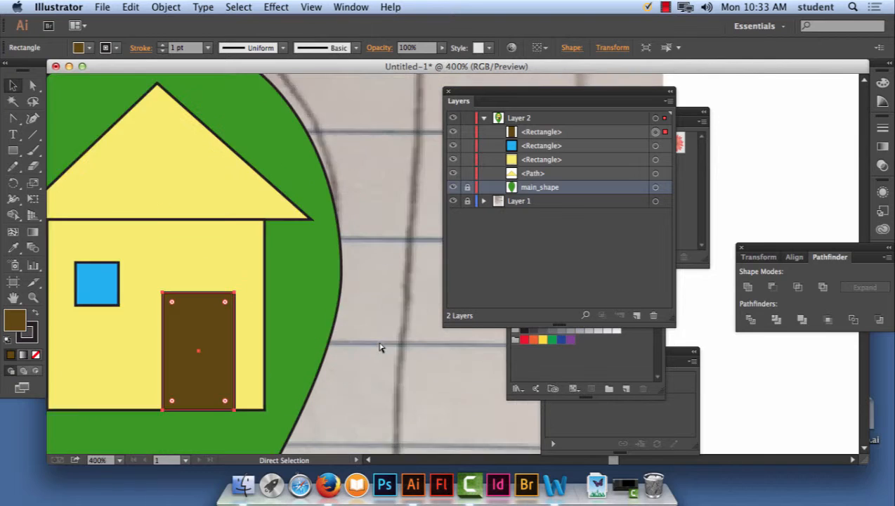
key(super+equal)
drag(246, 317, 503, 107)
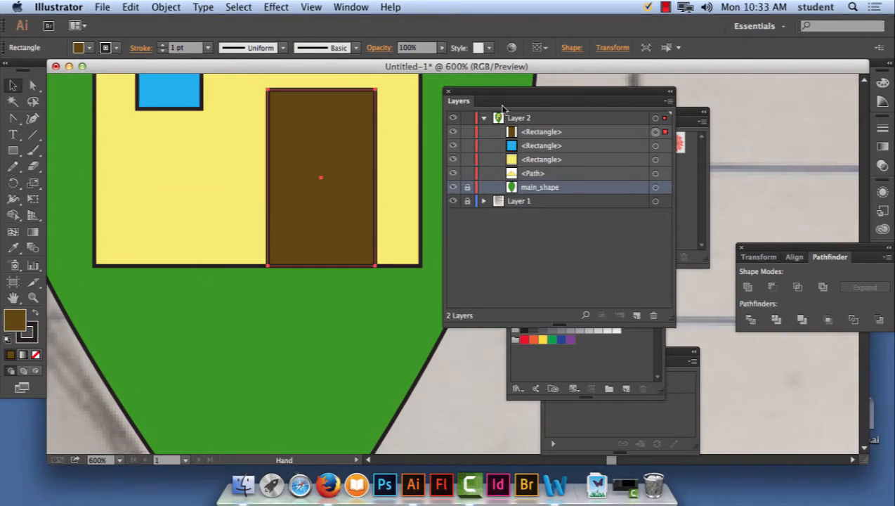
key(v)
click(336, 303)
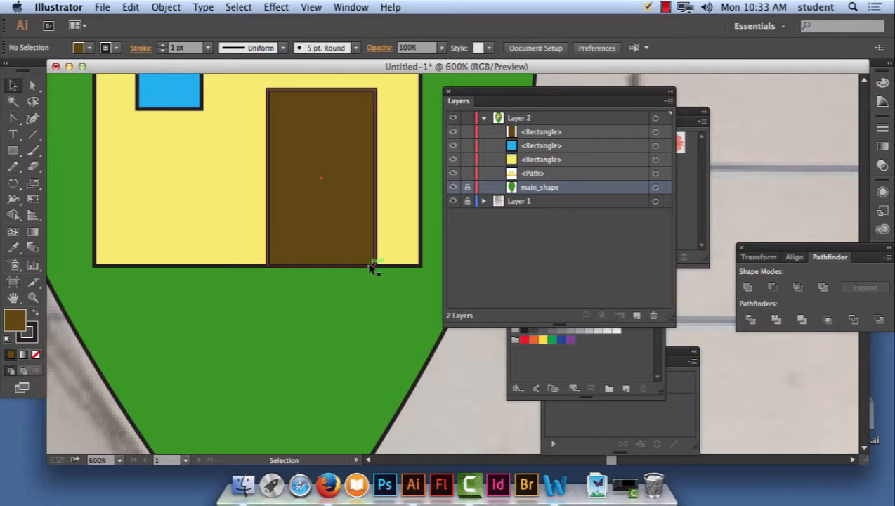
click(395, 271)
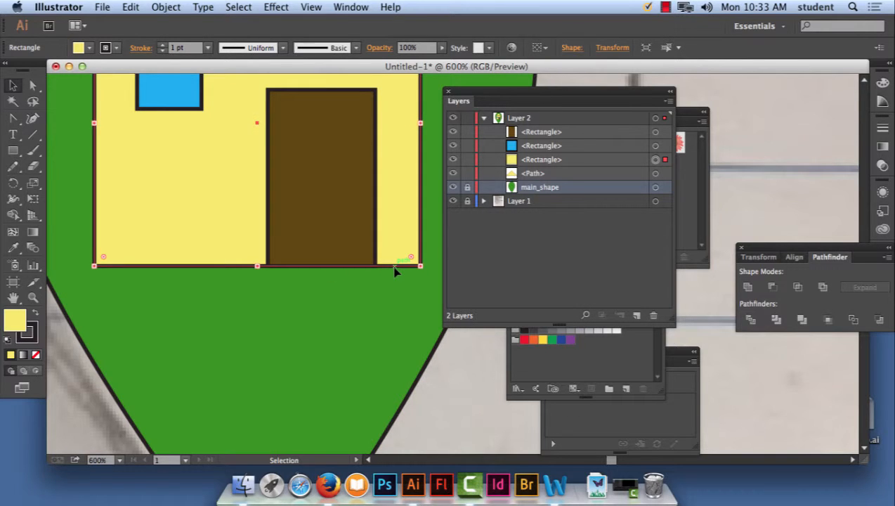
Step: Set the brown door's stroke to None and deselect it
click(323, 235)
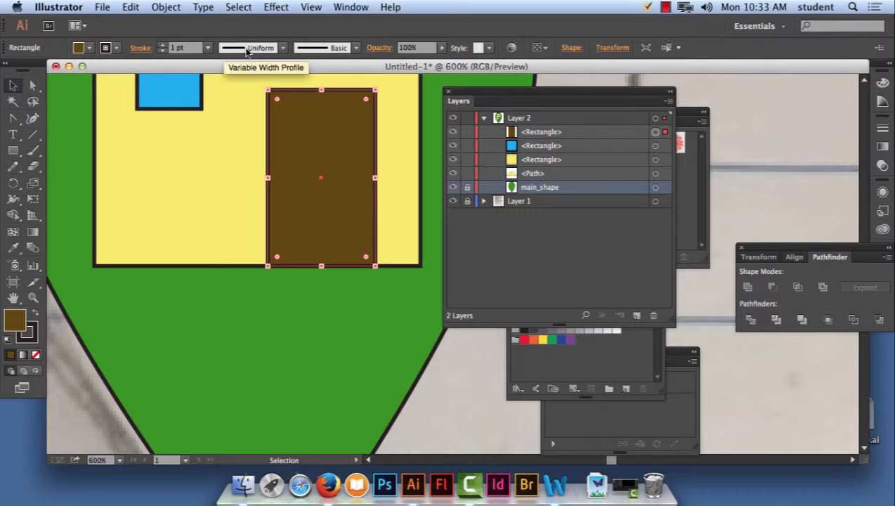
click(116, 48)
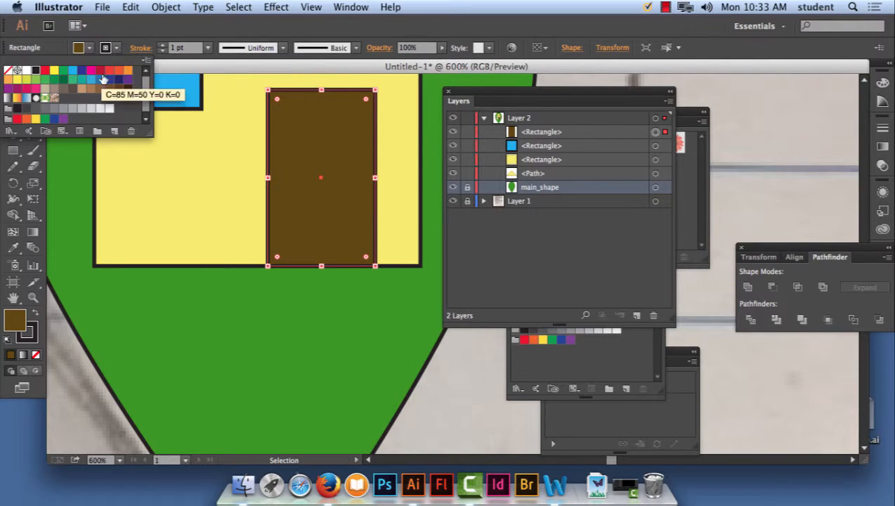
click(8, 71)
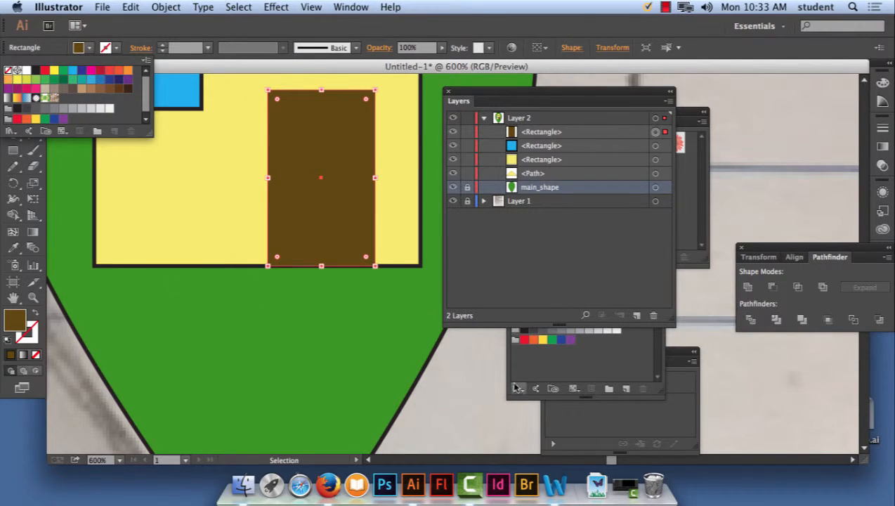
click(470, 391)
click(471, 384)
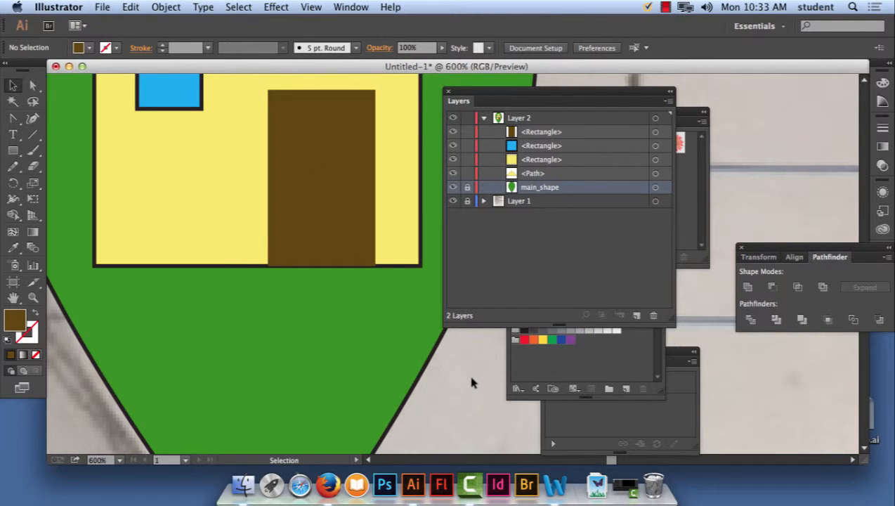
Step: Set the door's stroke back to black and return the view to 200%
click(356, 184)
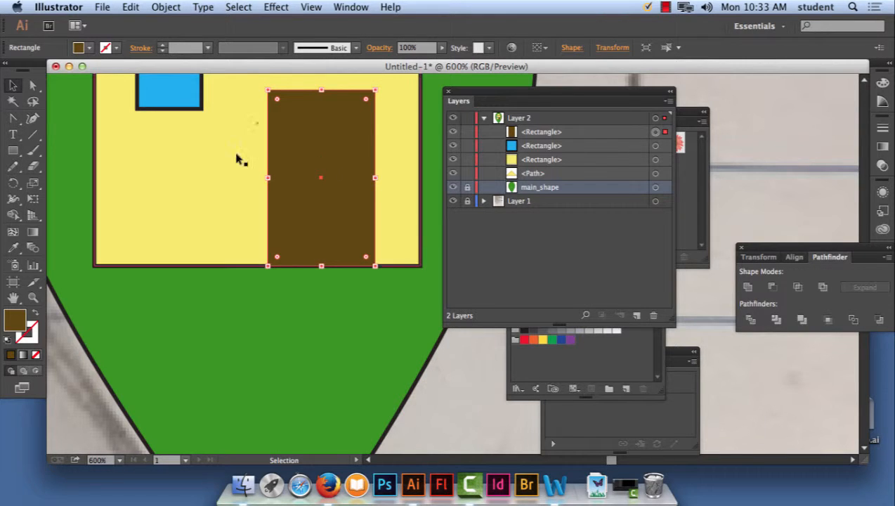
click(118, 47)
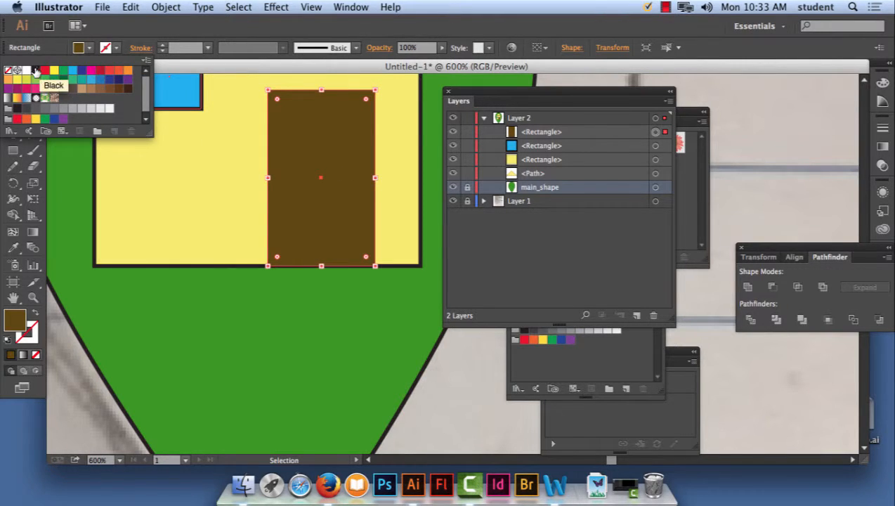
click(35, 71)
click(438, 393)
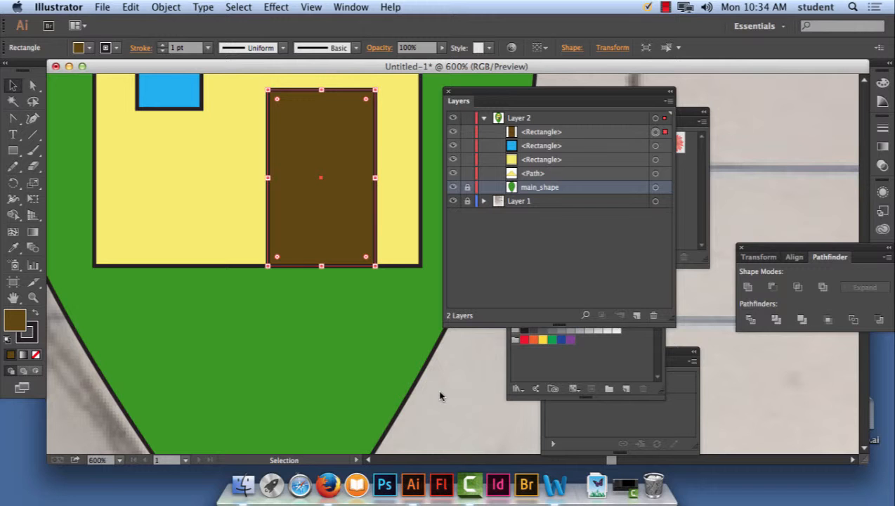
key(super+minus)
key(super+minus)
key(super+minus)
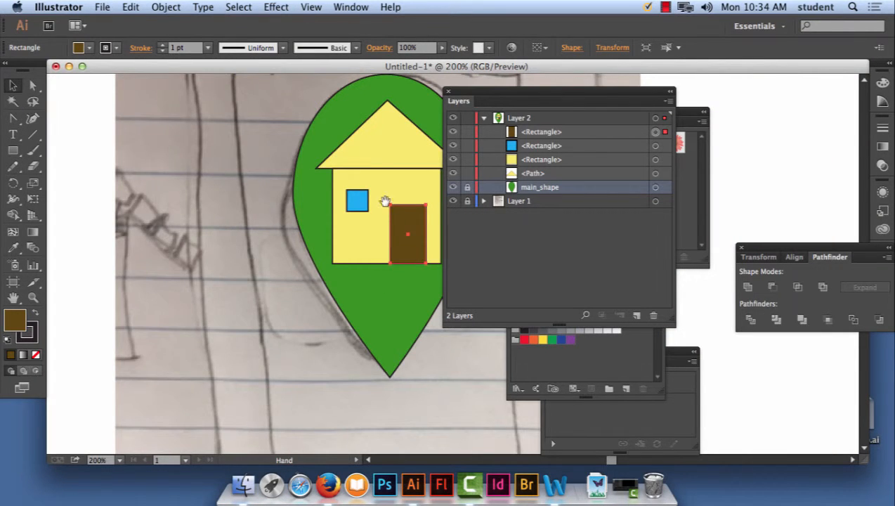
Step: Select the house's roof, wall, window and door together, leaving the green pin shape out
drag(385, 200, 294, 241)
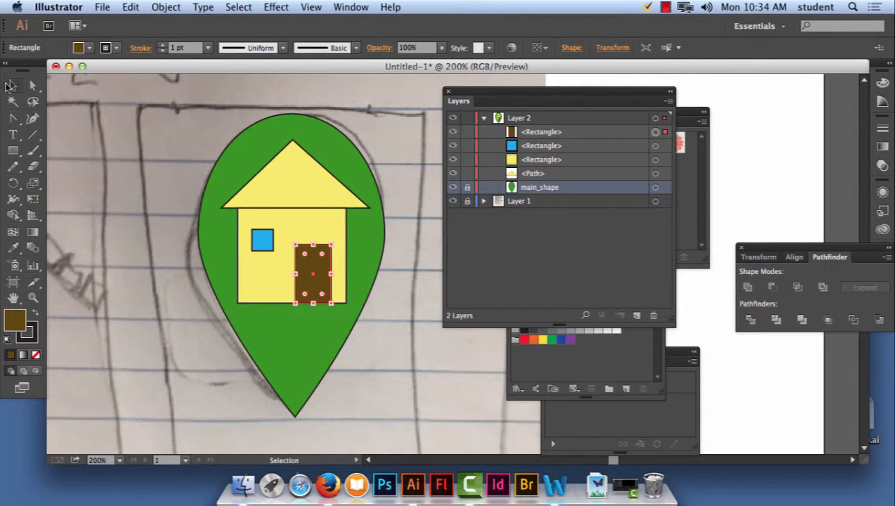
click(16, 86)
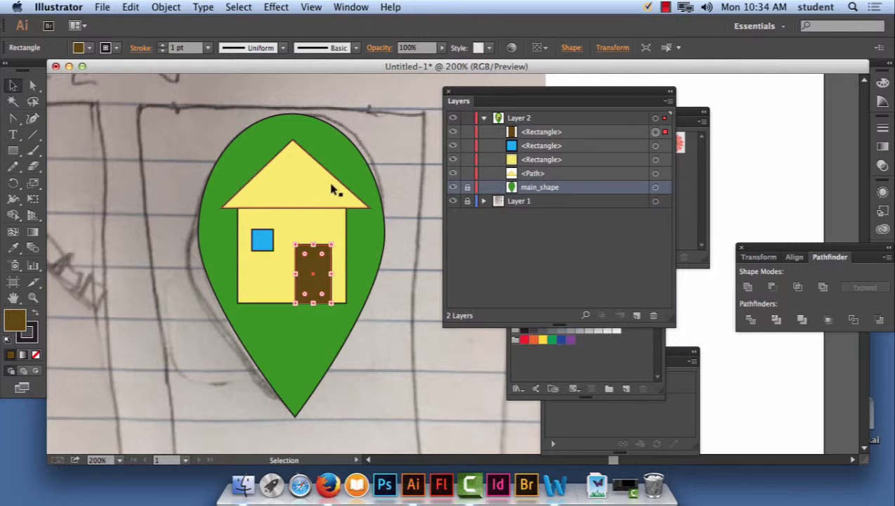
click(315, 195)
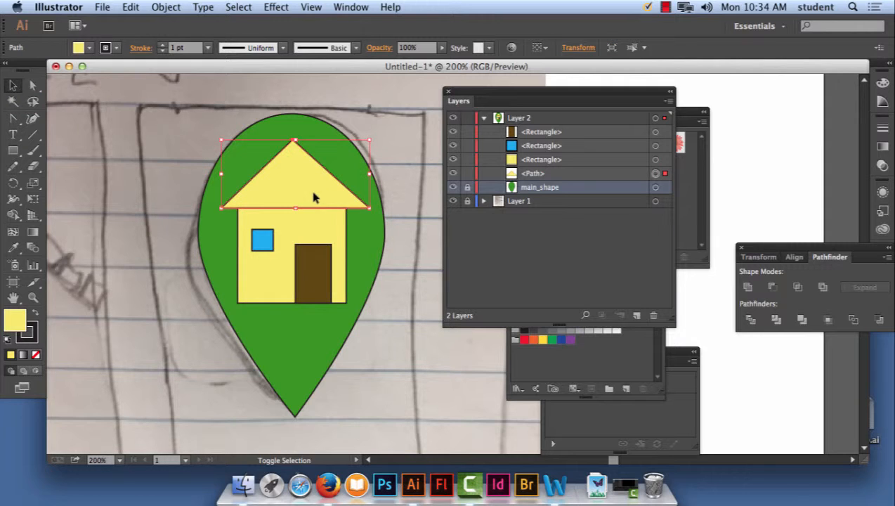
shift+click(329, 227)
shift+click(315, 263)
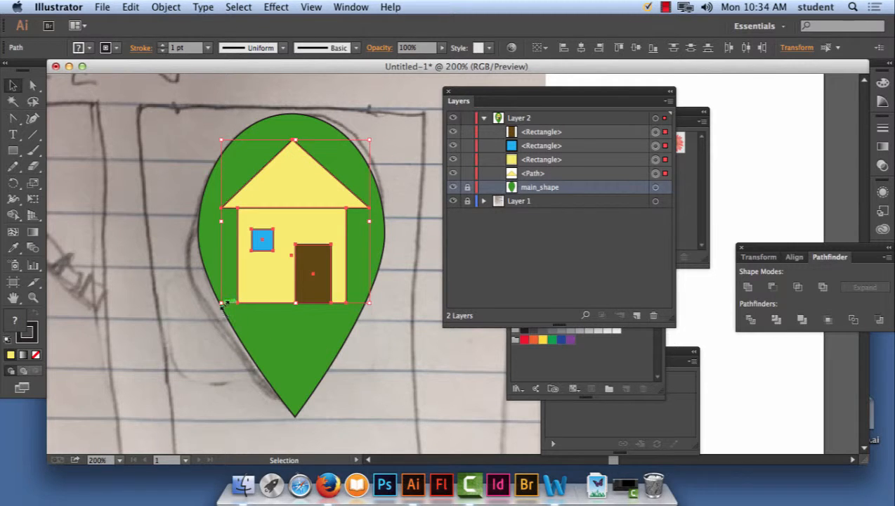
Step: Try stretching the selected house parts into a taller, narrower shape, and undo the distortion
drag(222, 303, 267, 378)
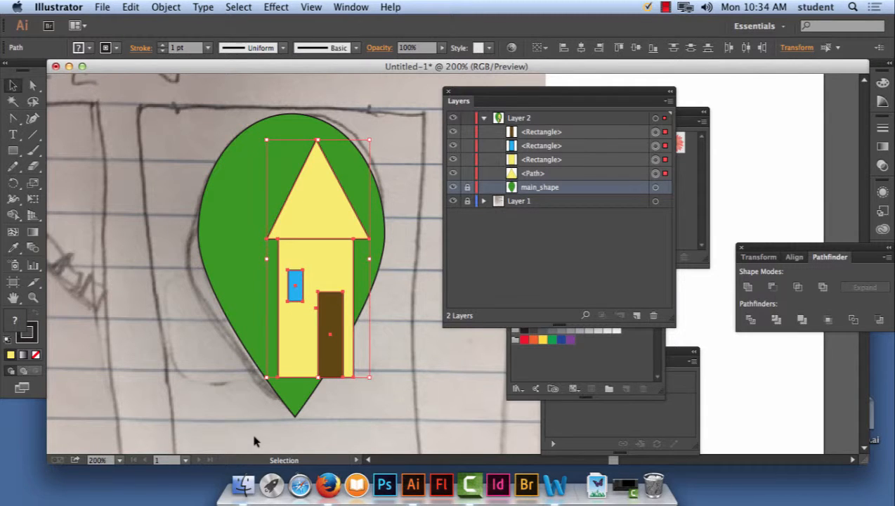
key(super+z)
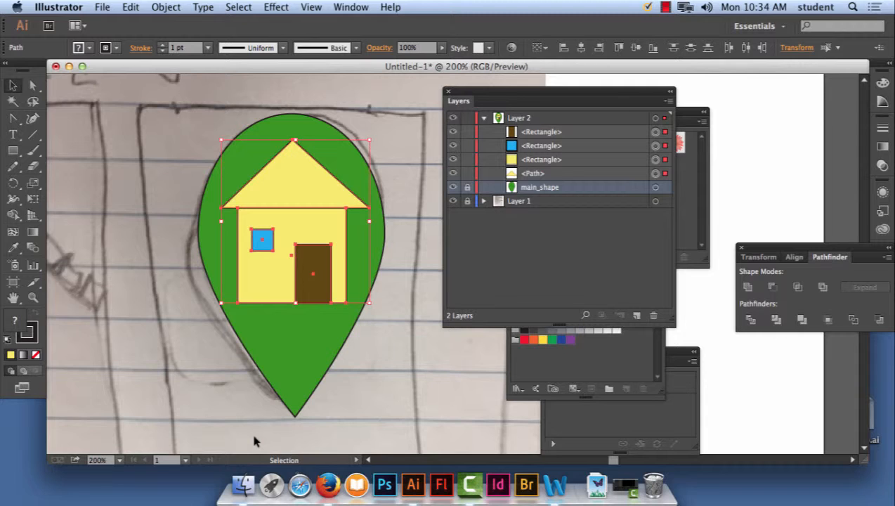
Step: Switch to Firefox, open the Google home page in a new tab and save it as a bookmark
click(328, 485)
click(90, 7)
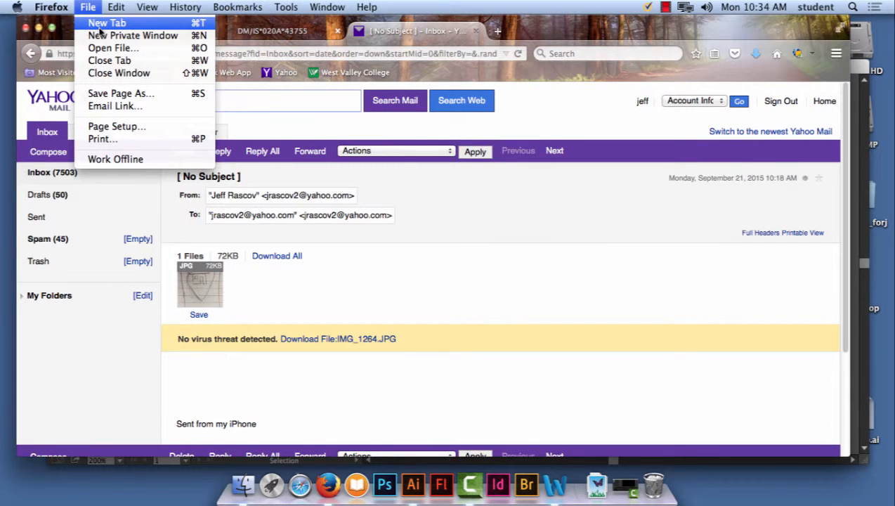
click(98, 26)
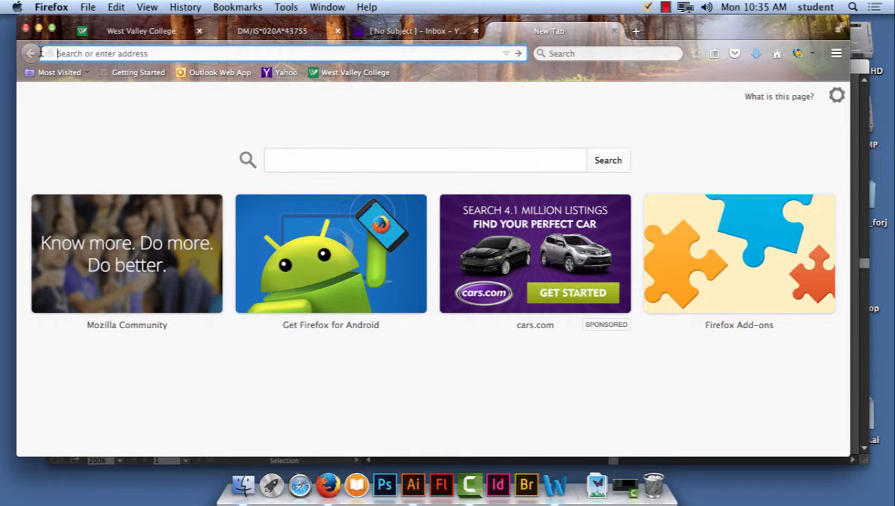
text(i)
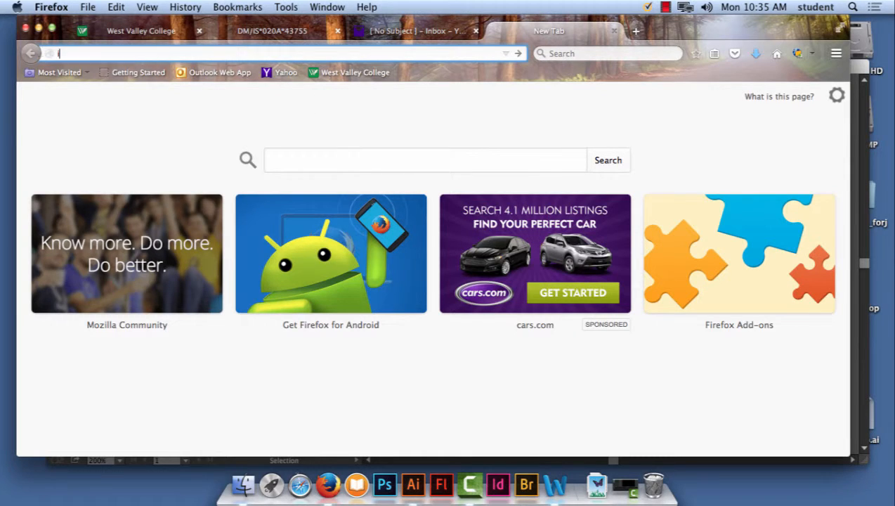
text(con)
drag(130, 53, 21, 54)
key(BackSpace)
text(google)
key(Return)
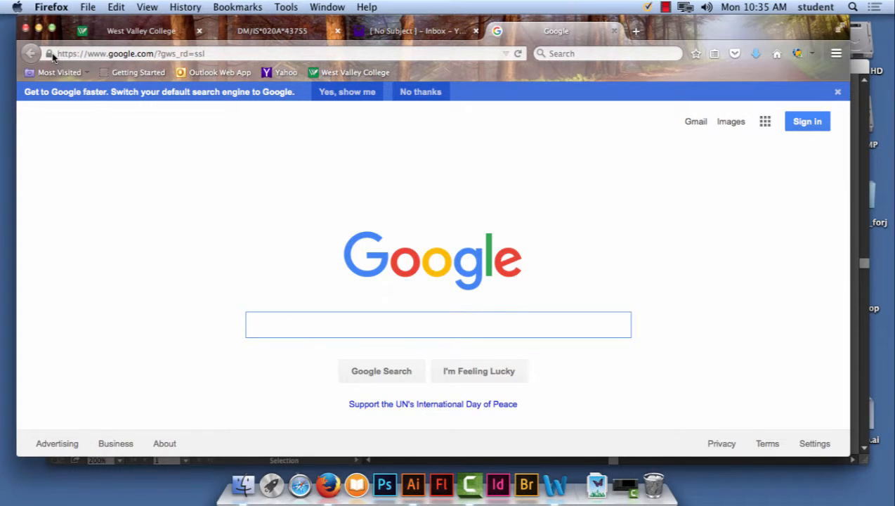
drag(505, 57, 418, 74)
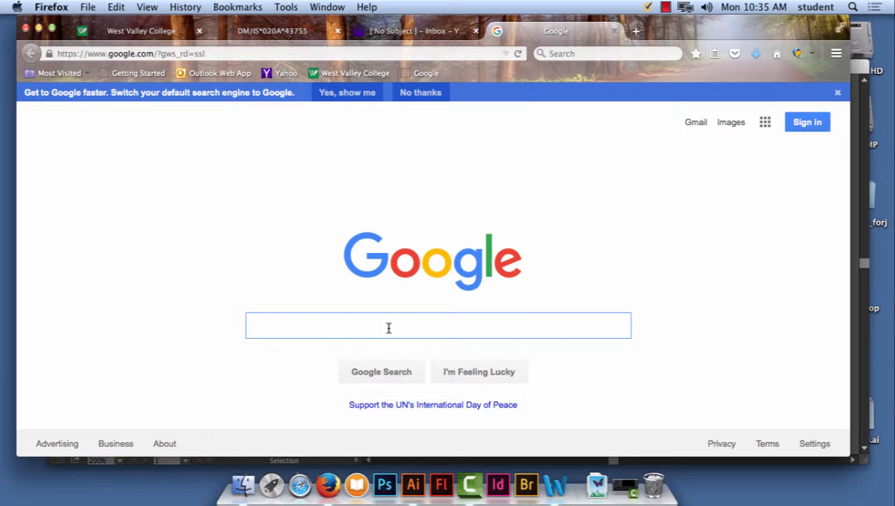
Step: Search Google for "iconnoun" and open the Noun Project website
text(icon)
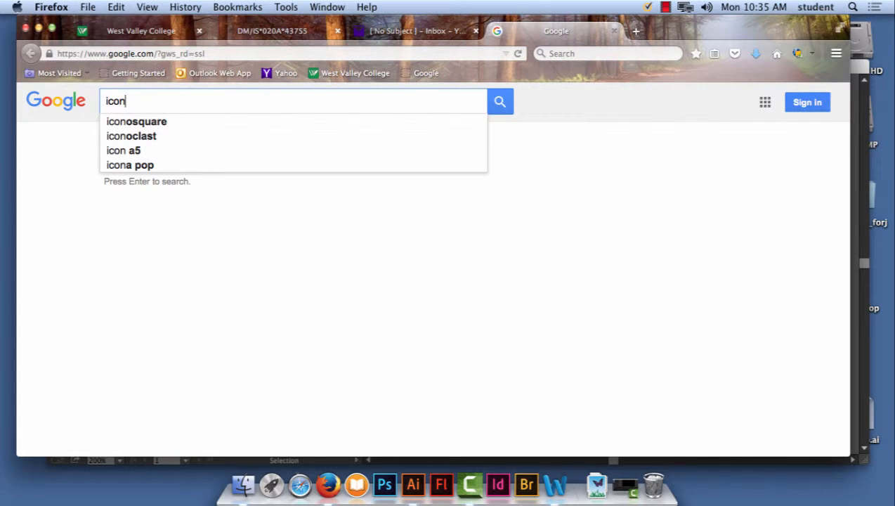
text(noun)
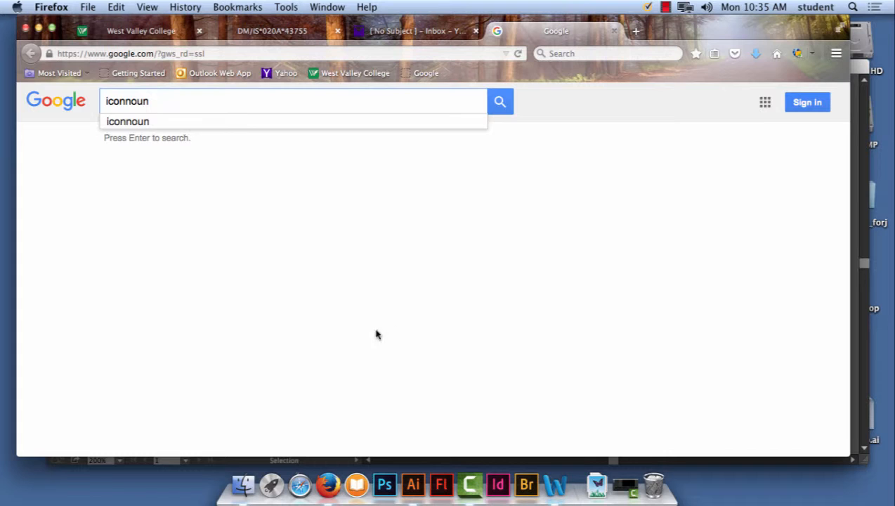
click(145, 124)
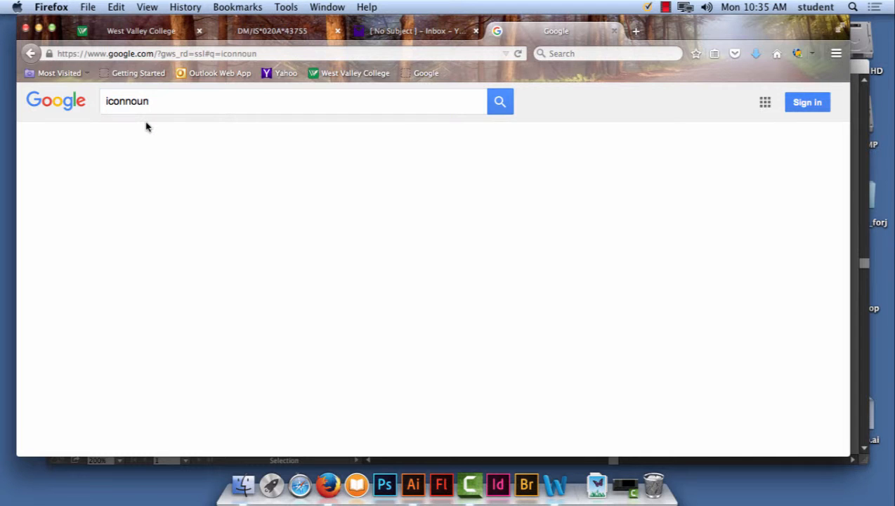
click(202, 204)
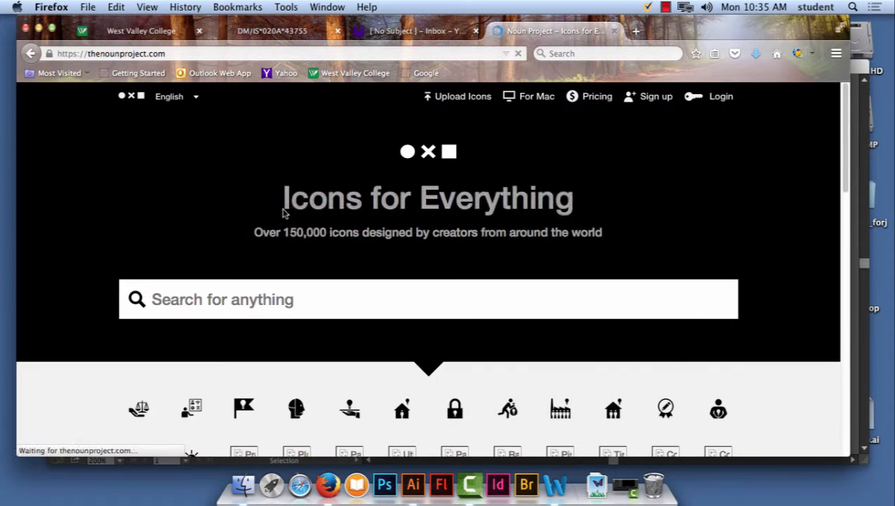
Step: Search the Noun Project for "minecraft" icons, correcting the misspelled term "mindcraft"
click(264, 307)
text(min)
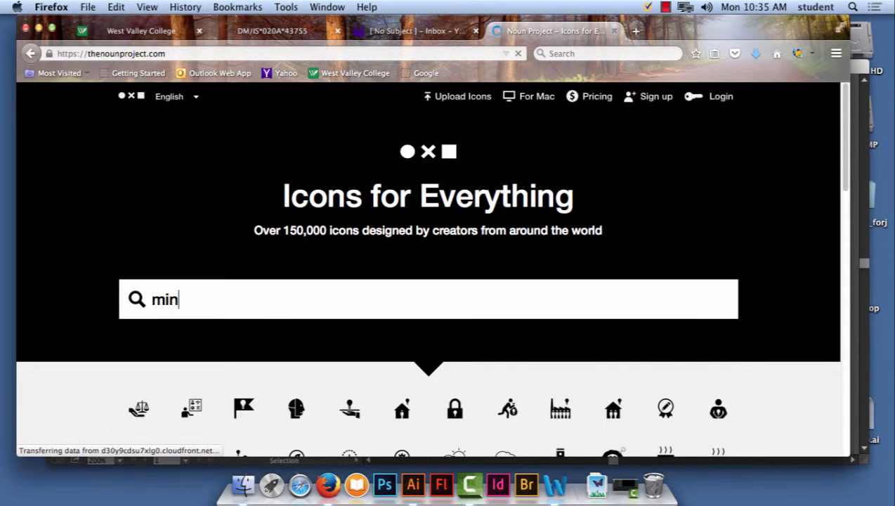
text(dcraft)
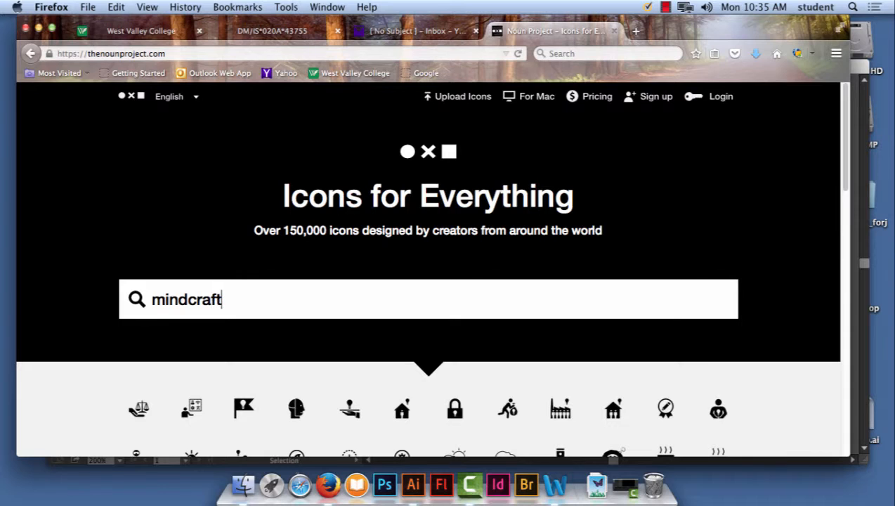
key(Return)
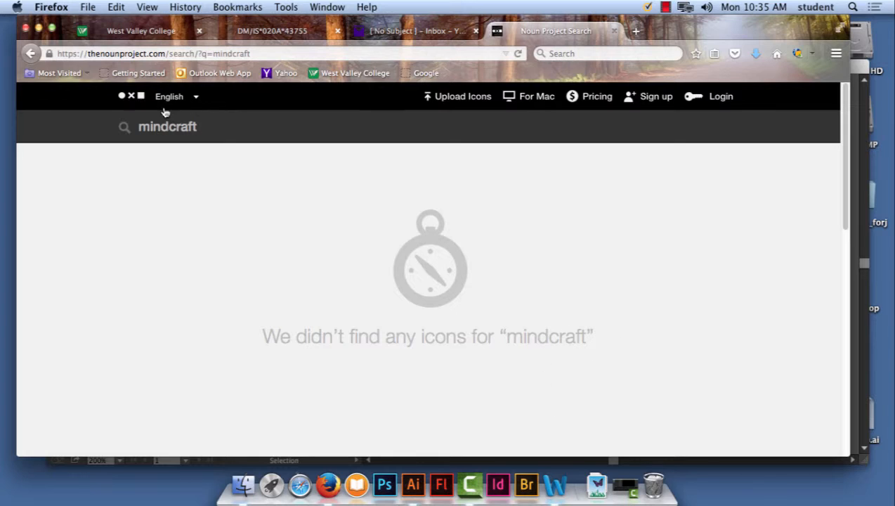
mouse_move(158, 104)
click(125, 130)
click(169, 127)
key(BackSpace)
text(e)
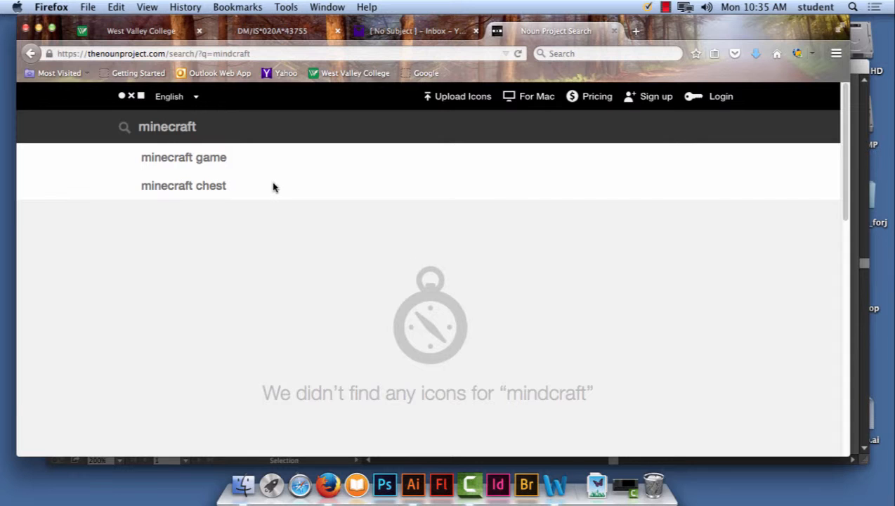
key(Return)
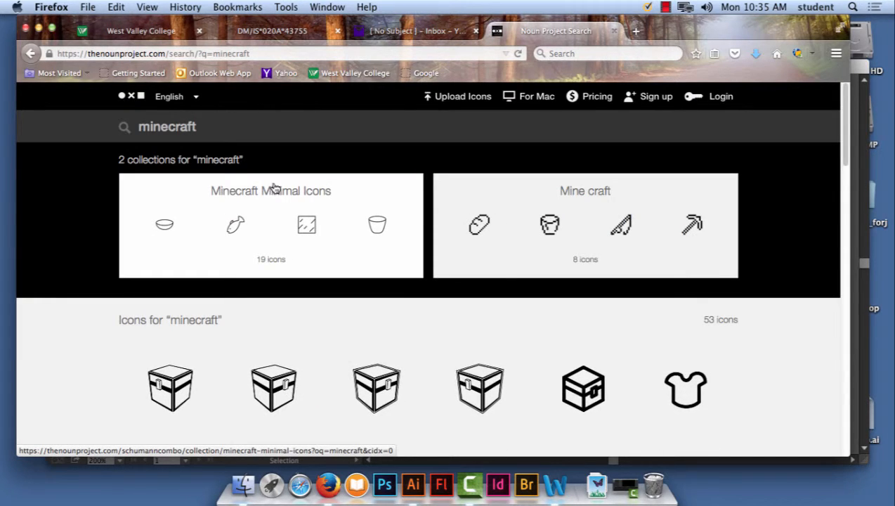
Step: Look through the full list of minecraft icons and return to the collections
scroll(786, 416, down, 6)
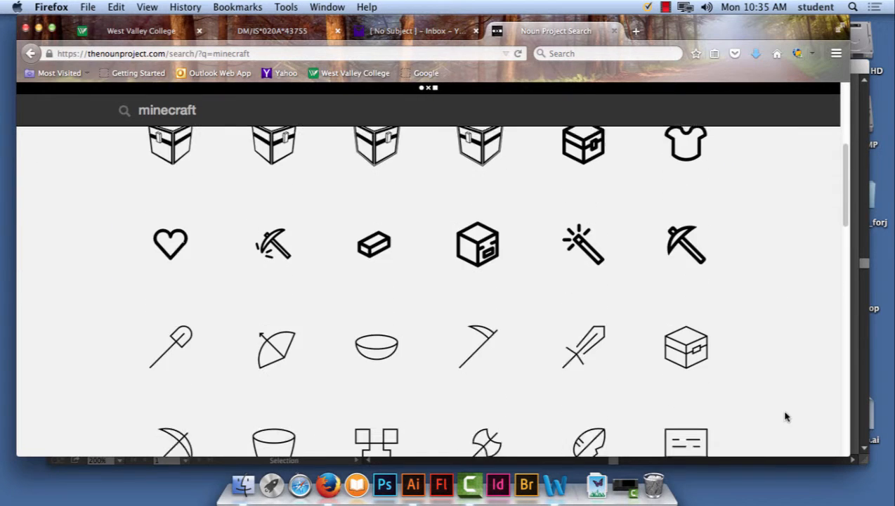
scroll(786, 417, down, 6)
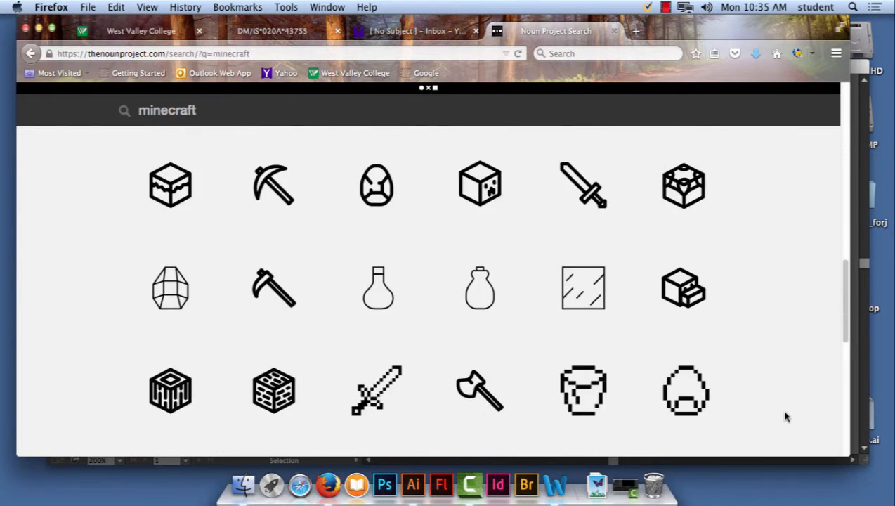
scroll(786, 417, down, 2)
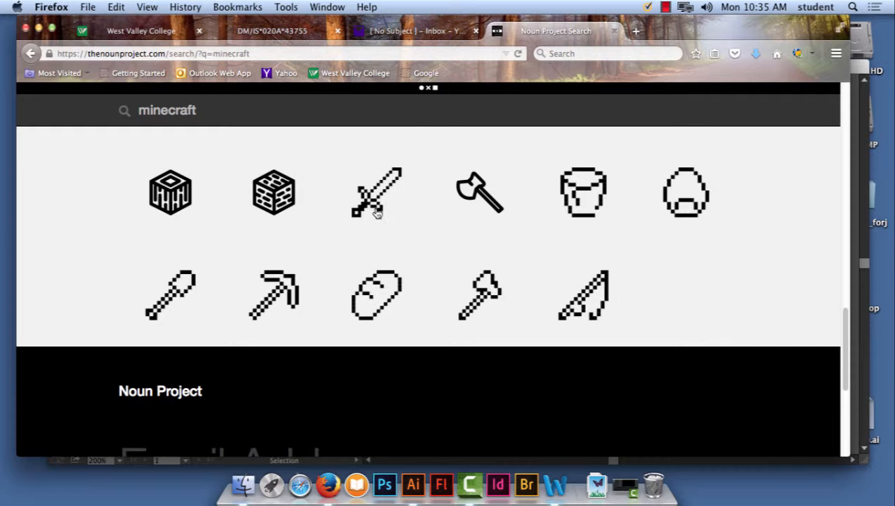
scroll(378, 317, down, 4)
scroll(378, 317, up, 6)
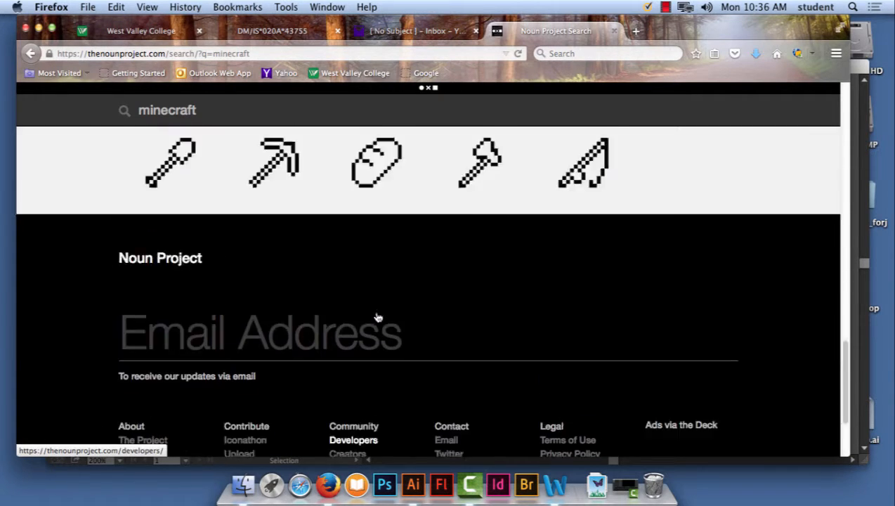
scroll(380, 318, up, 5)
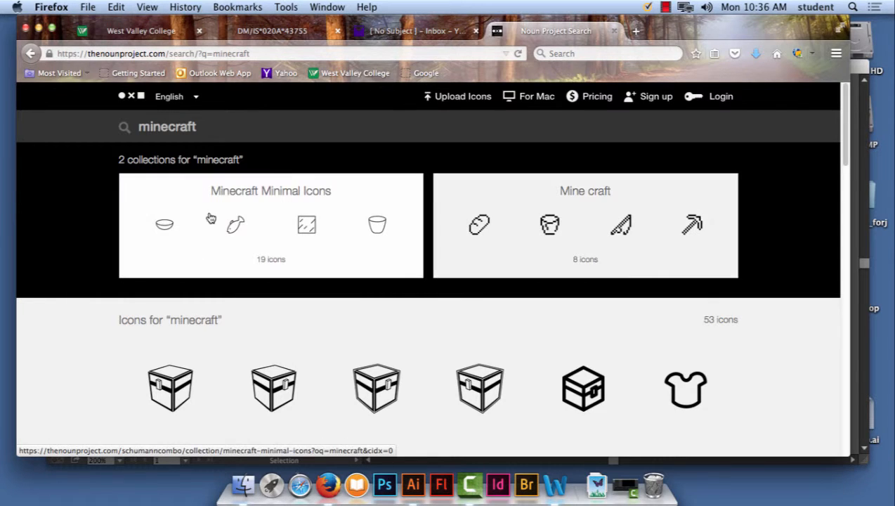
Step: Open the Minecraft Minimal Icons collection and examine its simple line icons at a reduced page zoom
click(289, 200)
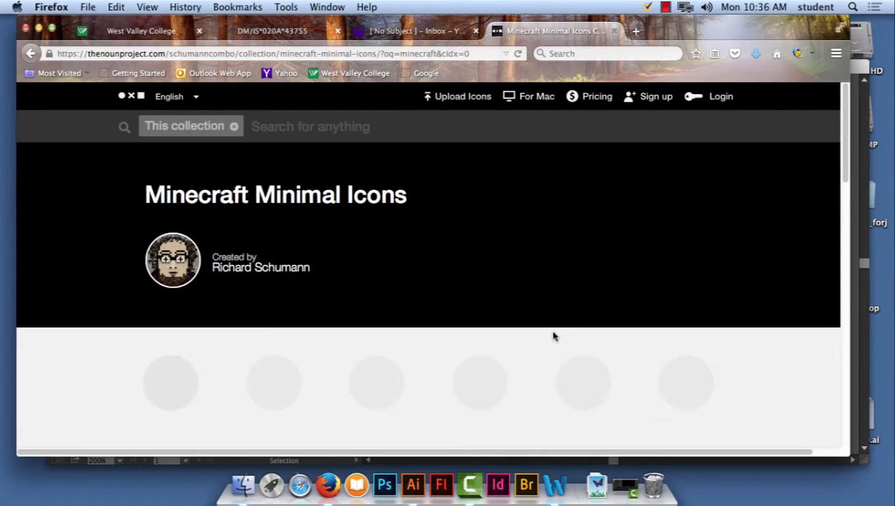
scroll(556, 353, down, 2)
scroll(556, 353, down, 10)
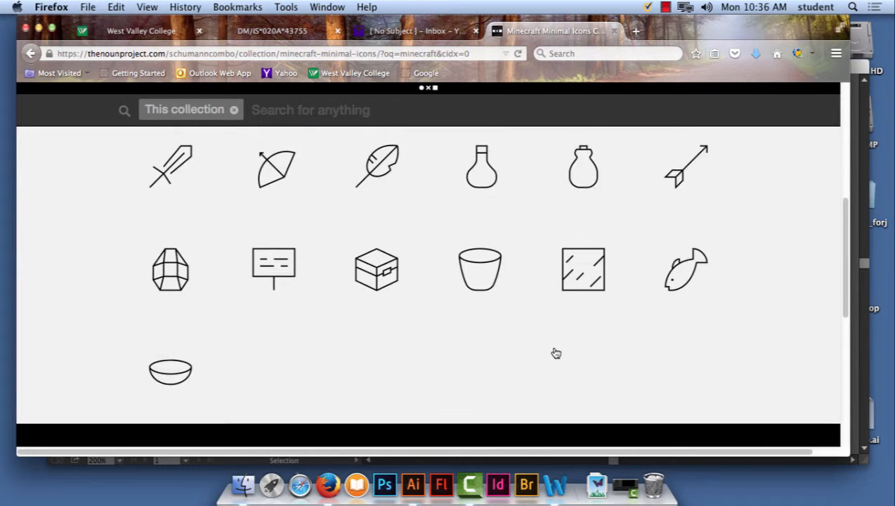
scroll(556, 352, up, 5)
scroll(558, 353, down, 2)
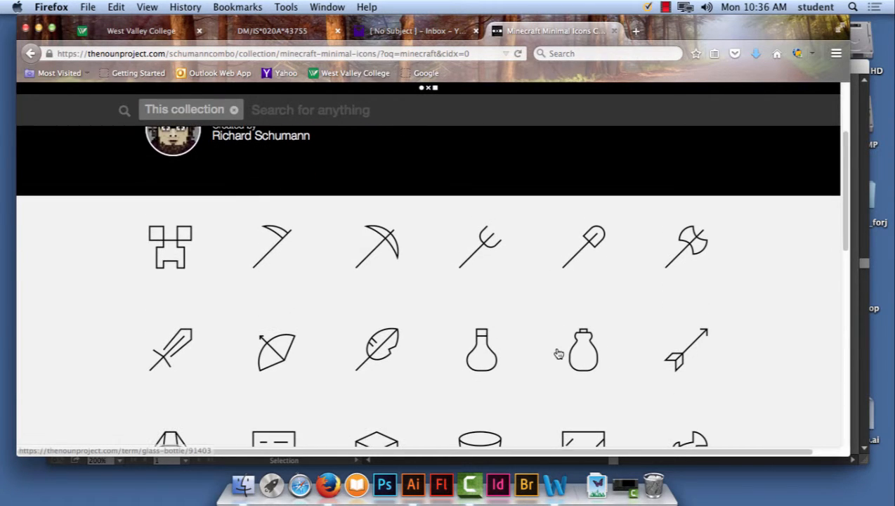
scroll(589, 376, down, 3)
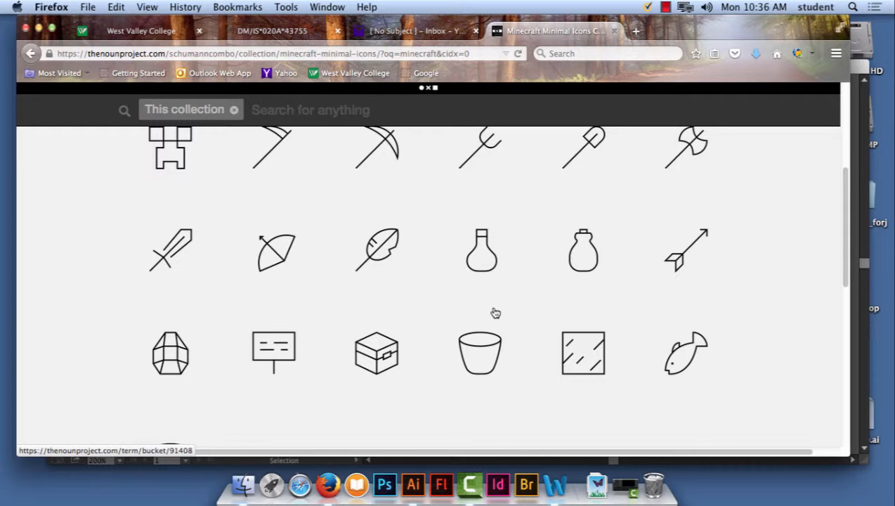
key(super+minus)
key(super+minus)
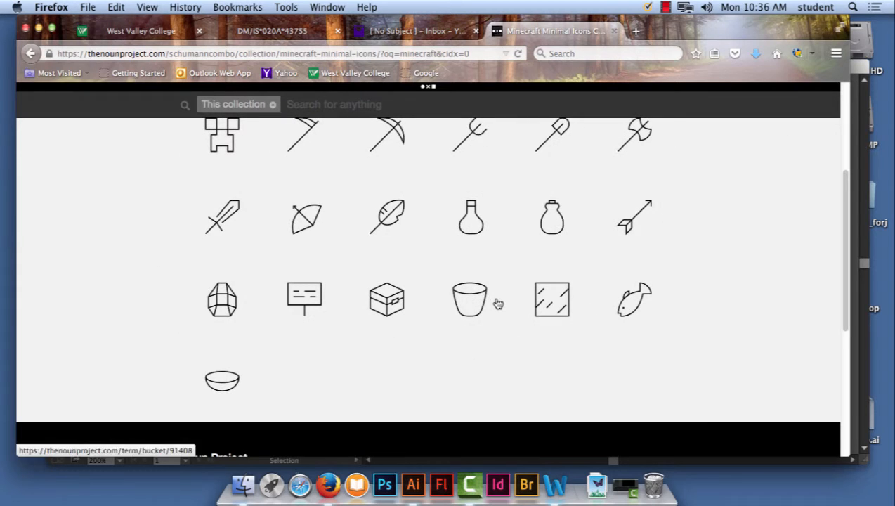
Step: Switch to Illustrator and draw a large yellow circle on the blank area beside the photo, with a smaller circle overlapping its upper-right edge
click(415, 484)
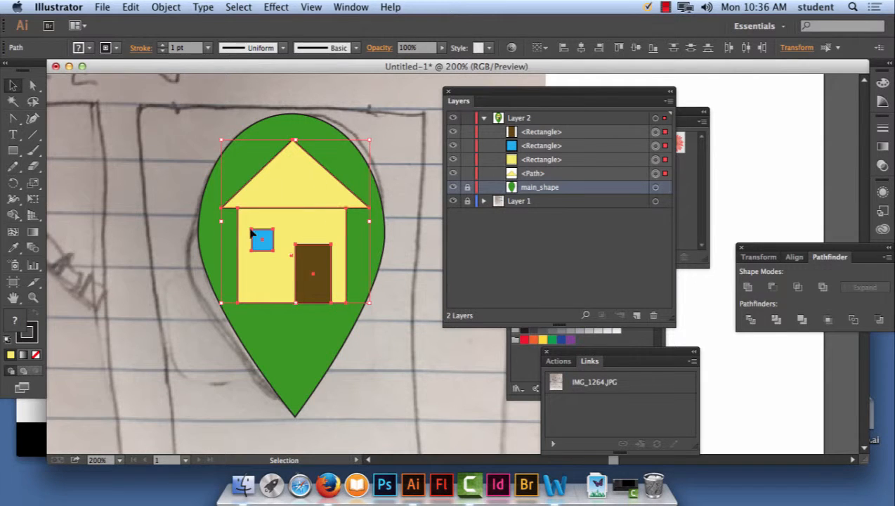
key(space)
drag(382, 226, 18, 228)
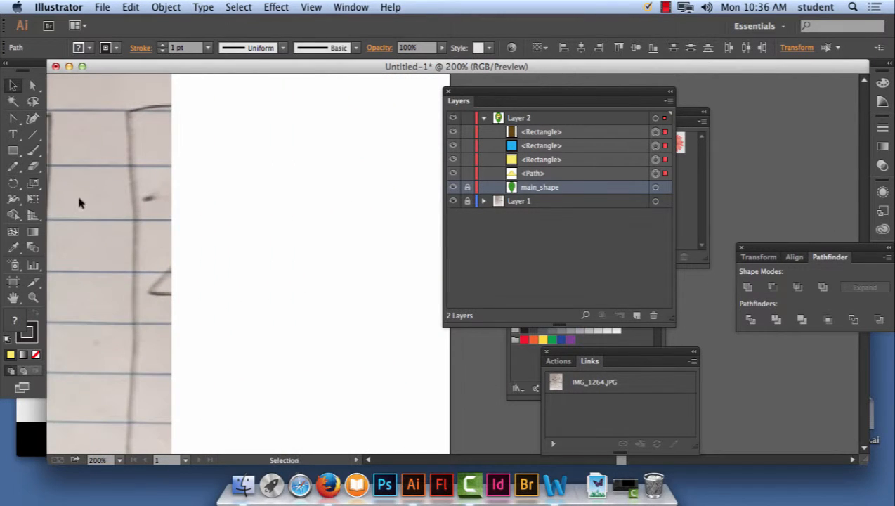
click(11, 153)
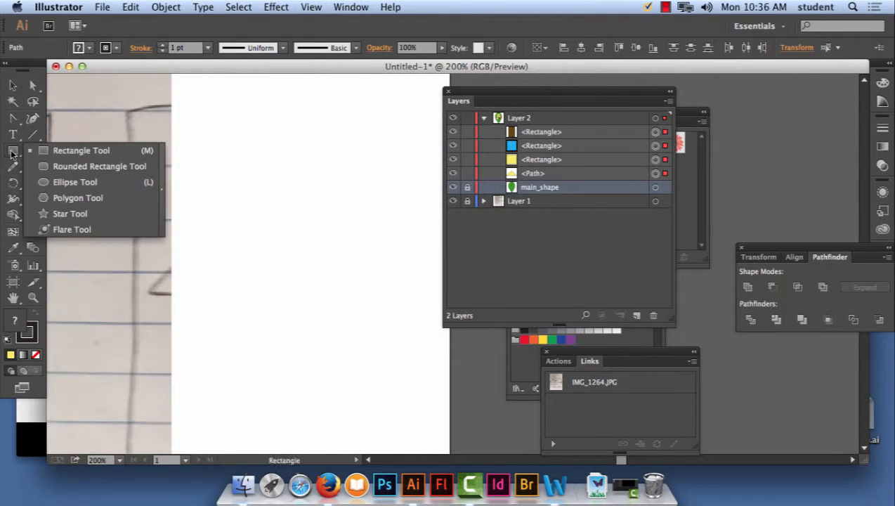
click(61, 184)
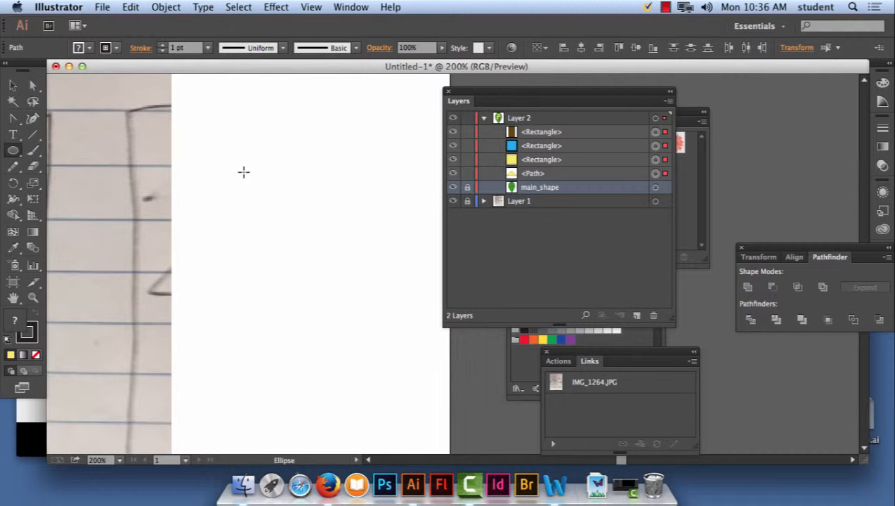
drag(244, 172, 368, 315)
drag(344, 165, 405, 239)
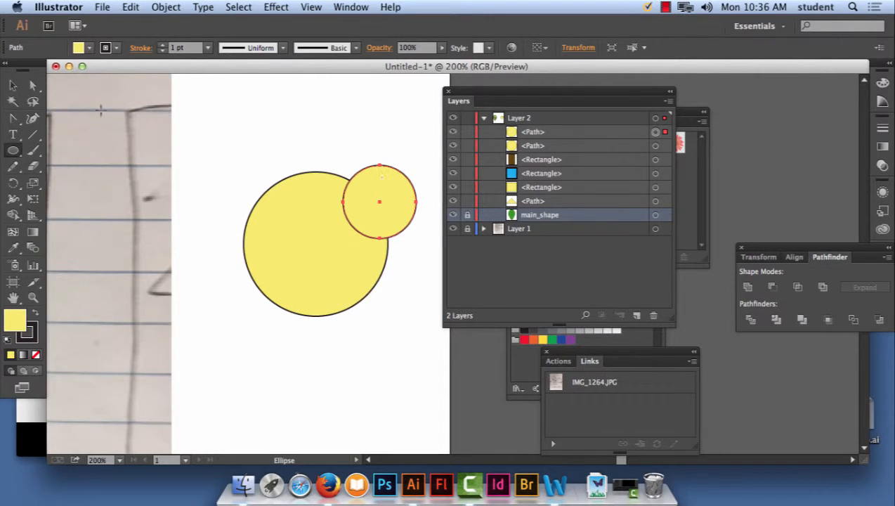
Step: Select both yellow circles and subtract the small front circle from the large one to cut a bite shape
click(13, 85)
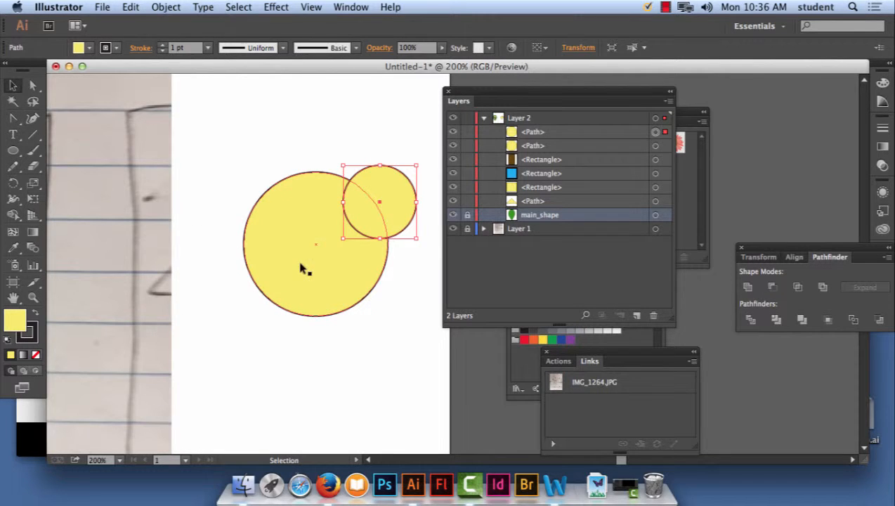
drag(276, 140, 406, 294)
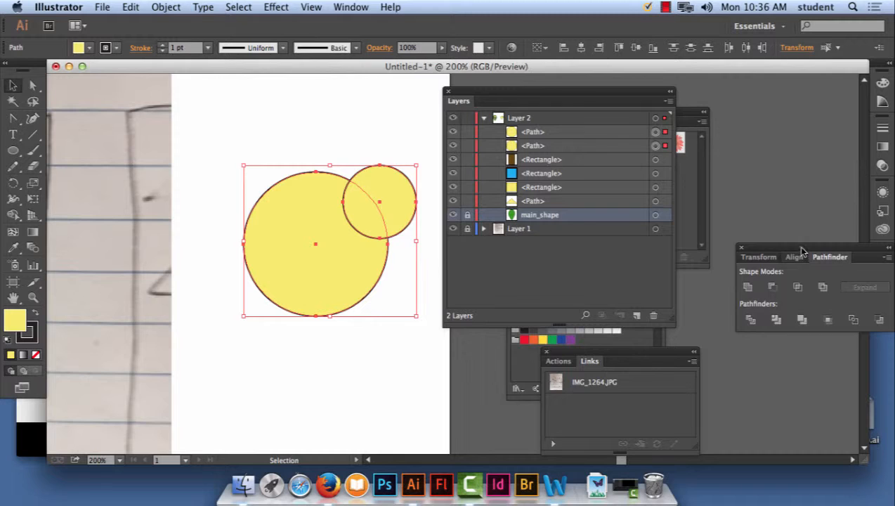
drag(803, 252, 139, 109)
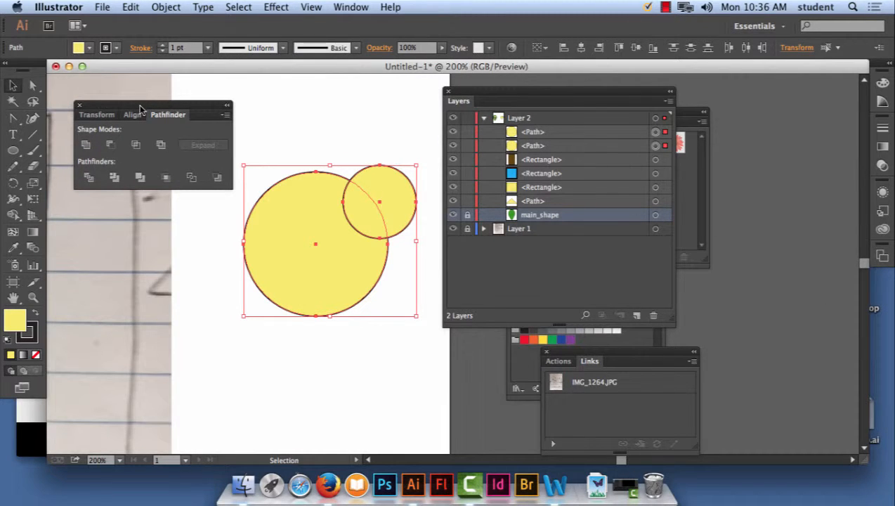
click(112, 146)
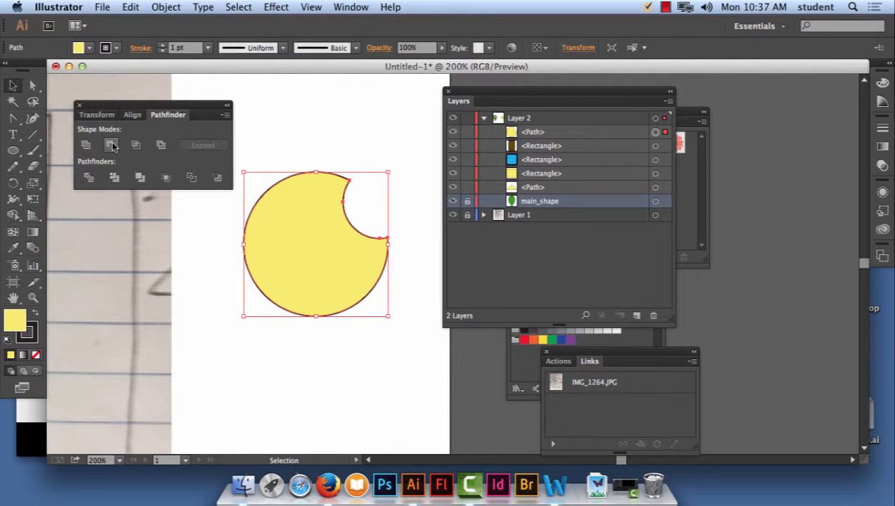
click(349, 125)
Step: Paint a curved black stem rising from the top of the bitten yellow circle with the 5 pt. Round brush
click(32, 149)
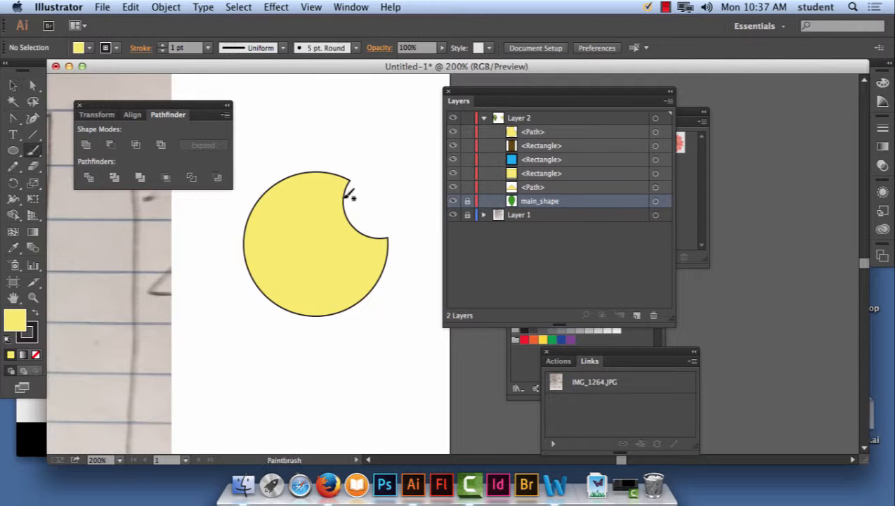
drag(319, 187, 323, 110)
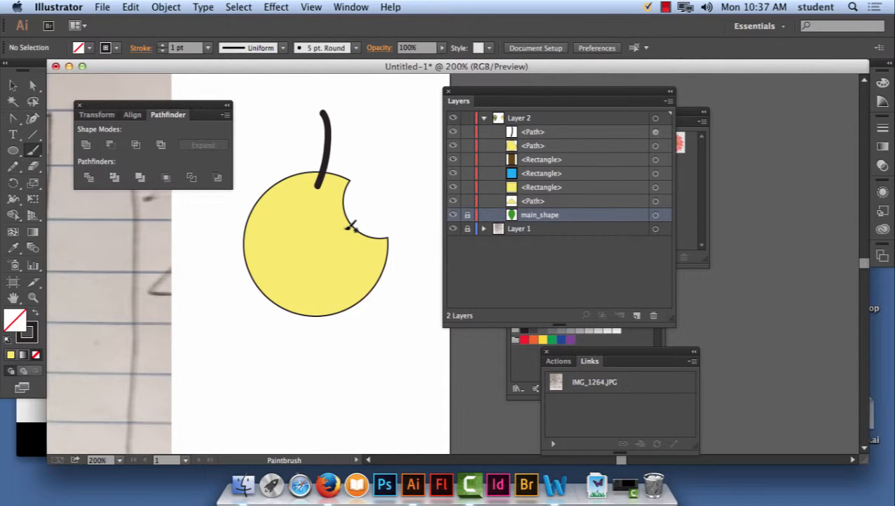
click(12, 86)
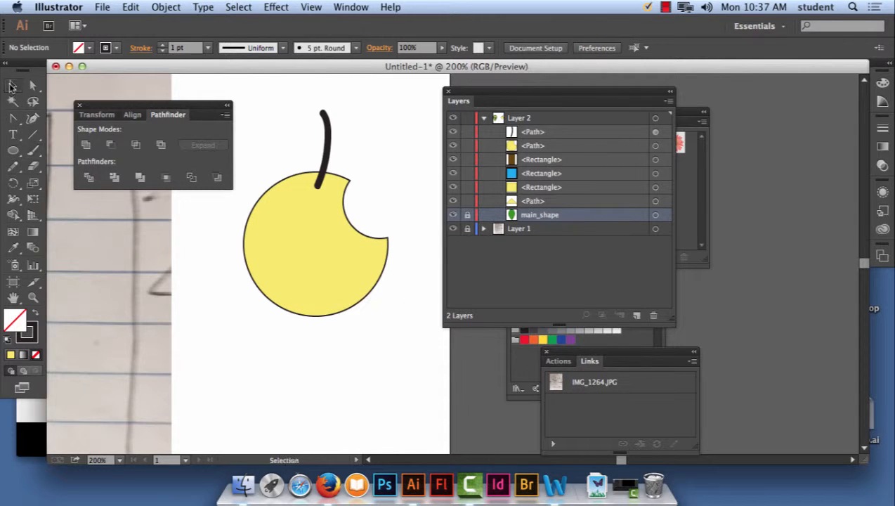
Step: Switch to Firefox and search the Noun Project for "home", removing the restriction to the Minecraft collection
click(329, 486)
scroll(416, 242, up, 3)
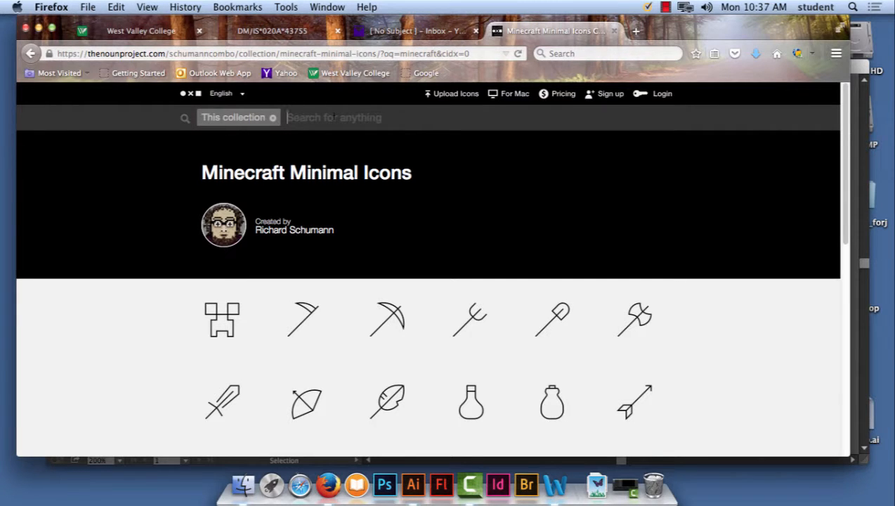
text(home)
key(Return)
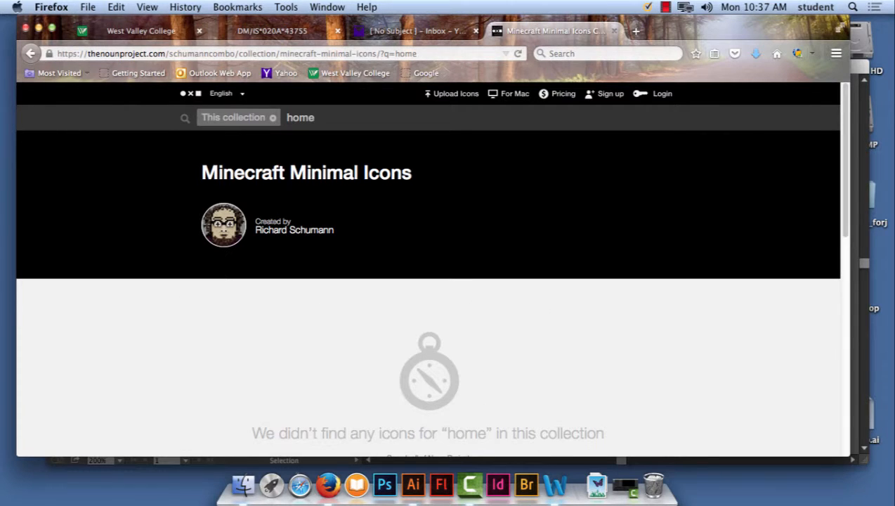
scroll(520, 378, down, 3)
scroll(522, 380, up, 3)
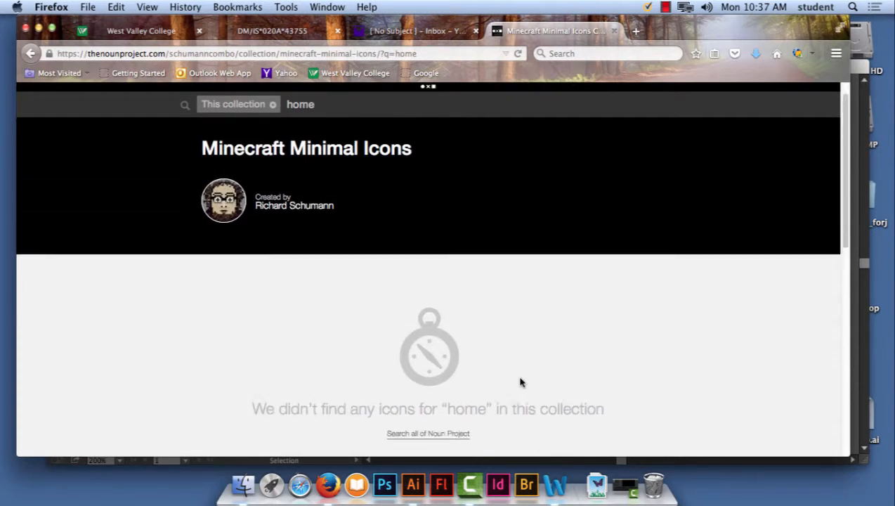
click(274, 119)
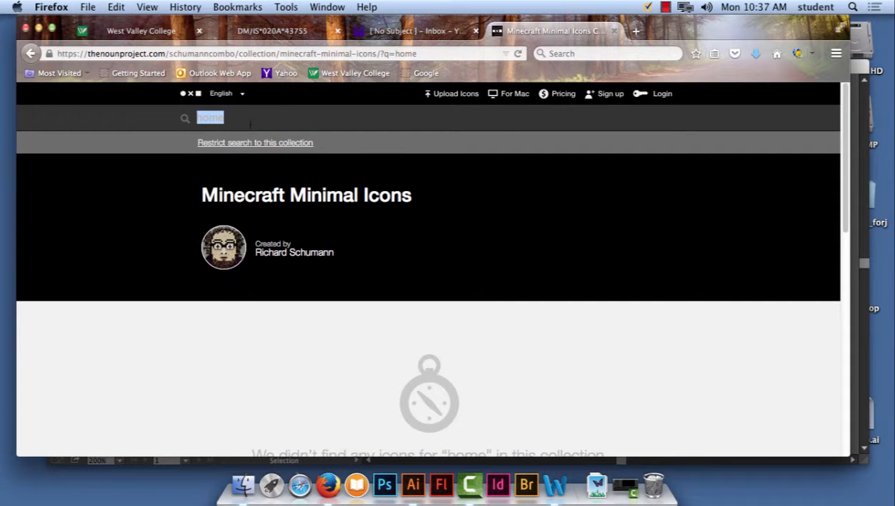
key(Return)
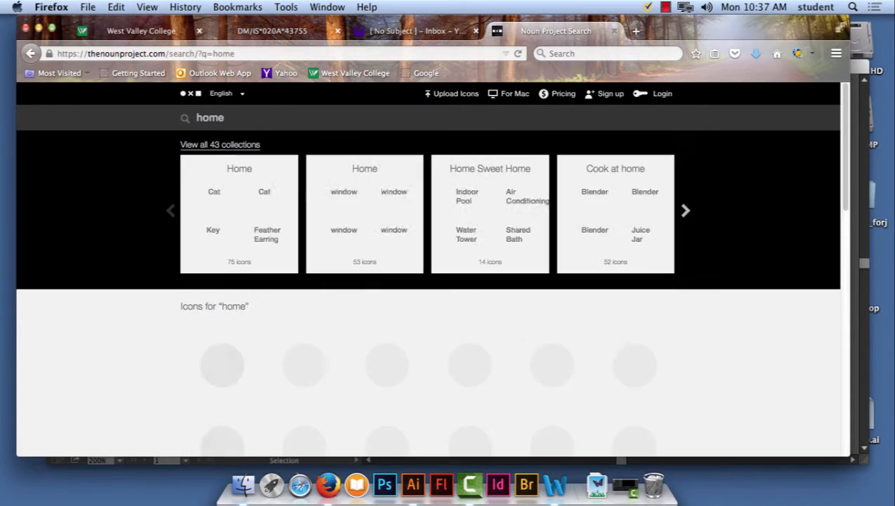
Step: Look through the home icon results and capture a screenshot of a section of the icon grid
scroll(746, 294, down, 3)
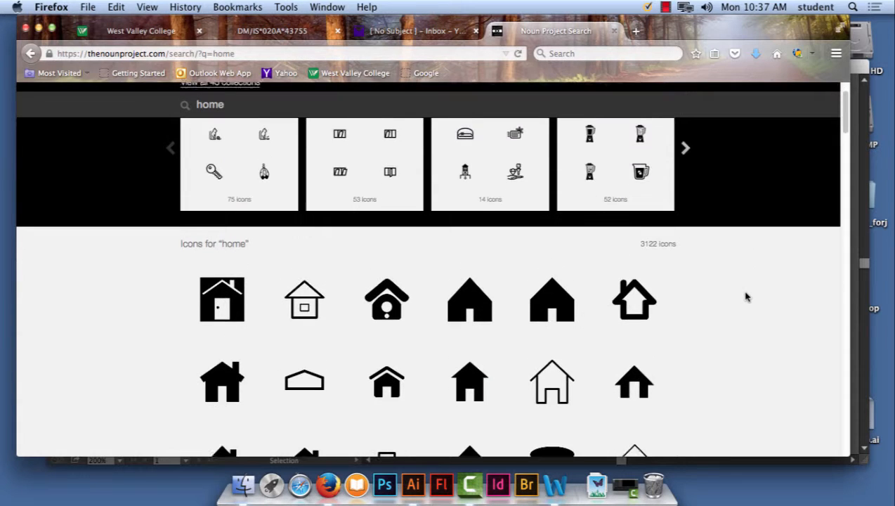
scroll(747, 297, down, 8)
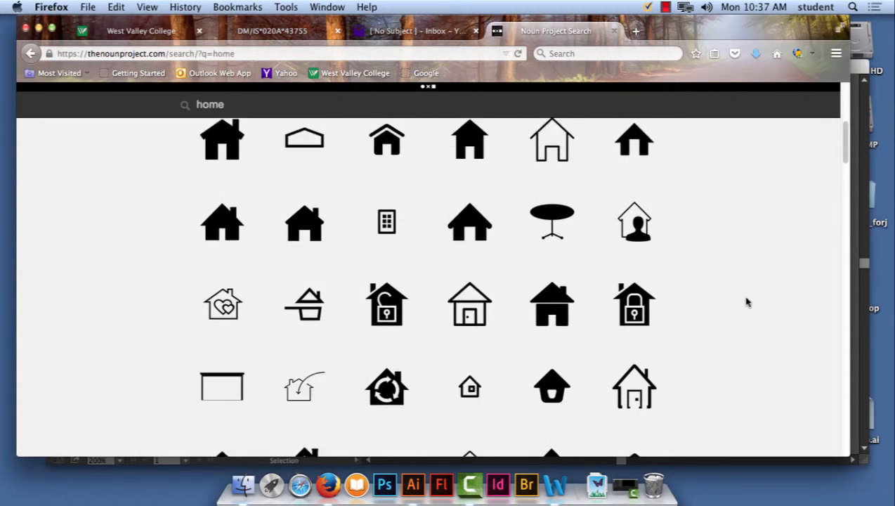
scroll(747, 302, down, 4)
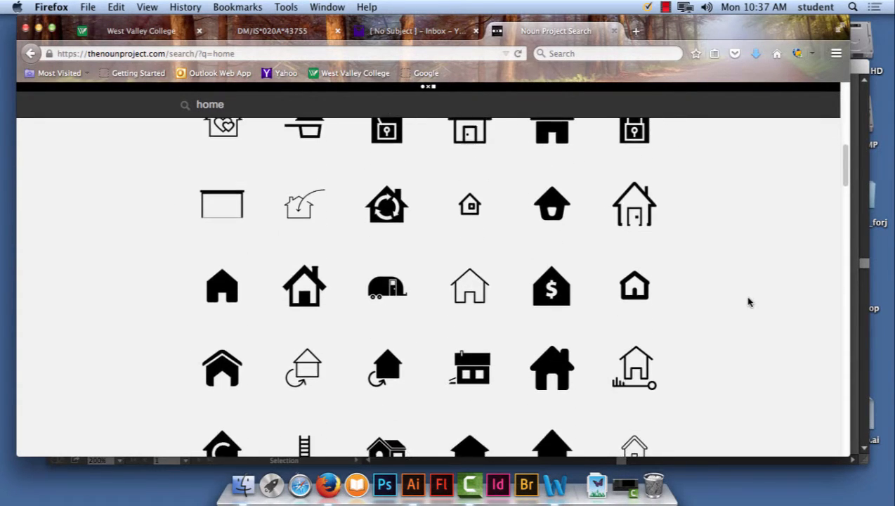
scroll(748, 303, down, 8)
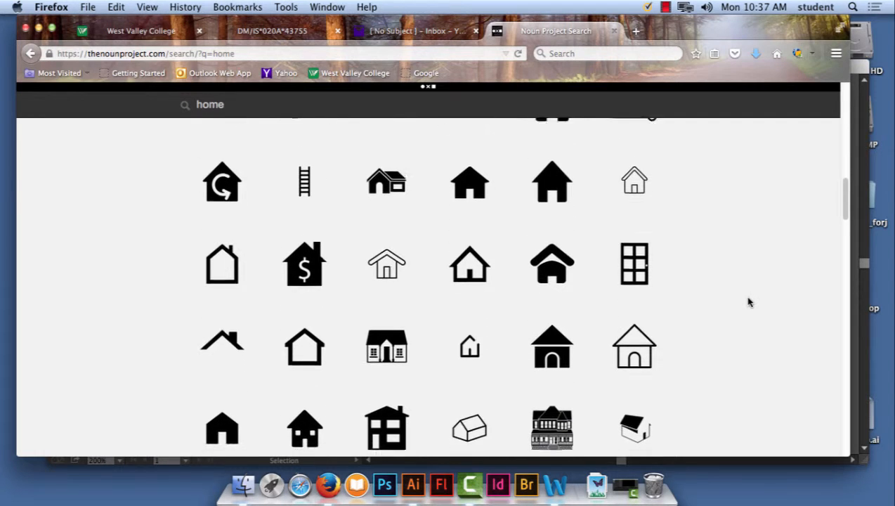
scroll(748, 300, down, 1)
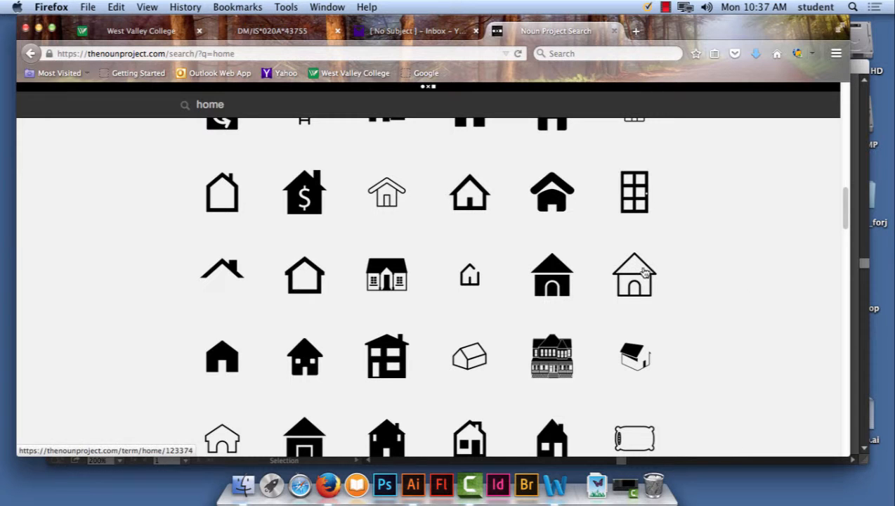
scroll(708, 267, up, 10)
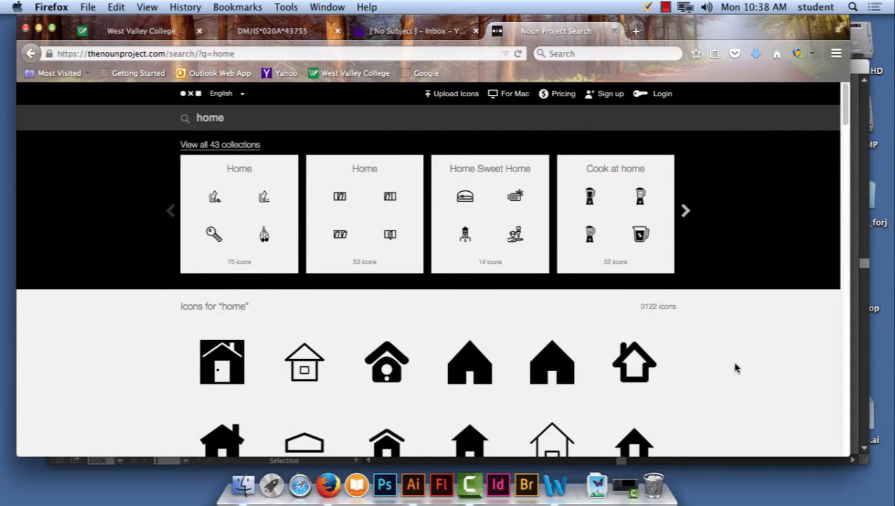
scroll(736, 368, down, 5)
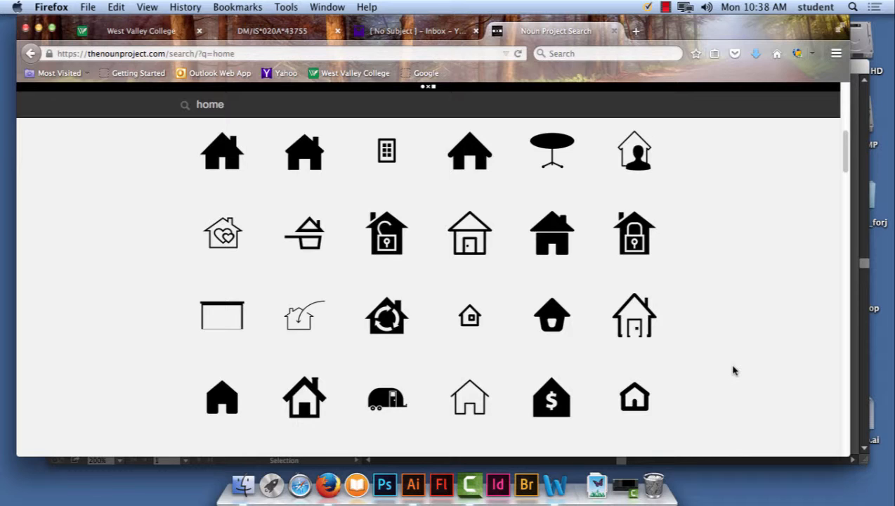
key(super+shift+4)
drag(183, 126, 689, 436)
Step: Switch to Illustrator, create a new landscape Letter document, 11 by 8.5 in, in RGB, and clear space over its artboard
click(415, 485)
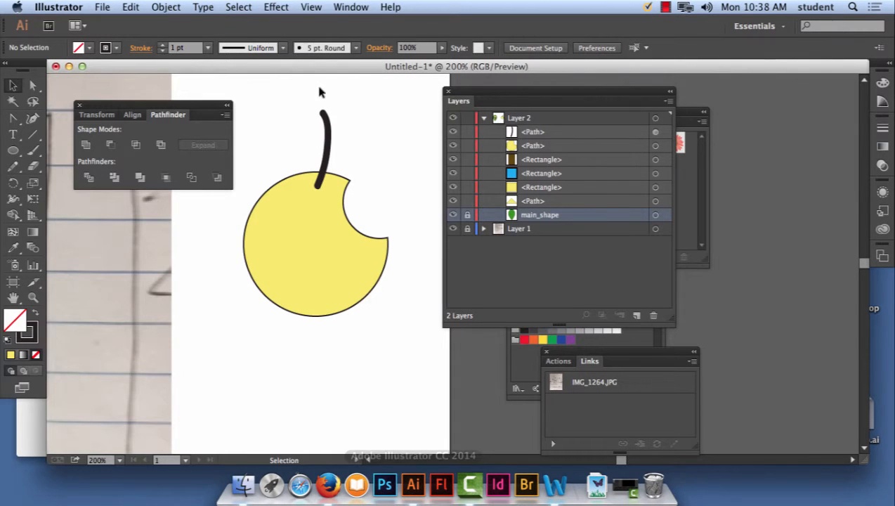
click(98, 7)
click(111, 23)
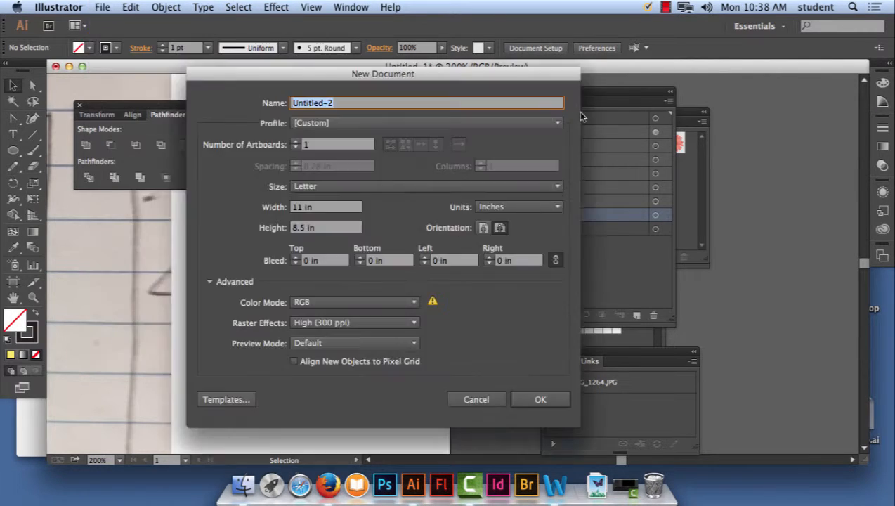
click(559, 399)
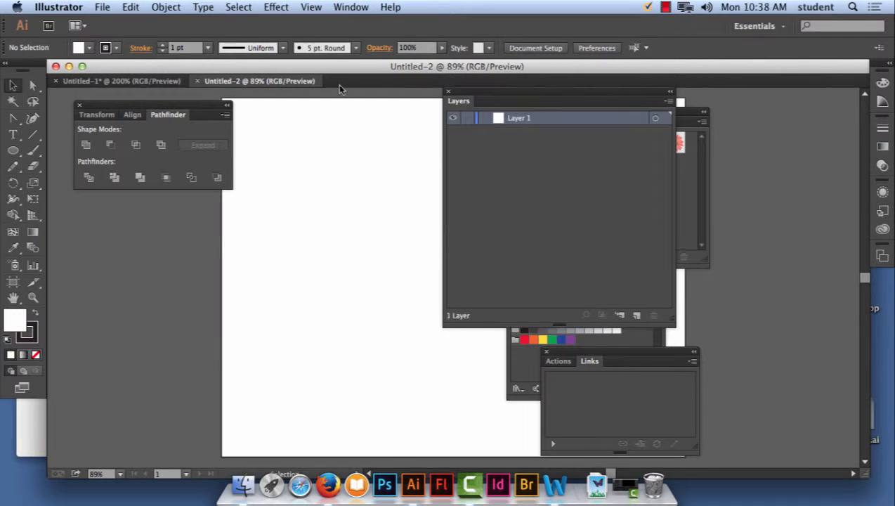
drag(517, 94, 744, 104)
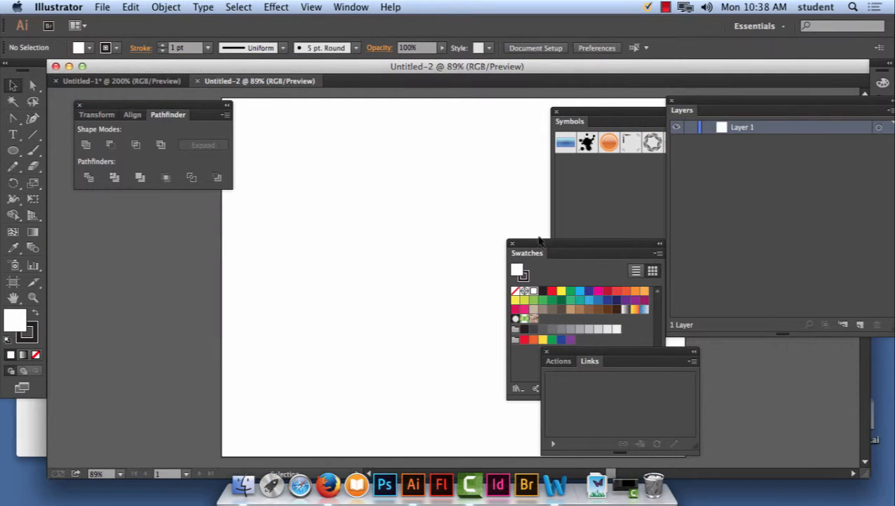
drag(539, 239, 664, 225)
Step: Place "Screen Shot 2015-09-21 at 10.38.10 AM" from the Desktop as a linked image across most of the artboard
click(103, 7)
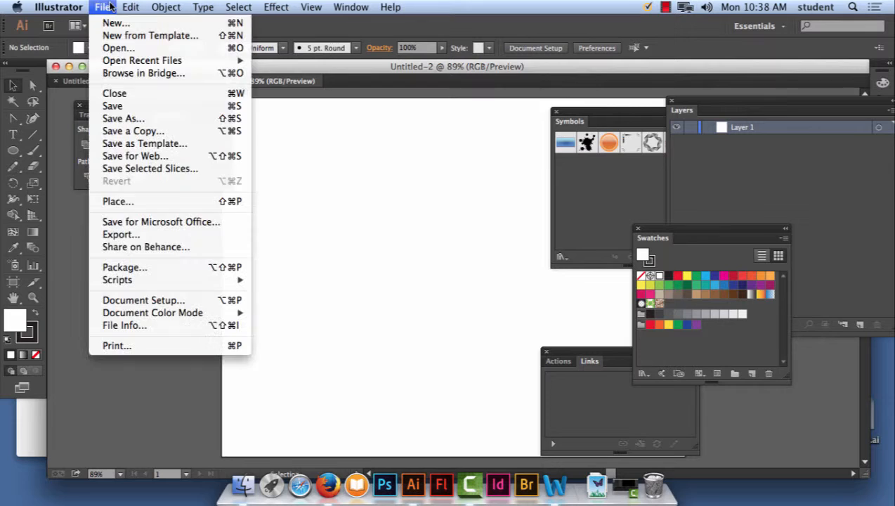
click(116, 201)
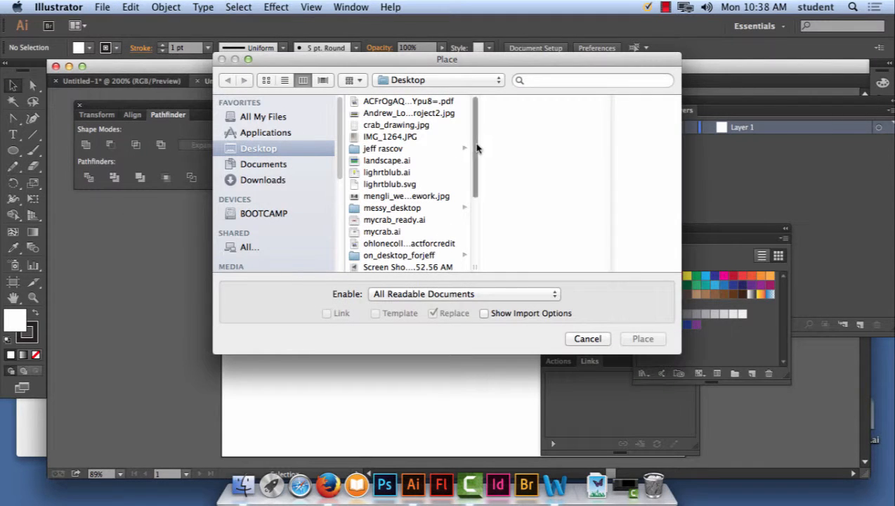
drag(477, 146, 629, 257)
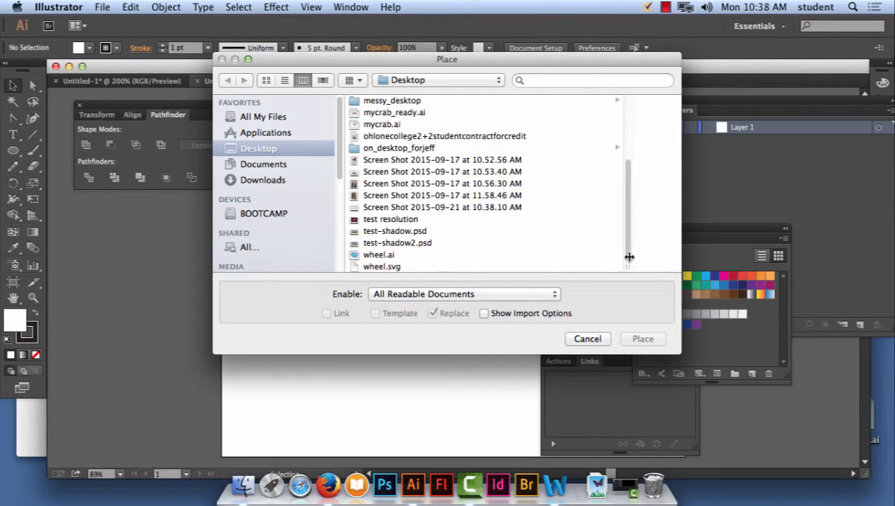
click(424, 206)
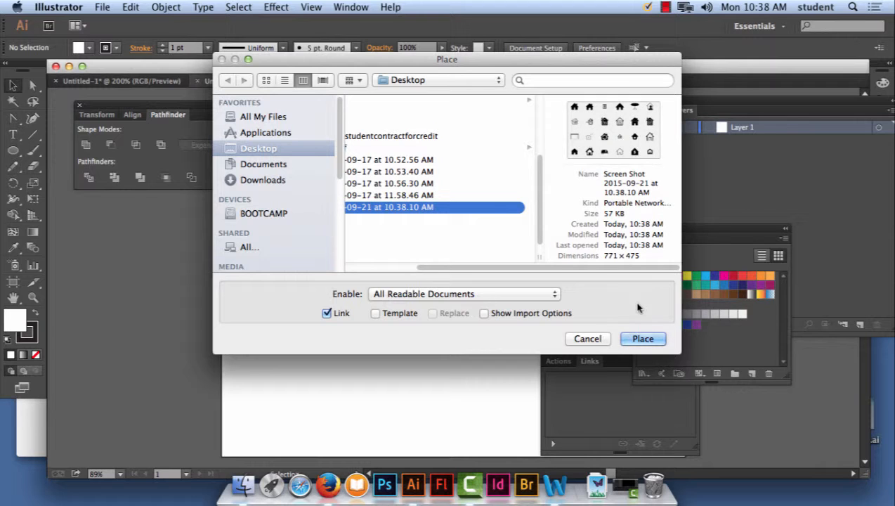
click(641, 338)
drag(260, 132, 634, 436)
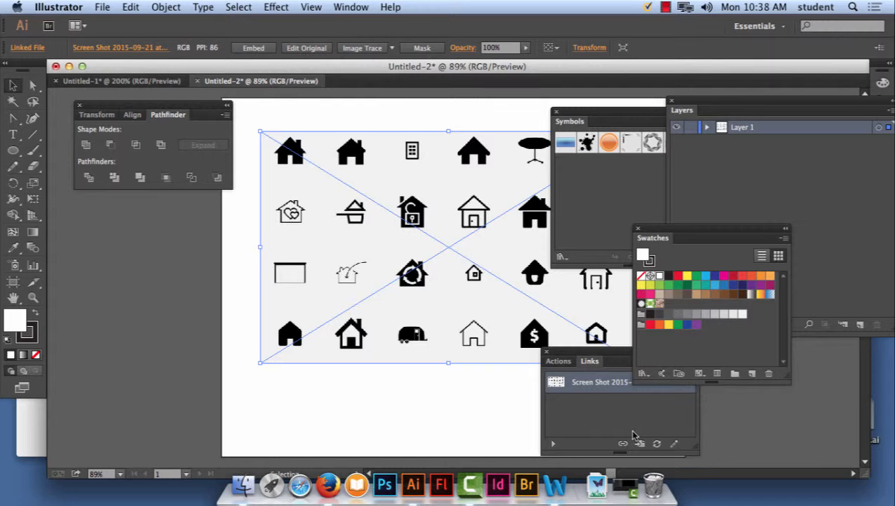
Step: Examine the home icons in the placed screenshot up close, focusing on the bottom row
scroll(358, 294, right, 5)
scroll(358, 293, up, 2)
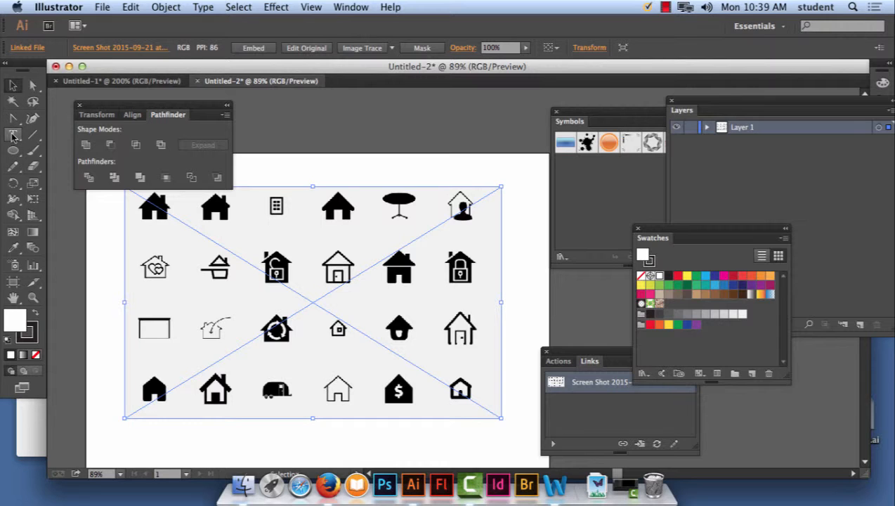
drag(12, 151, 87, 174)
scroll(370, 274, down, 5)
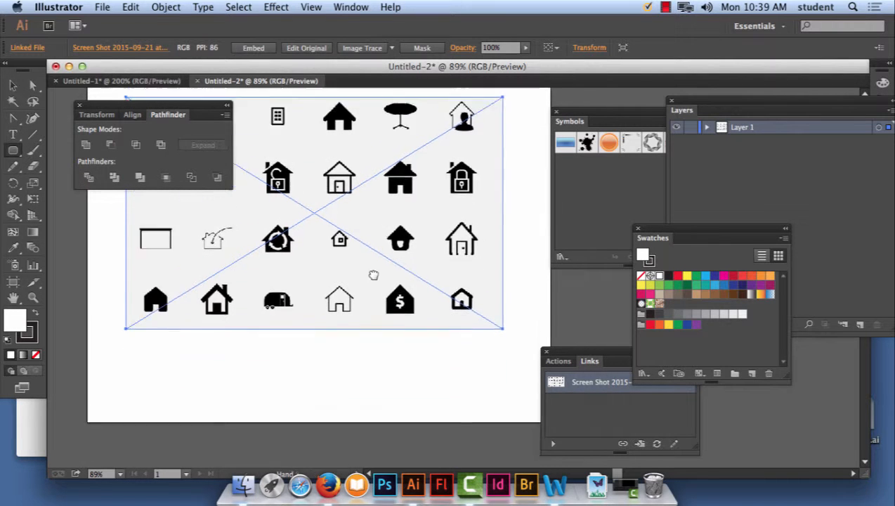
scroll(413, 279, up, 5)
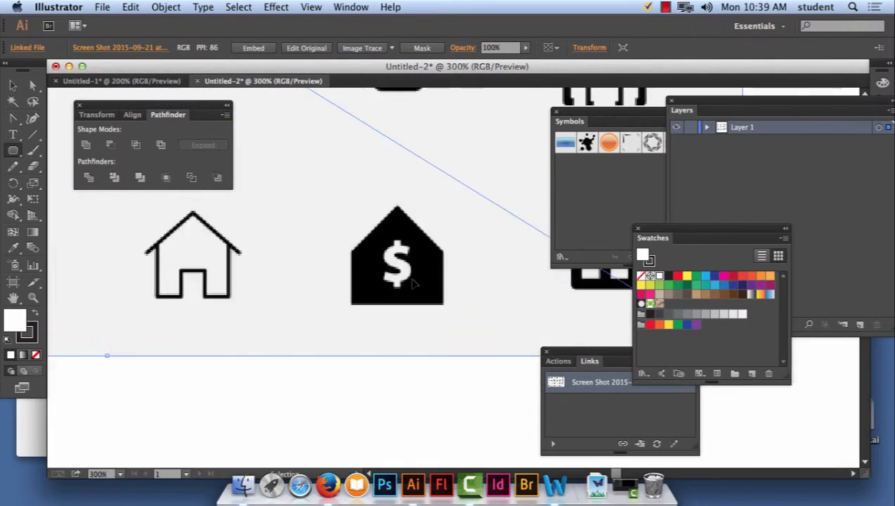
scroll(415, 281, down, 2)
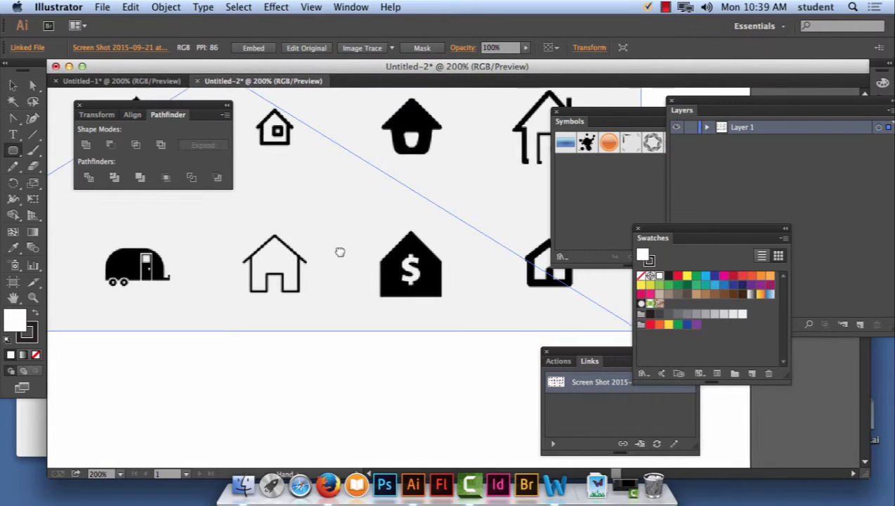
scroll(340, 252, left, 5)
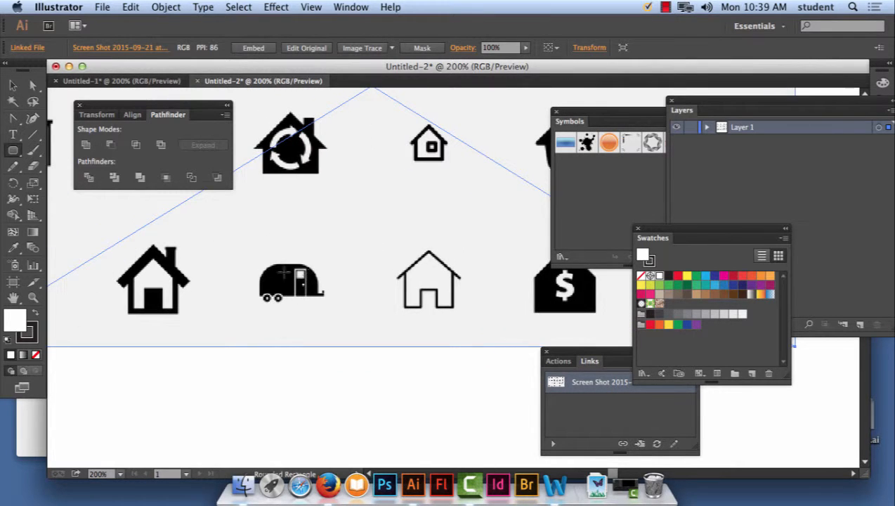
drag(239, 282, 397, 285)
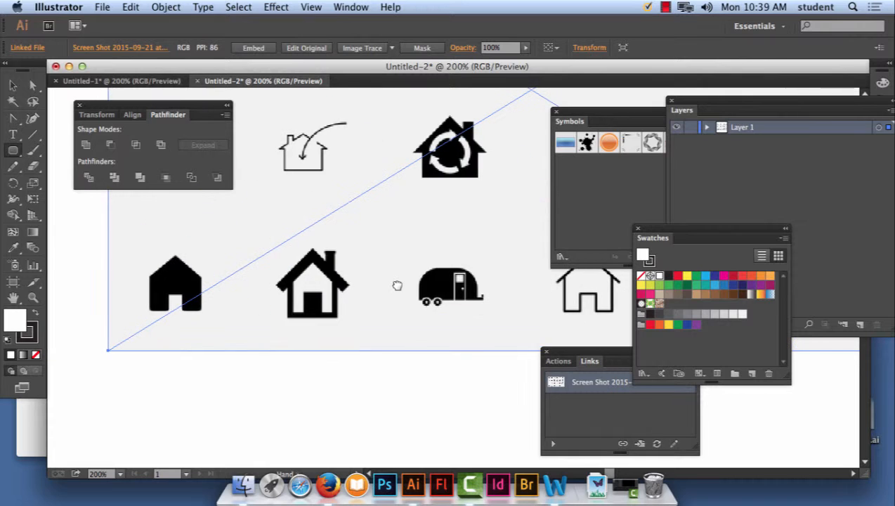
Step: Draw rectangles over the body and the door of the chimney house icon in the bottom row
click(12, 152)
click(78, 150)
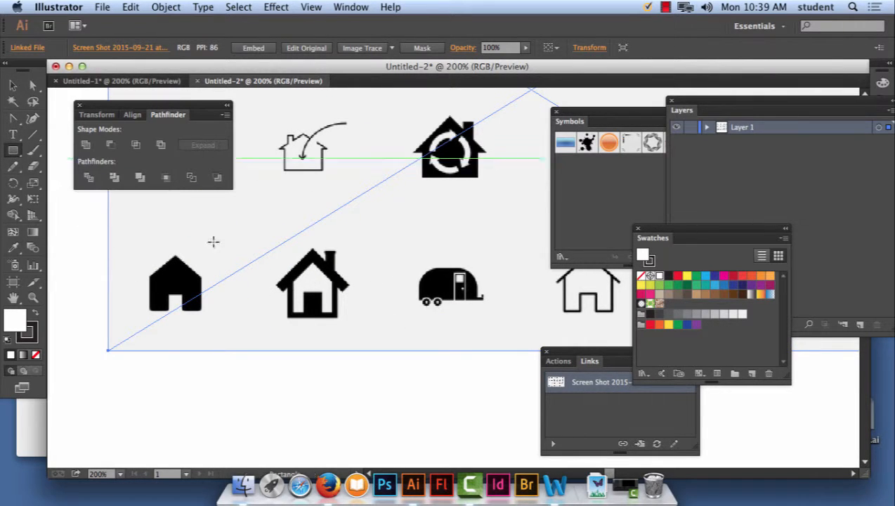
drag(289, 276, 319, 318)
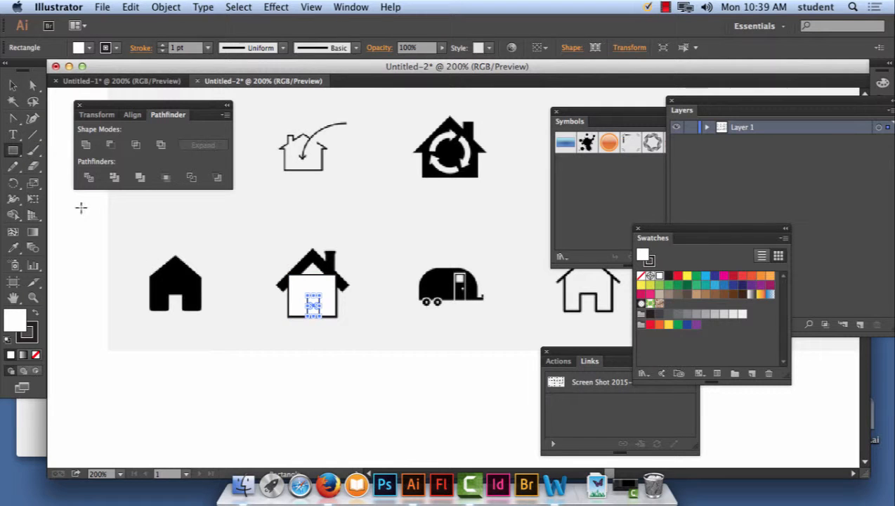
Step: Draw a triangle with the Polygon tool above the body rectangle as the house's roof
drag(12, 149, 117, 196)
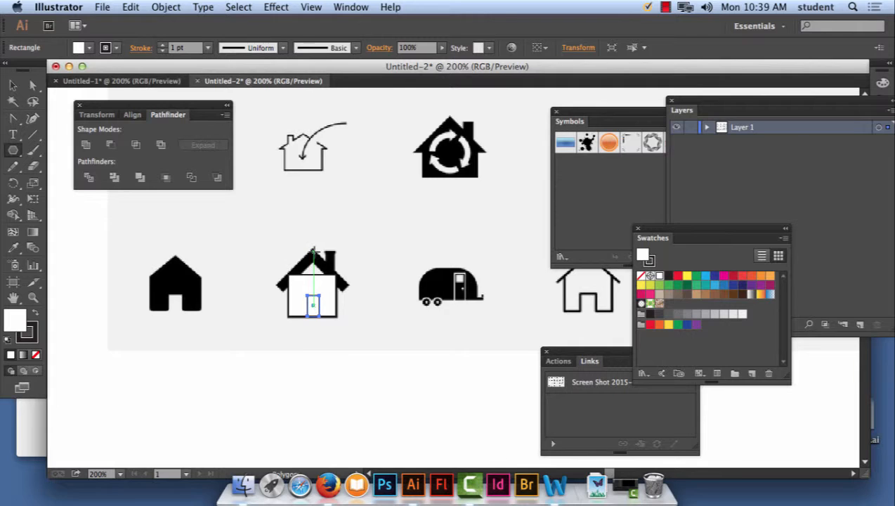
click(314, 250)
click(481, 273)
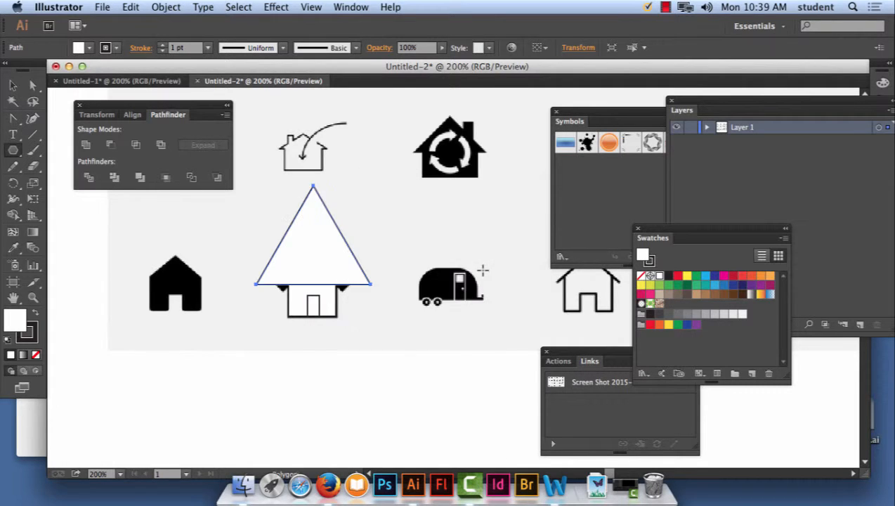
Step: Reshape the triangle's corner points into a lower roof shape and move it onto the top of the house body
click(32, 85)
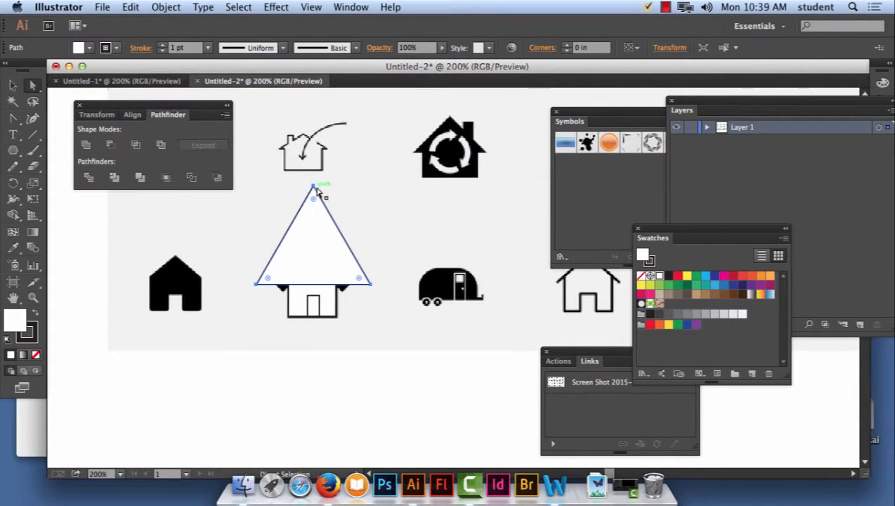
drag(314, 187, 414, 240)
click(455, 204)
drag(463, 291, 438, 286)
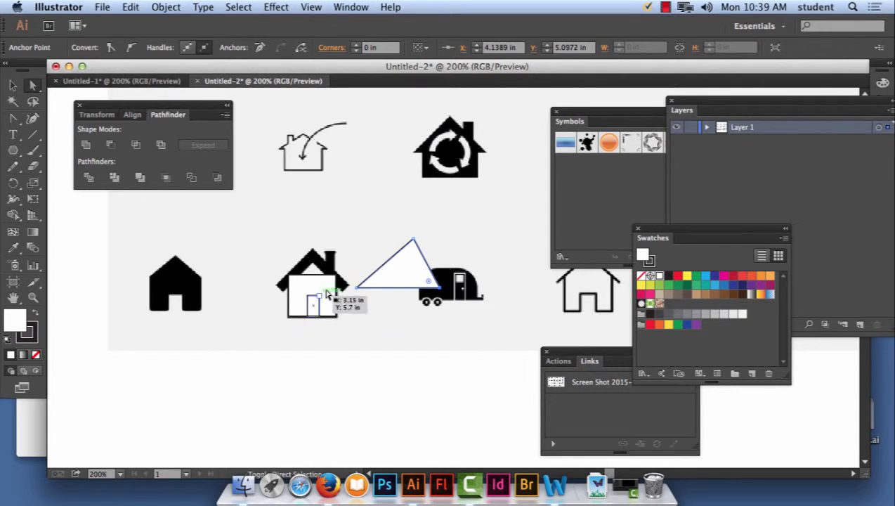
mouse_move(357, 291)
mouse_down()
mouse_move(387, 297)
mouse_move(367, 293)
mouse_move(373, 288)
mouse_up()
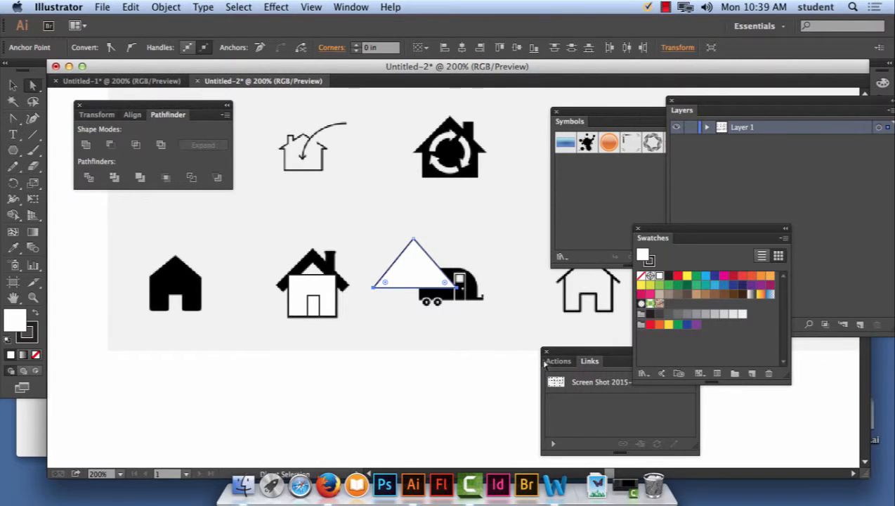
click(458, 288)
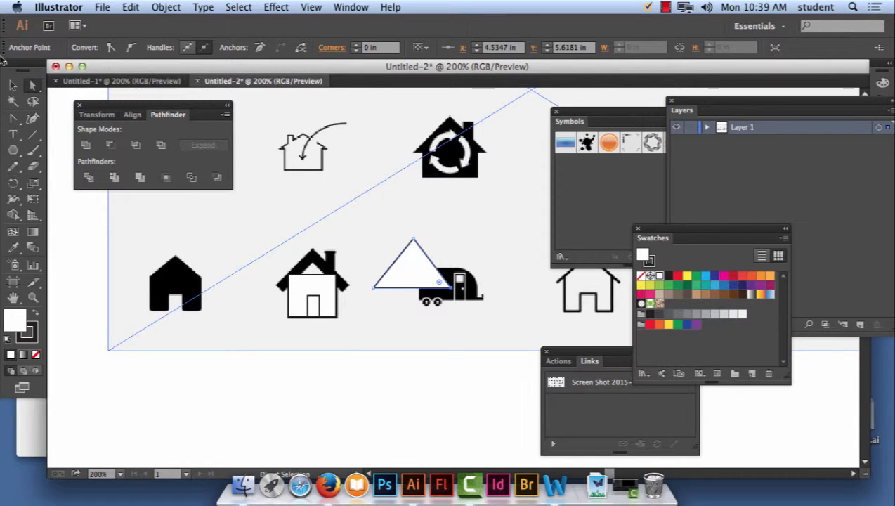
click(13, 84)
drag(422, 269, 323, 270)
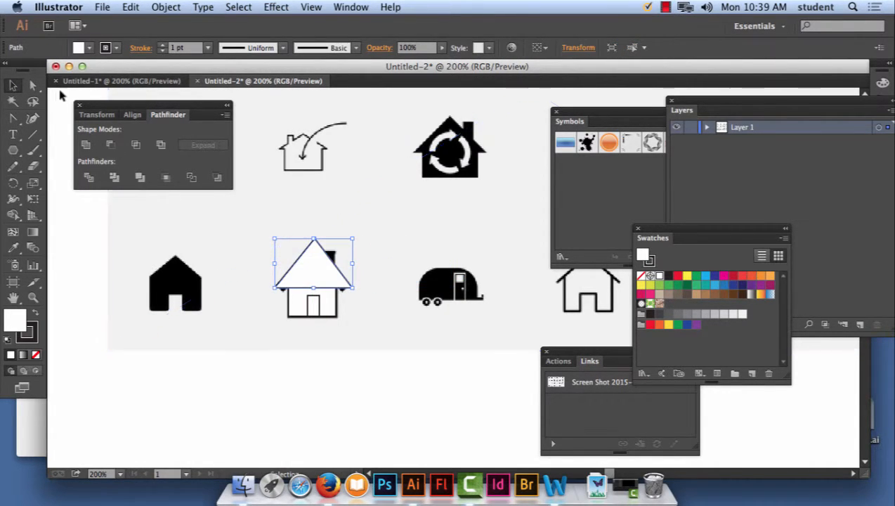
Step: Draw a small upright rectangle over the roof's right slope as the chimney
click(14, 150)
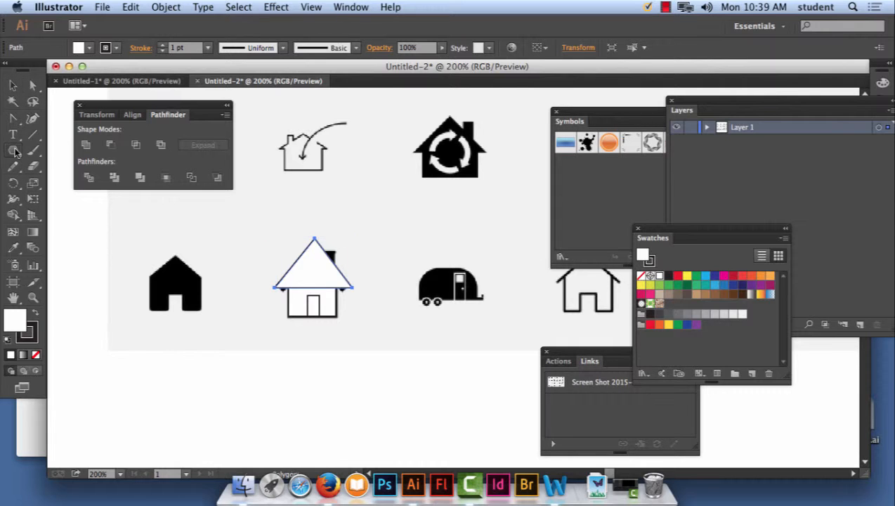
drag(16, 152, 42, 150)
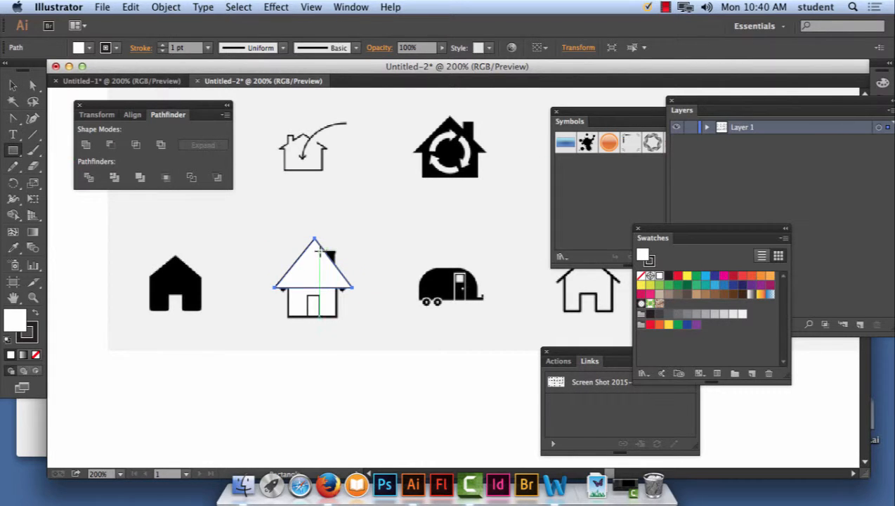
drag(322, 247, 337, 271)
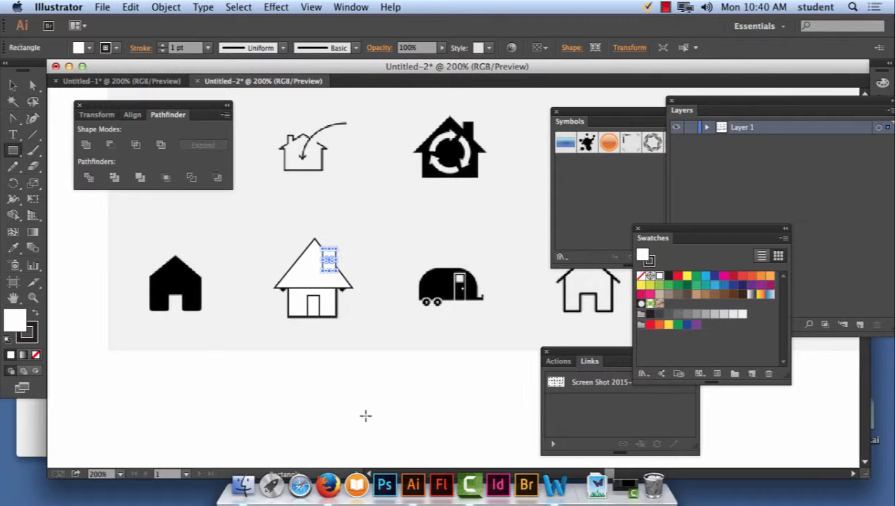
Step: Try to unite the roof, chimney and body into one shape with Pathfinder
click(12, 85)
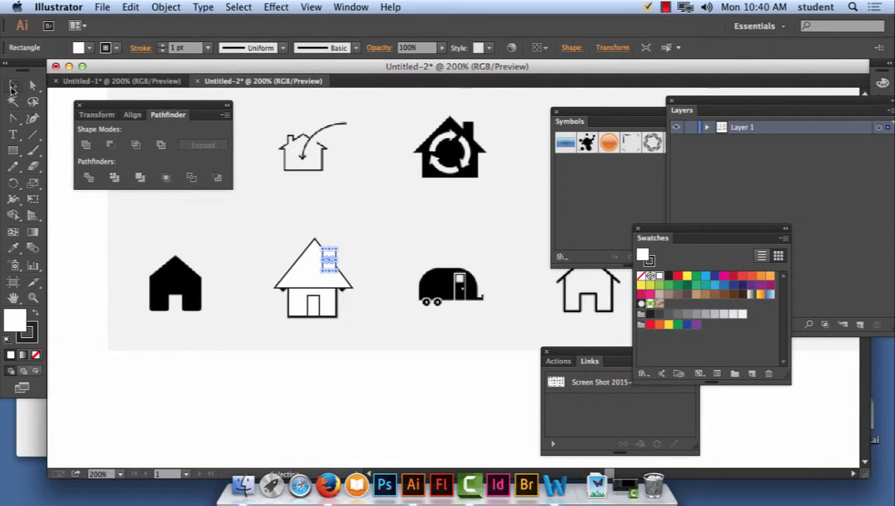
click(327, 371)
click(311, 273)
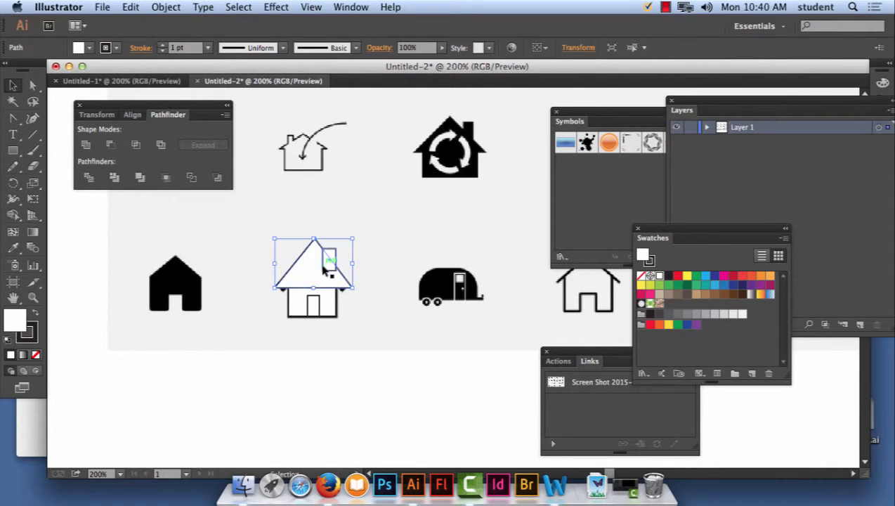
shift+click(329, 264)
shift+click(329, 292)
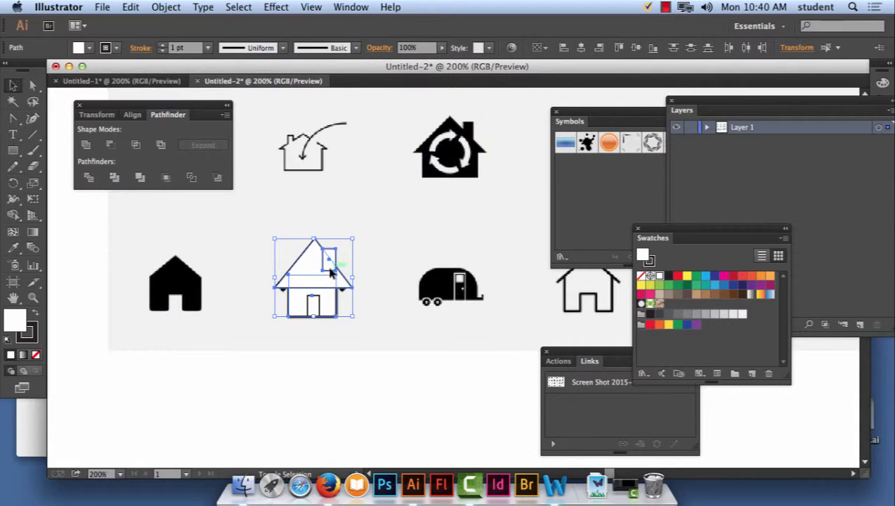
click(85, 145)
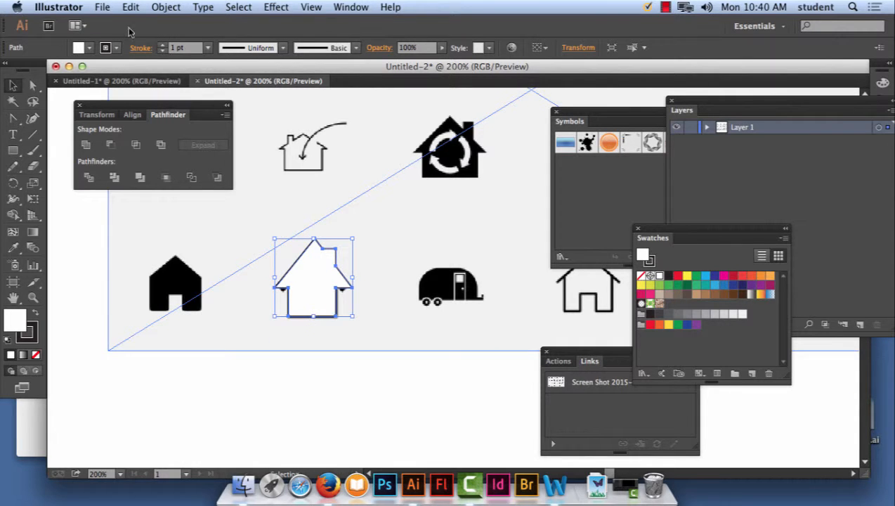
Step: Undo the last unite and clear the selection
click(130, 7)
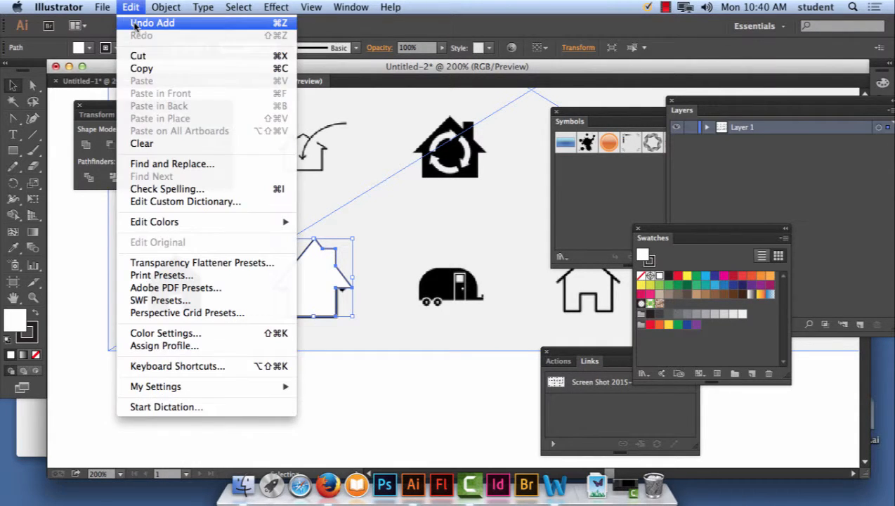
click(137, 21)
click(351, 404)
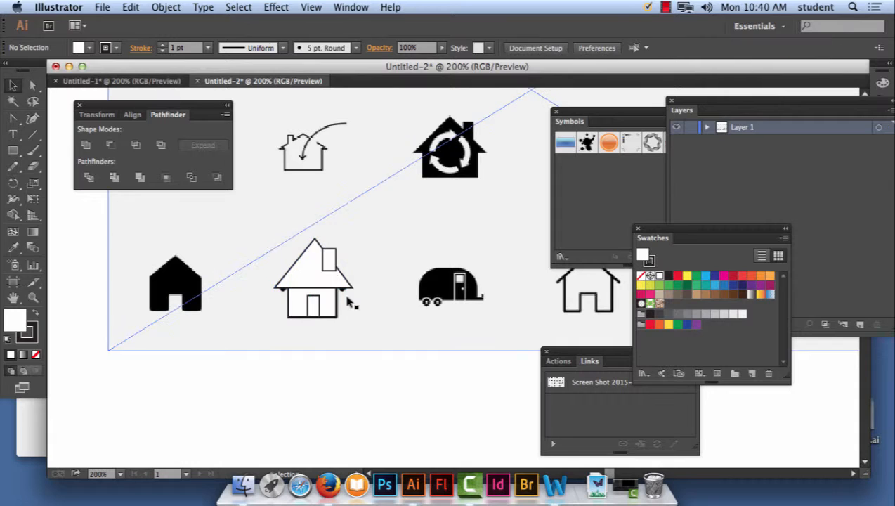
Step: Shift the chimney slightly outward on the roof's right slope, and unite the roof, chimney and body into one shape
drag(334, 254, 344, 255)
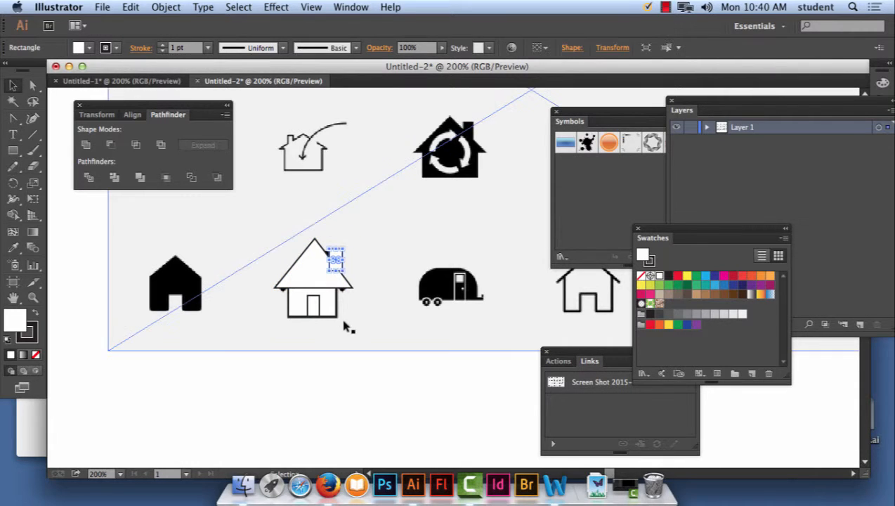
click(380, 364)
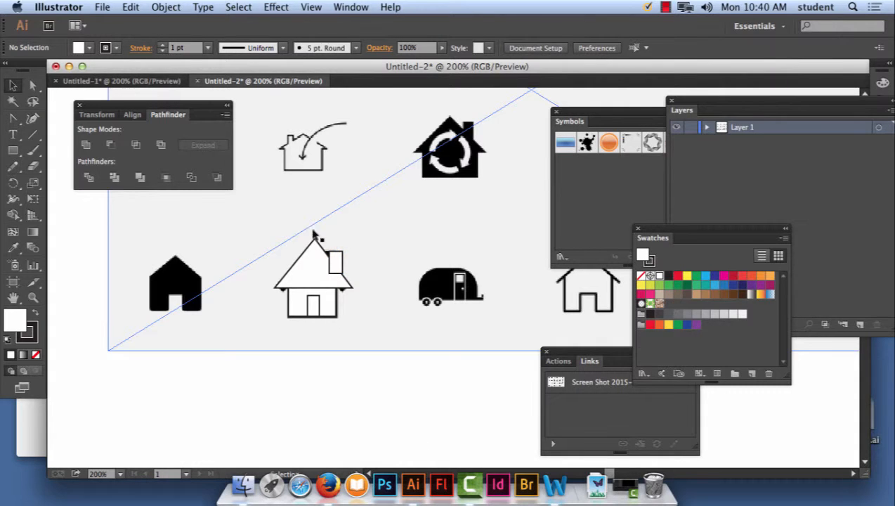
click(340, 266)
shift+click(341, 265)
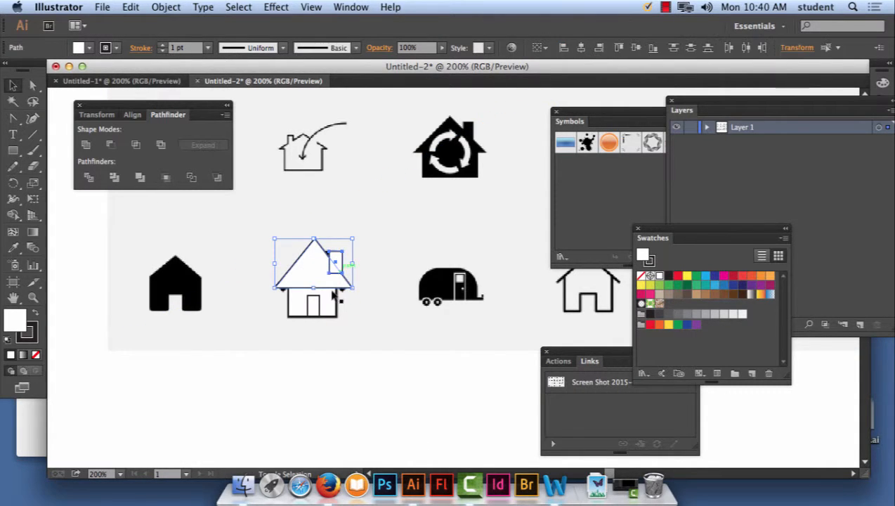
shift+click(333, 296)
click(89, 145)
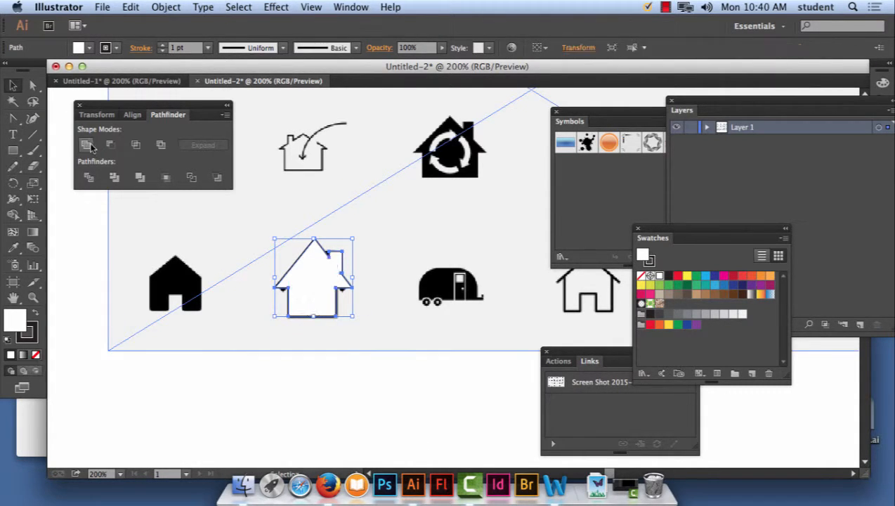
click(372, 396)
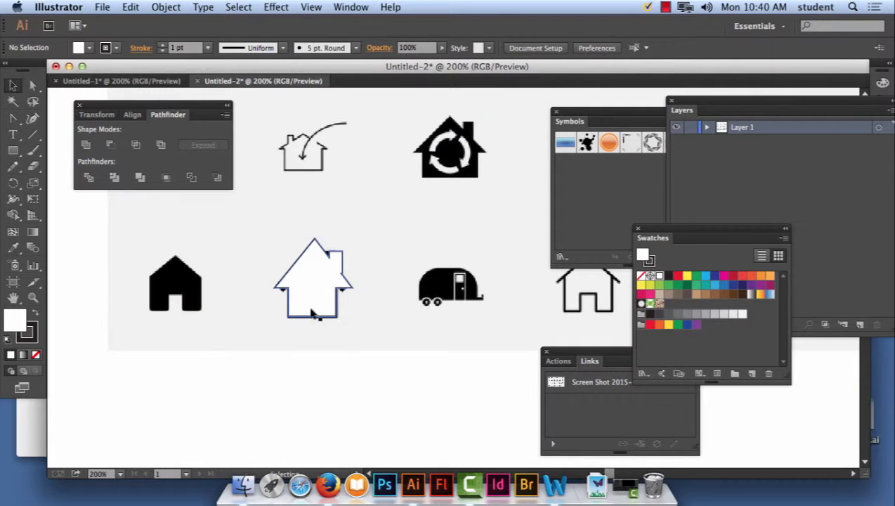
Step: Move the united house and the door rectangle off the traced icon and set them apart from each other
click(319, 314)
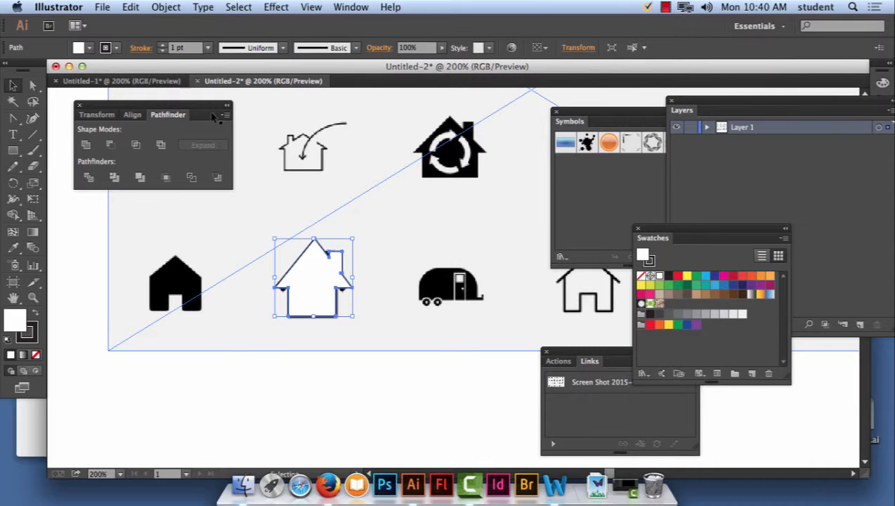
drag(317, 309, 386, 301)
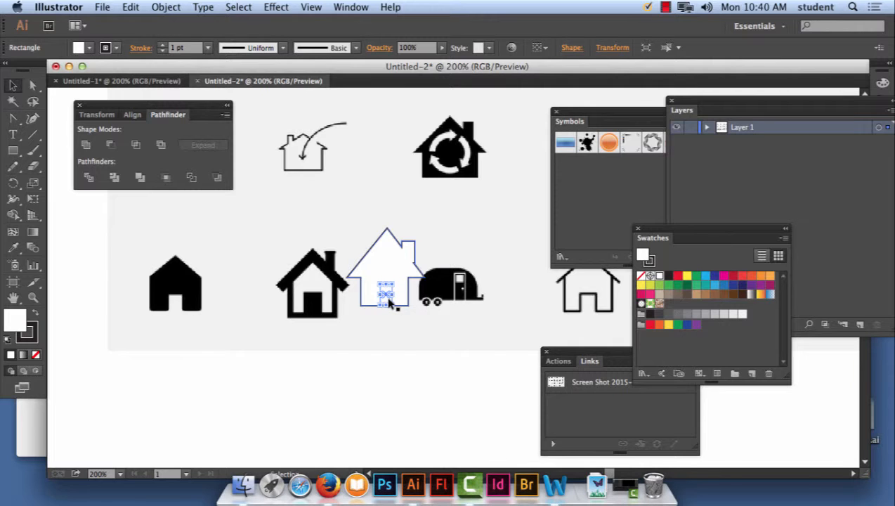
click(404, 389)
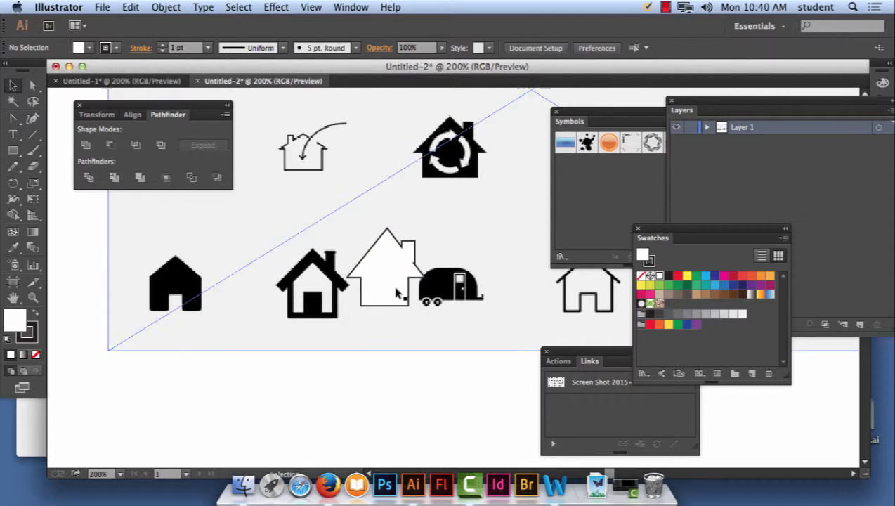
drag(391, 264, 268, 264)
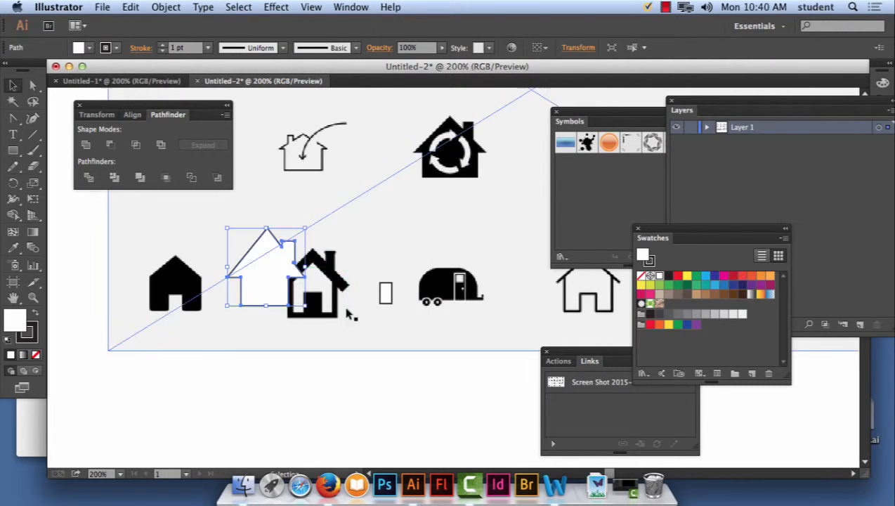
Step: Bring the small door rectangle to the front of the stacking order
click(385, 293)
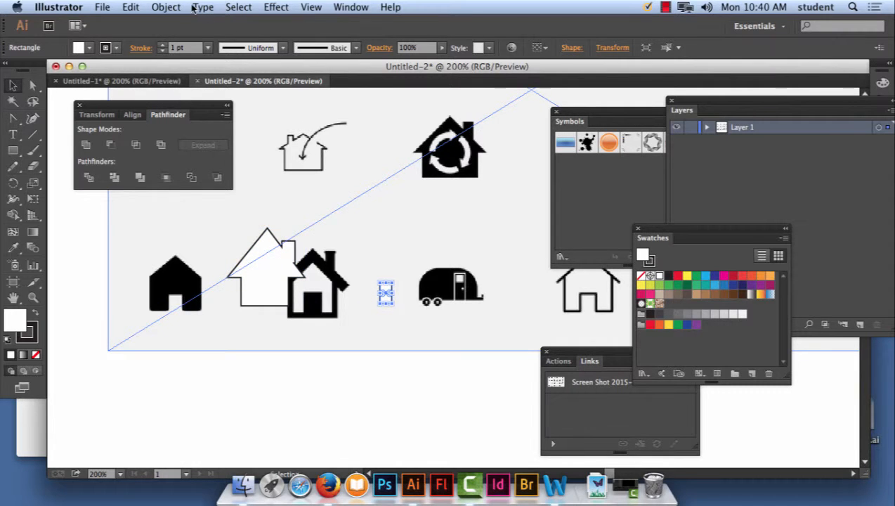
click(166, 7)
mouse_move(176, 35)
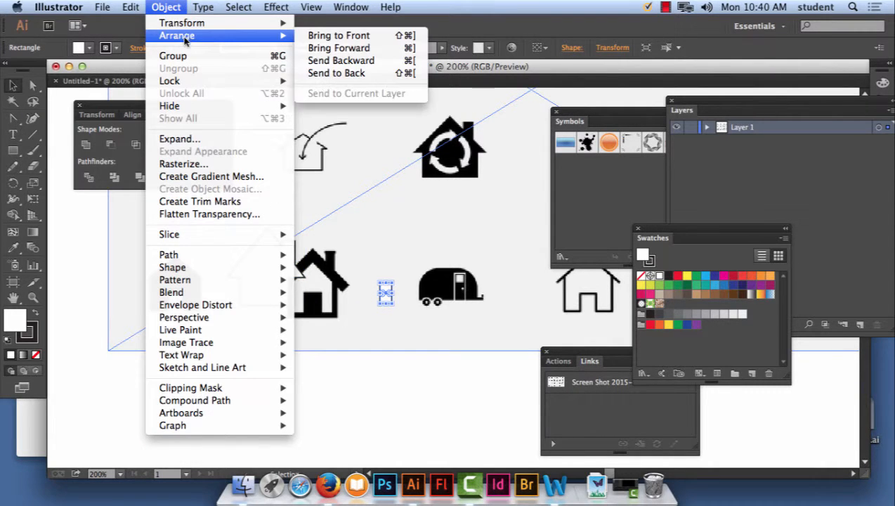
click(342, 37)
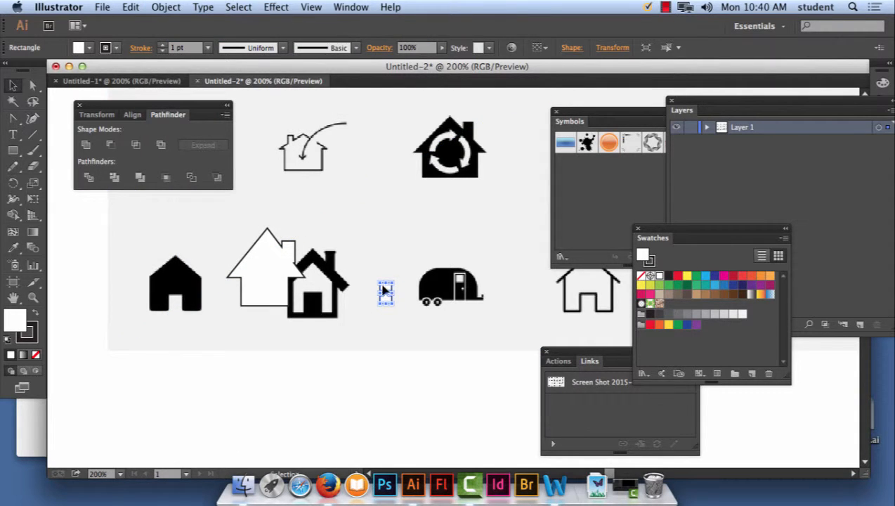
drag(383, 286, 257, 299)
click(131, 7)
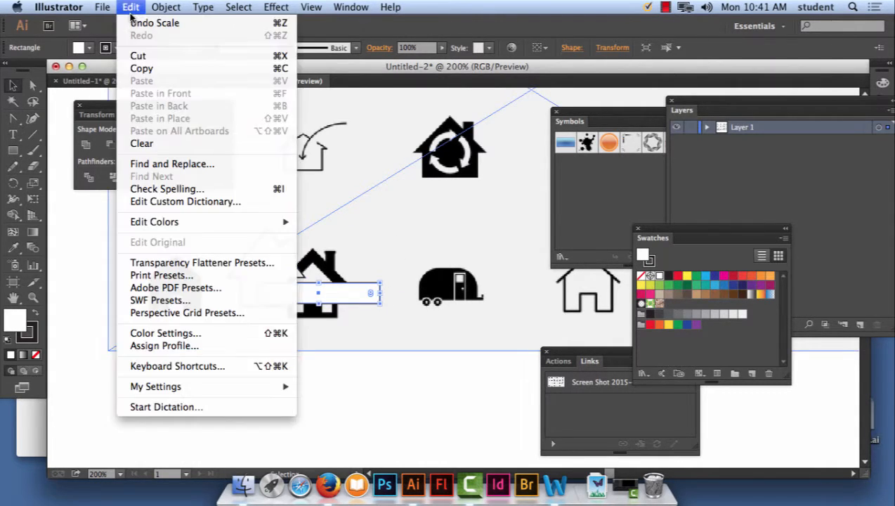
click(149, 22)
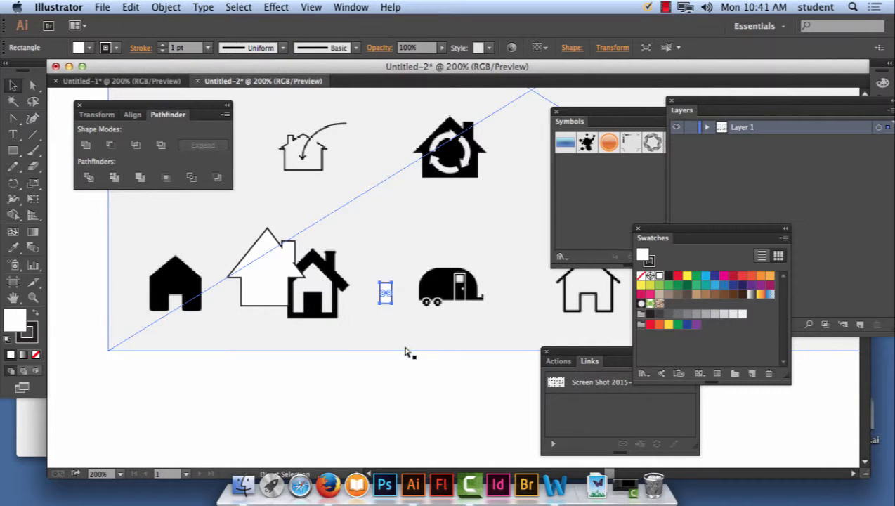
key(super+equal)
drag(281, 278, 452, 256)
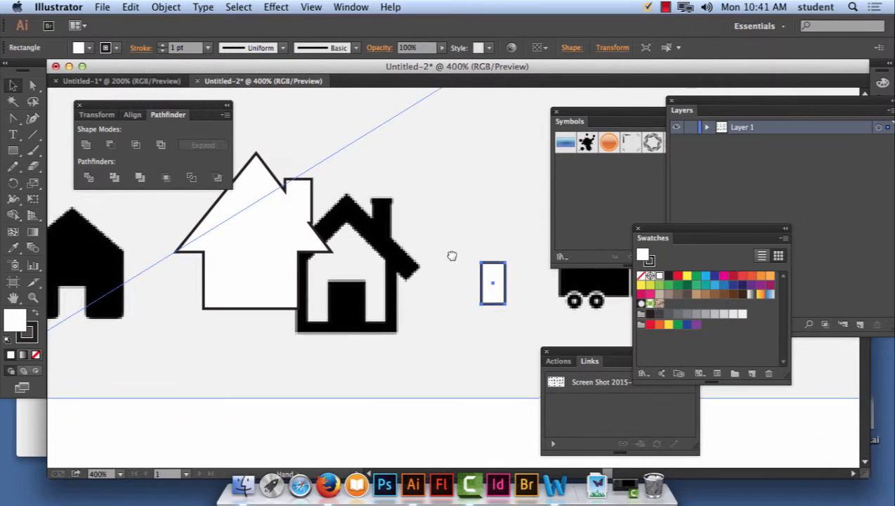
drag(500, 296, 267, 299)
click(122, 6)
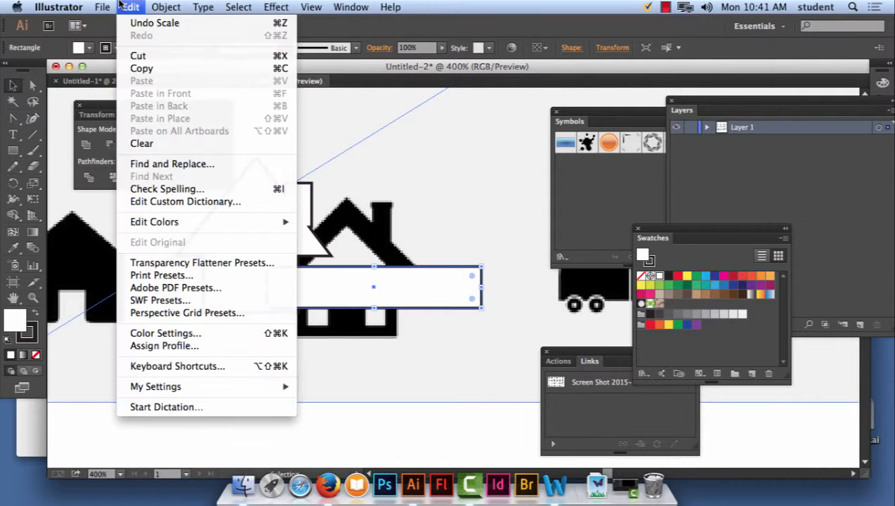
click(135, 32)
click(137, 7)
click(130, 27)
click(131, 7)
click(137, 34)
click(132, 7)
click(151, 23)
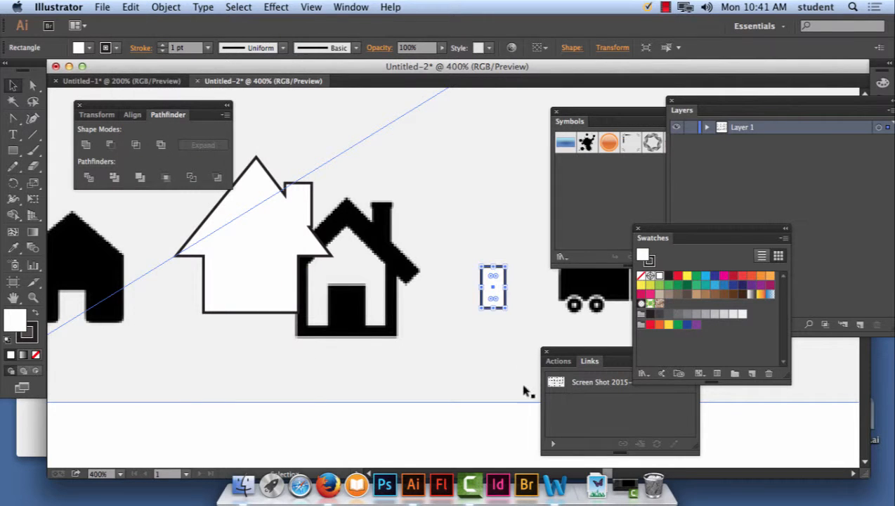
drag(500, 284, 332, 285)
click(133, 7)
click(151, 24)
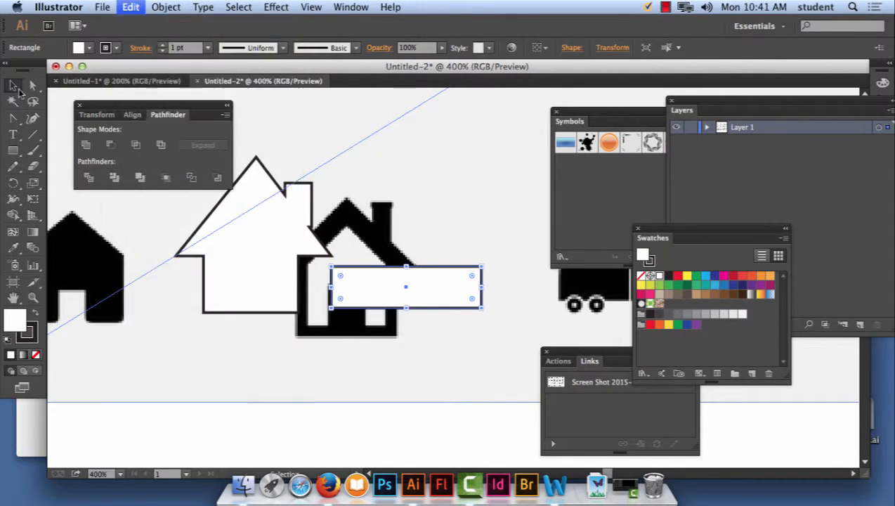
Step: Move the door rectangle onto the bottom centre of the house and subtract it from the house with Minus Front
click(491, 431)
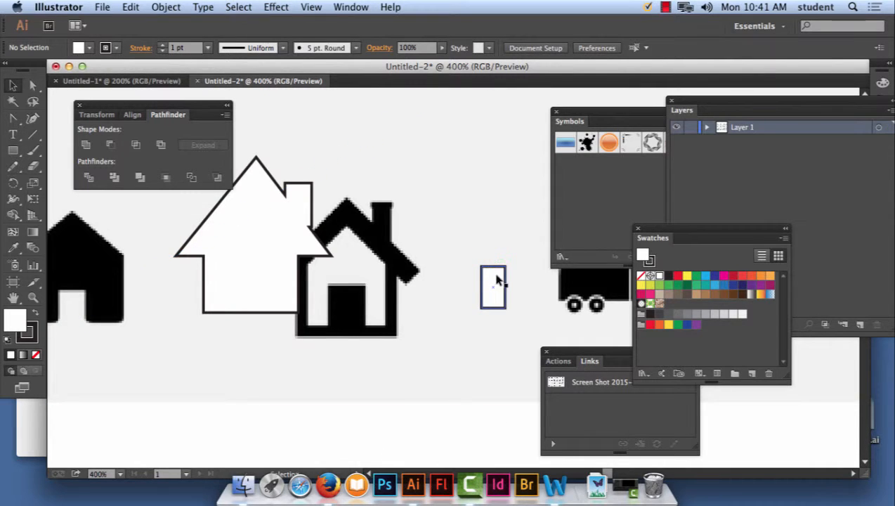
drag(497, 284, 261, 289)
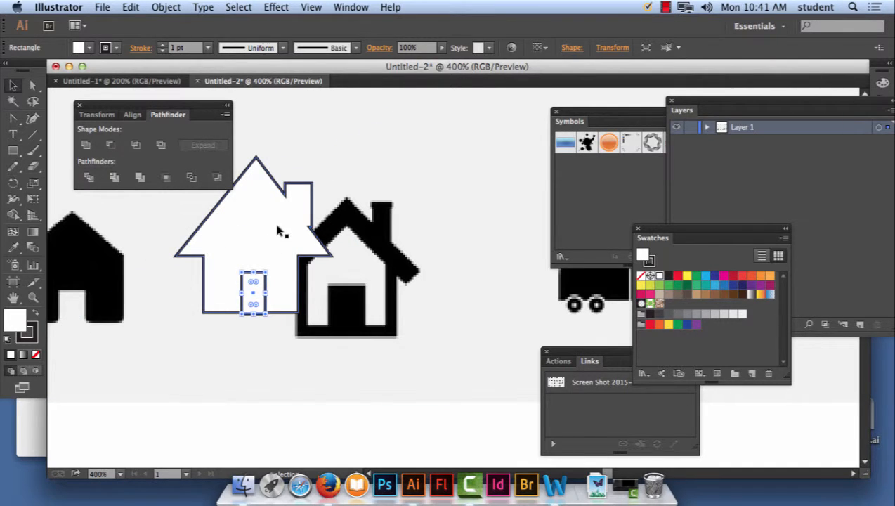
shift+click(274, 222)
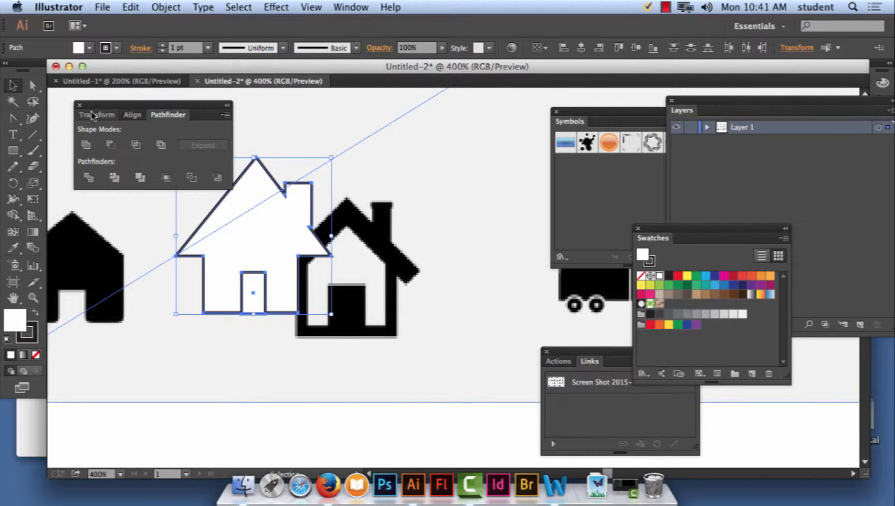
click(112, 144)
click(316, 366)
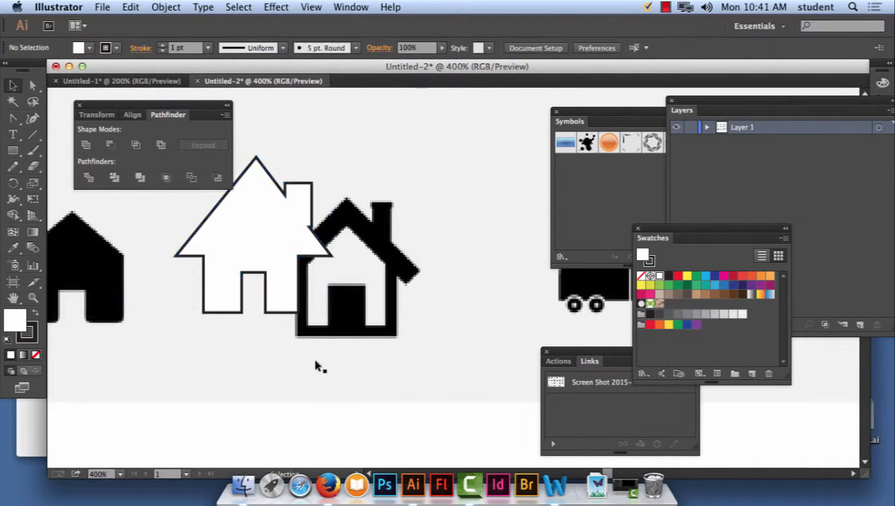
Step: Fill the house with the brown C=40 M=65 Y=90 K=35 swatch and move it to the blank area below the icon sheet
click(276, 248)
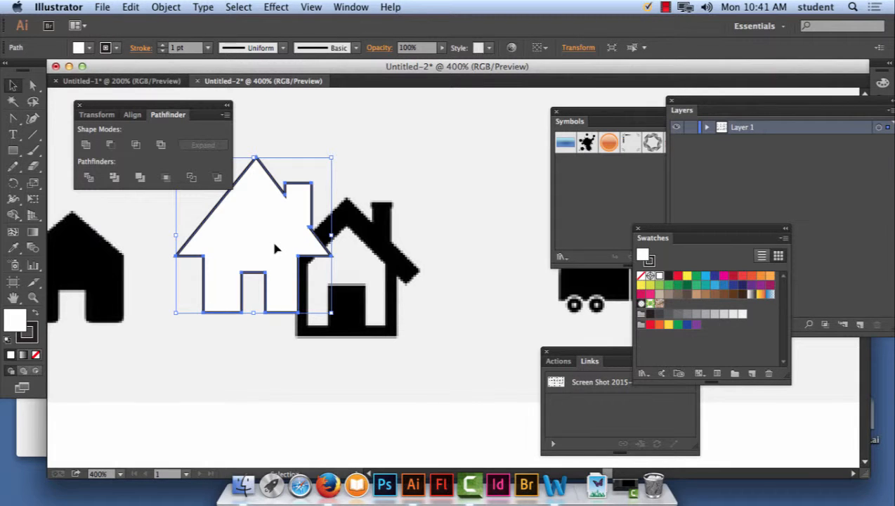
click(724, 295)
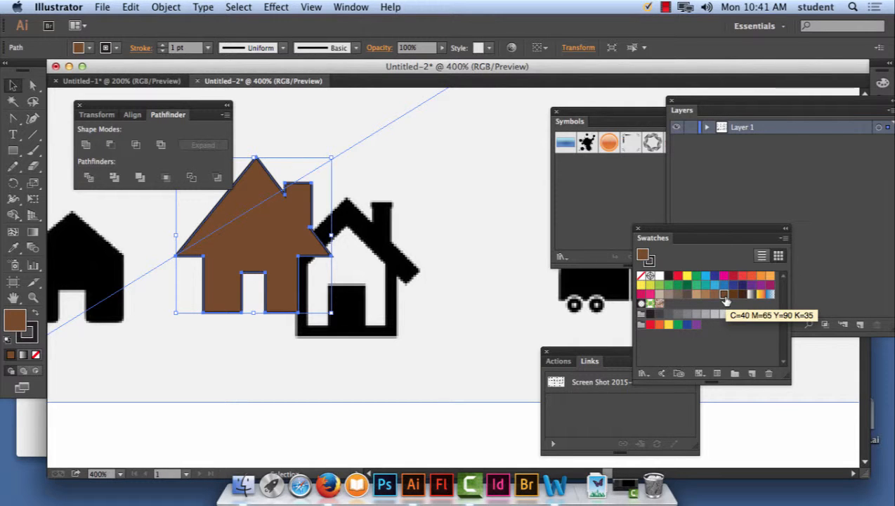
key(super+minus)
key(super+minus)
key(super+minus)
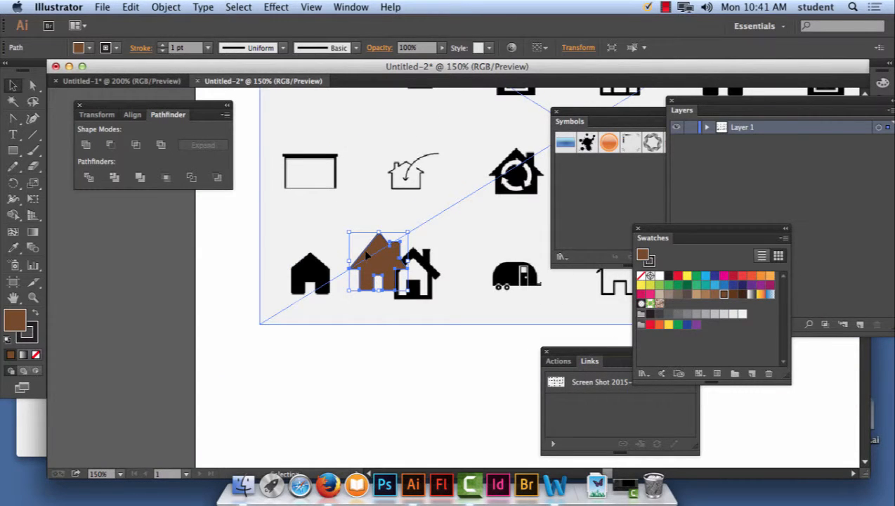
drag(367, 255, 395, 362)
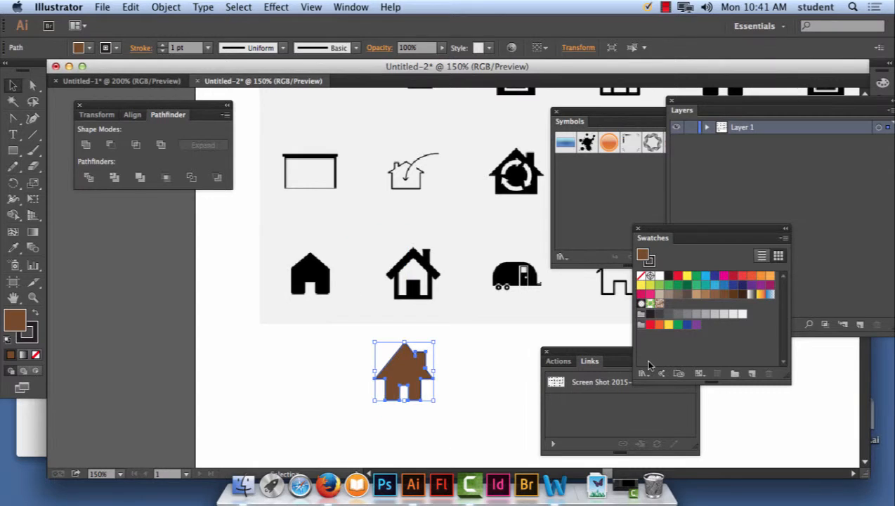
click(475, 360)
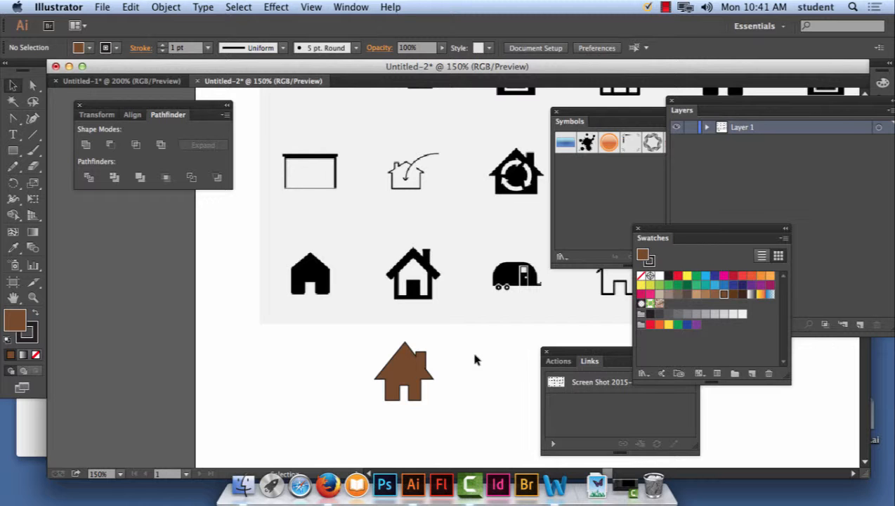
key(space)
drag(522, 161, 366, 306)
mouse_move(423, 205)
mouse_down()
mouse_move(401, 262)
mouse_move(434, 196)
mouse_up()
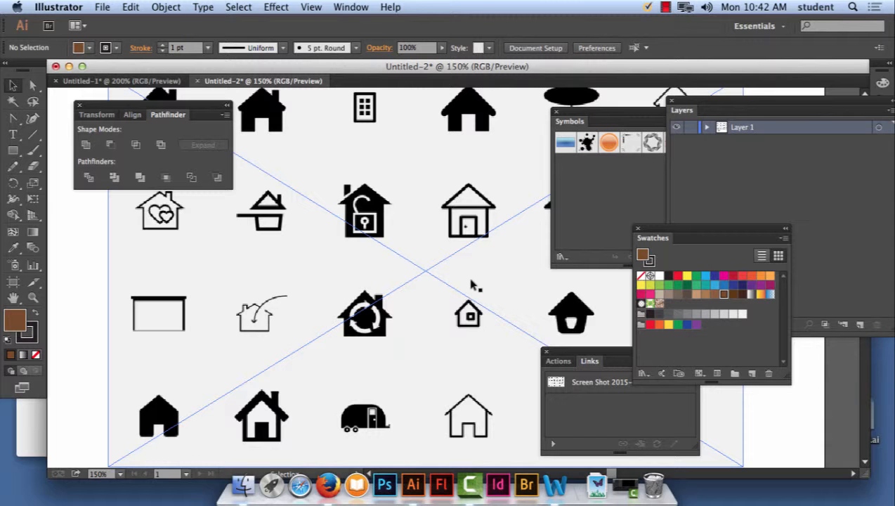
drag(475, 288, 318, 244)
key(super+minus)
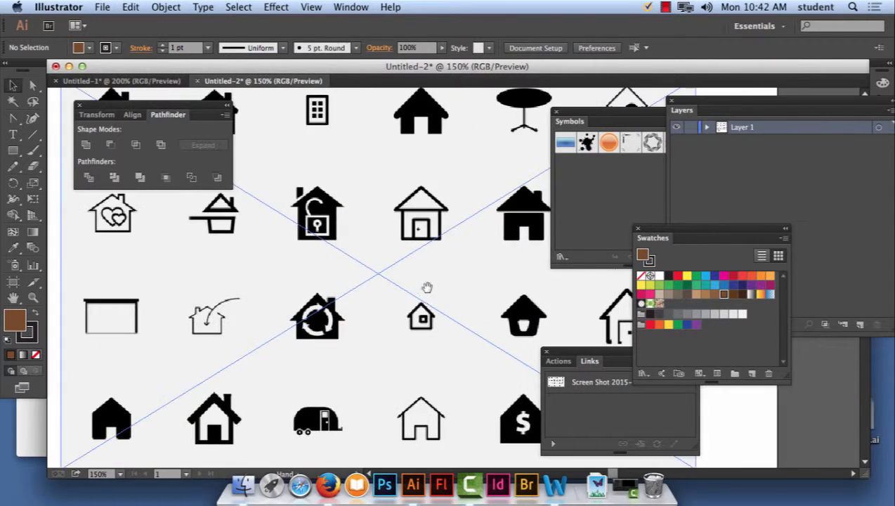
Step: Switch to the Untitled-1 document and bring its whole artboard into view
click(134, 82)
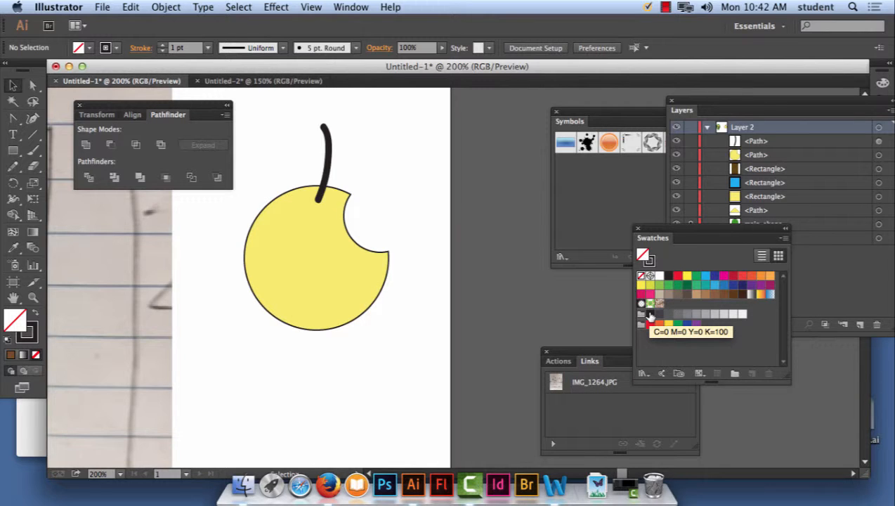
key(super+minus)
key(super+minus)
key(super+minus)
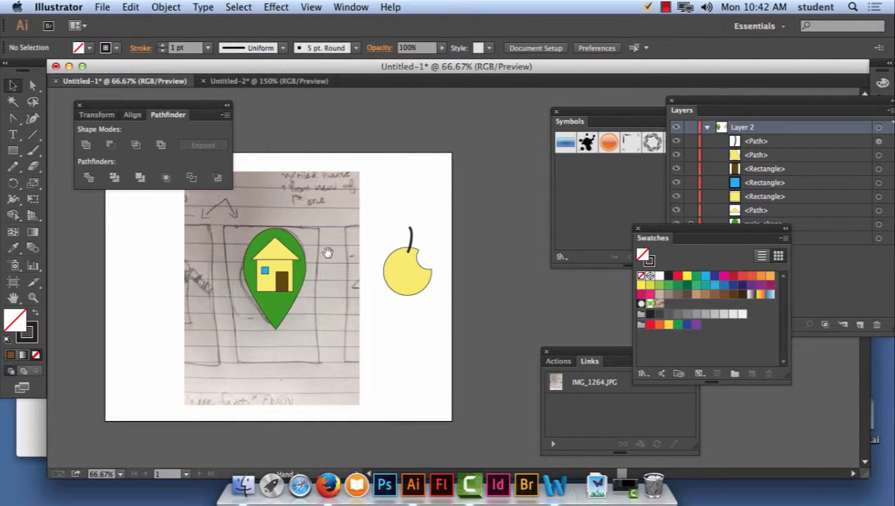
scroll(384, 251, left, 4)
scroll(384, 252, down, 2)
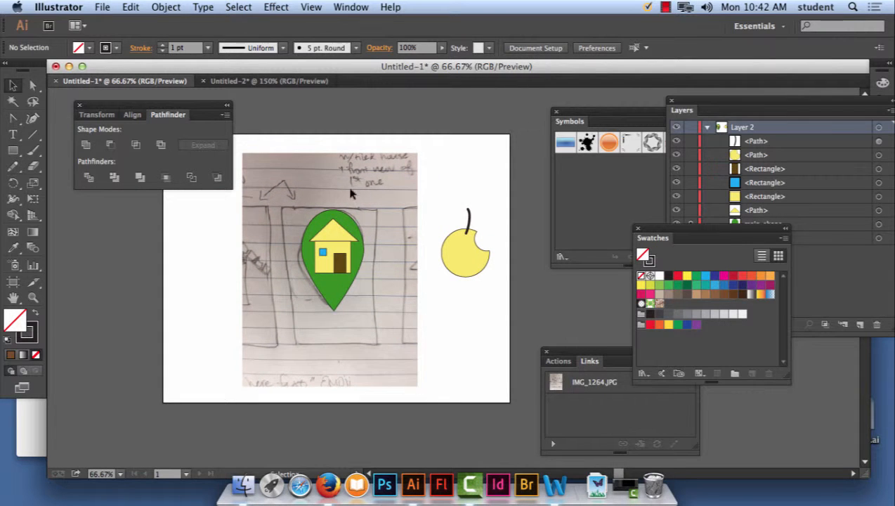
Step: Delete Layer 1 with the sketch photo, and delete the bitten yellow circle with its stem
drag(731, 231, 758, 363)
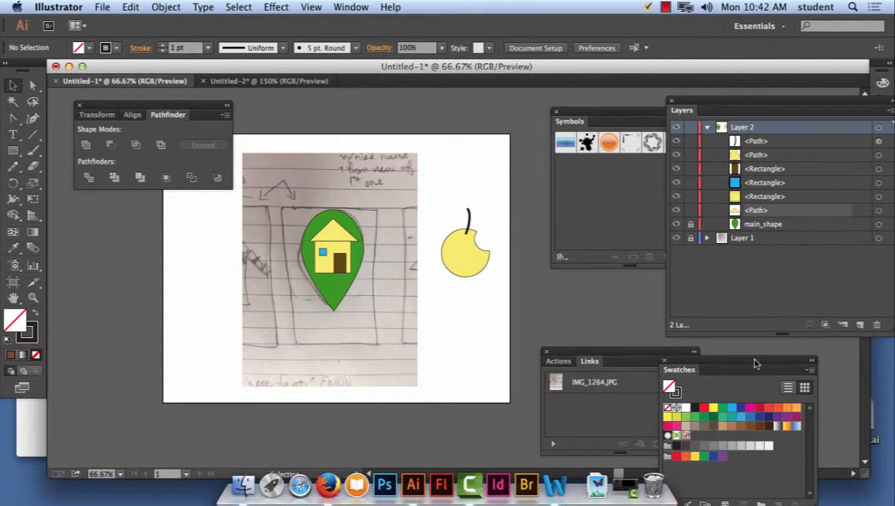
click(735, 234)
drag(736, 99, 613, 112)
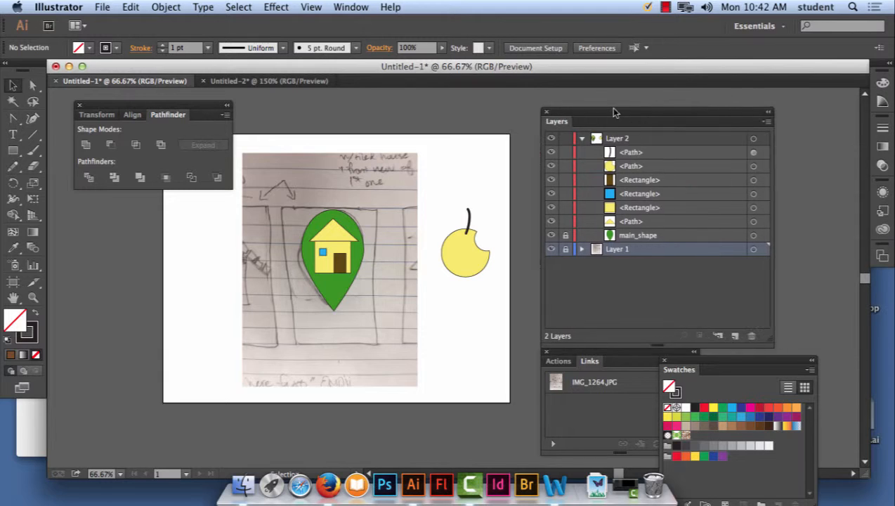
mouse_move(612, 251)
mouse_down()
mouse_move(651, 291)
mouse_move(751, 336)
mouse_up()
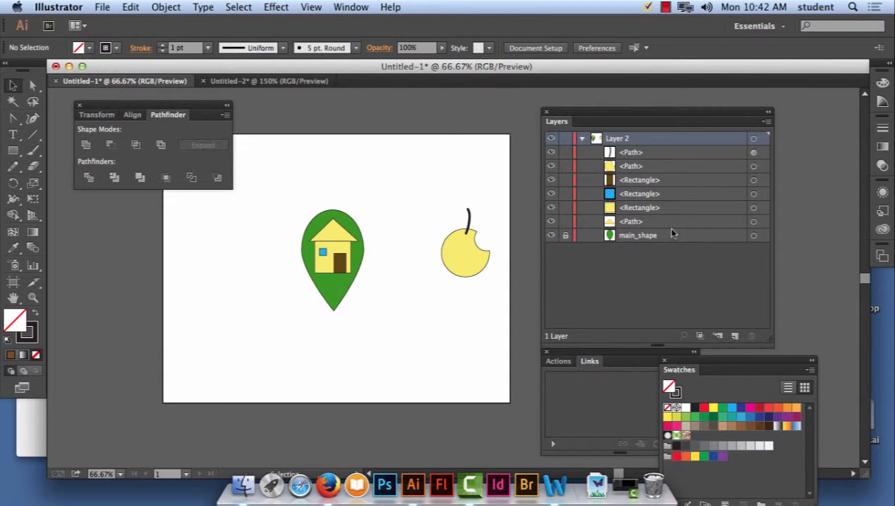
drag(426, 188, 510, 304)
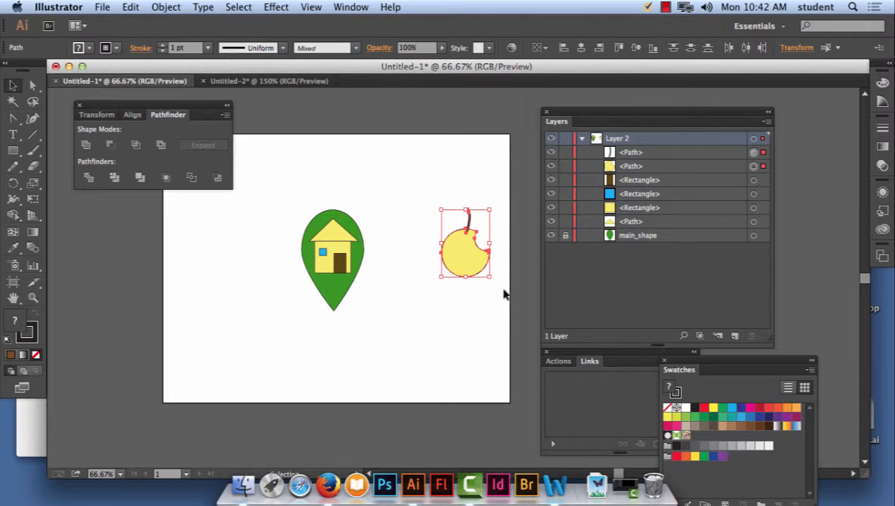
key(Delete)
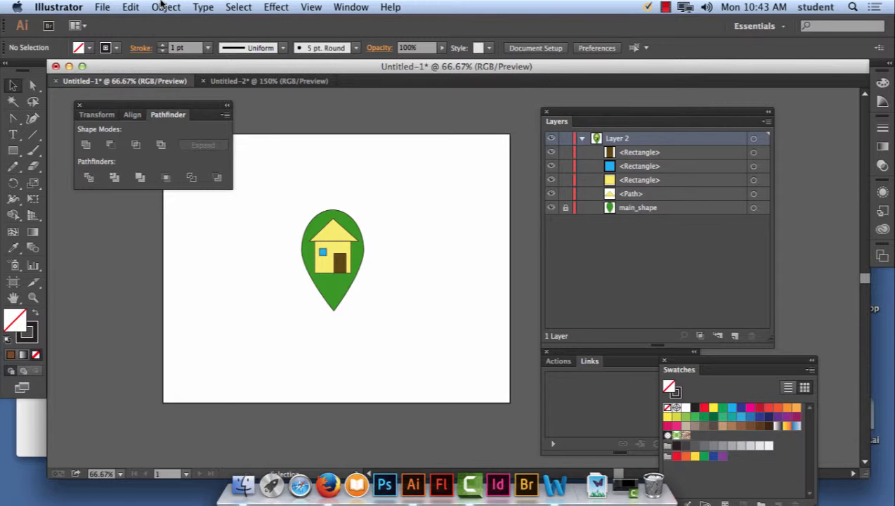
Step: Unlock main_shape and fit the artboard to all the artwork on Layer 2
drag(284, 193, 420, 362)
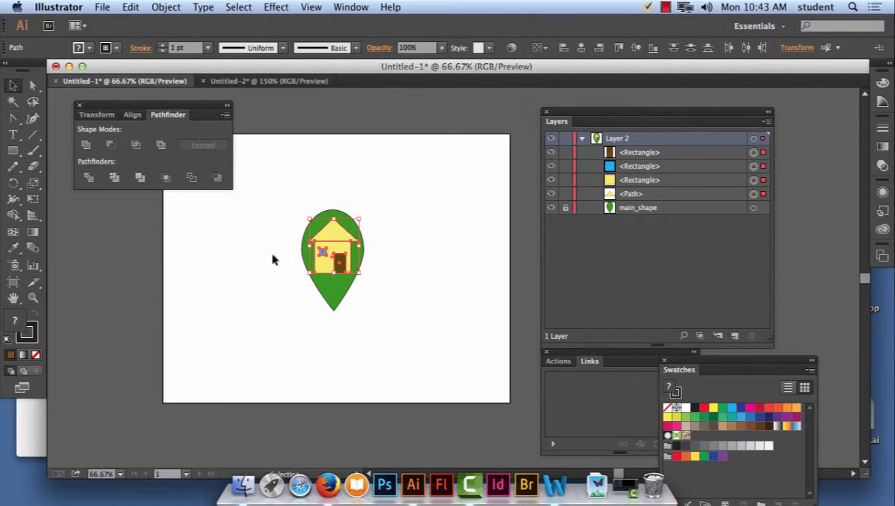
click(565, 209)
click(293, 200)
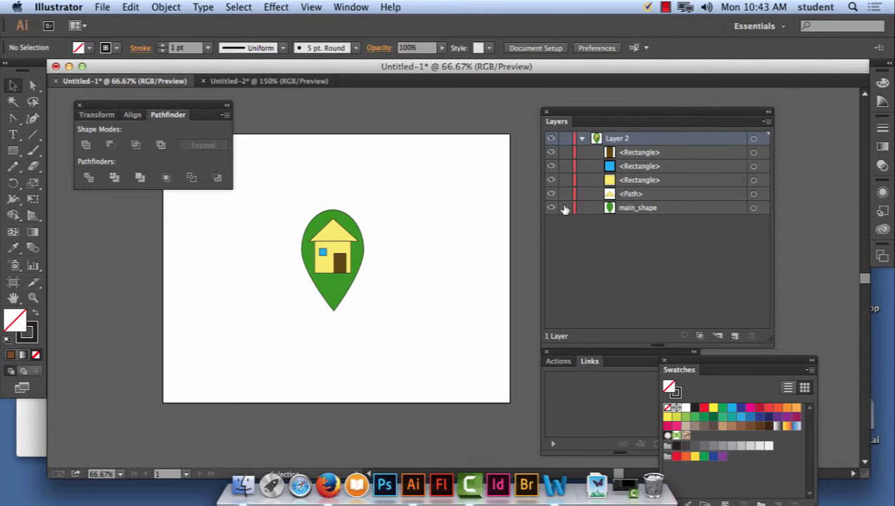
click(754, 138)
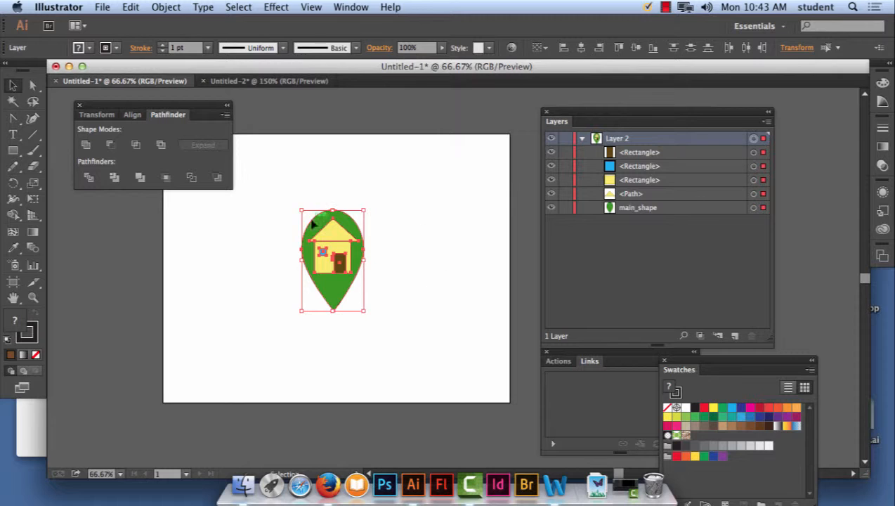
click(160, 6)
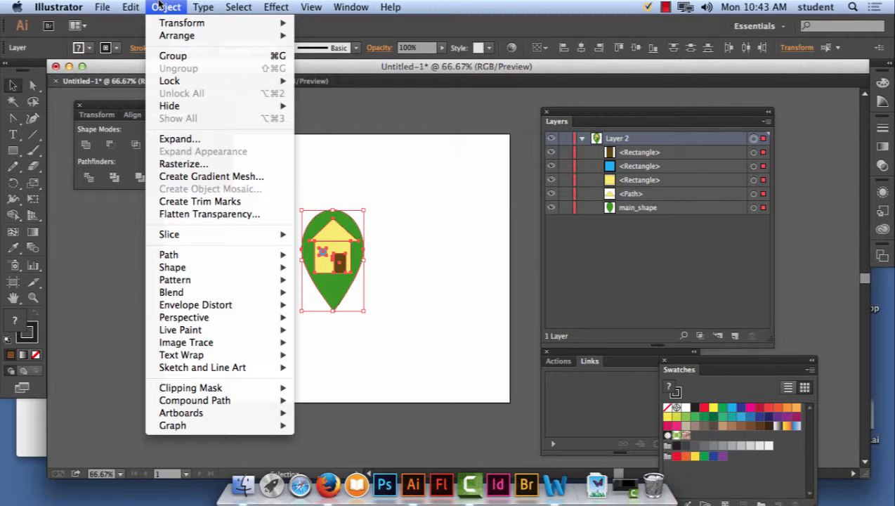
mouse_move(221, 414)
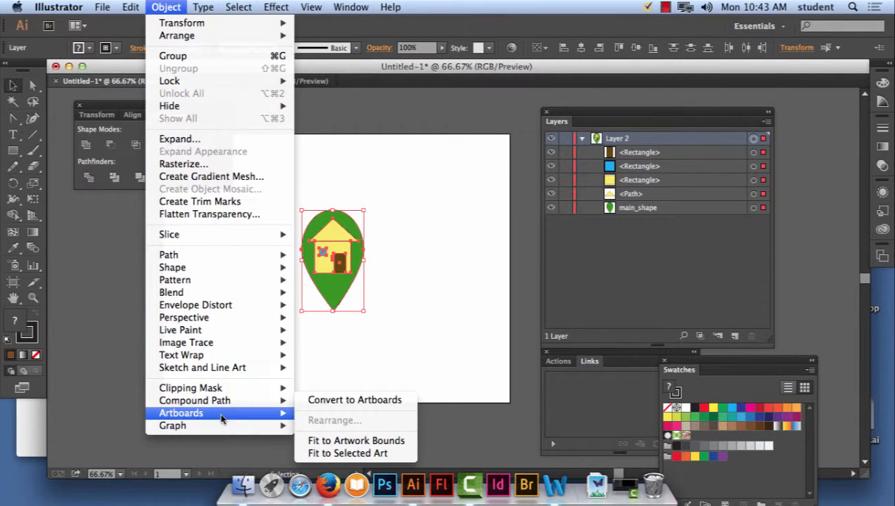
click(363, 454)
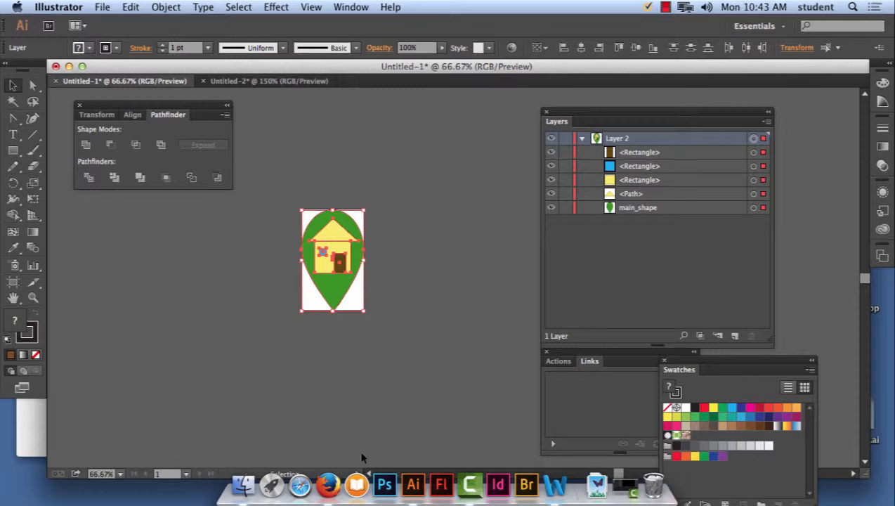
Step: Save the document to the Desktop as home_minecraft in Adobe Illustrator format, with the default Illustrator CC options
click(103, 7)
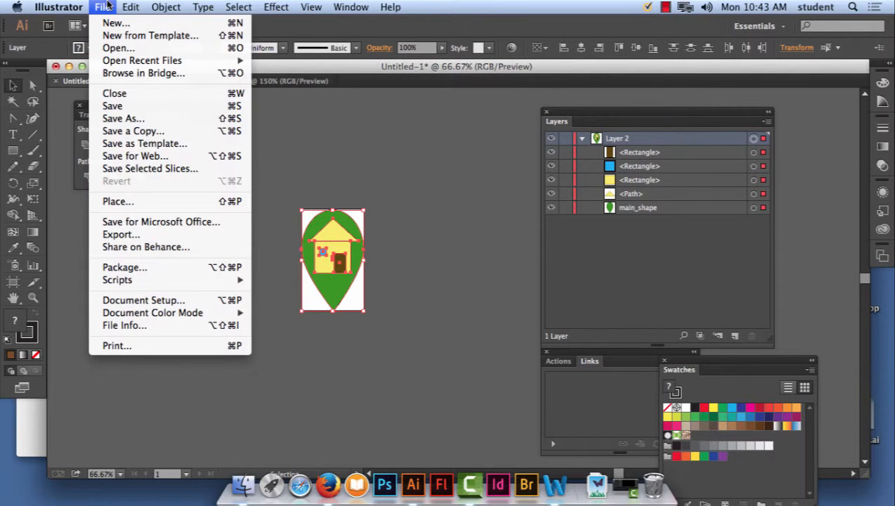
click(123, 118)
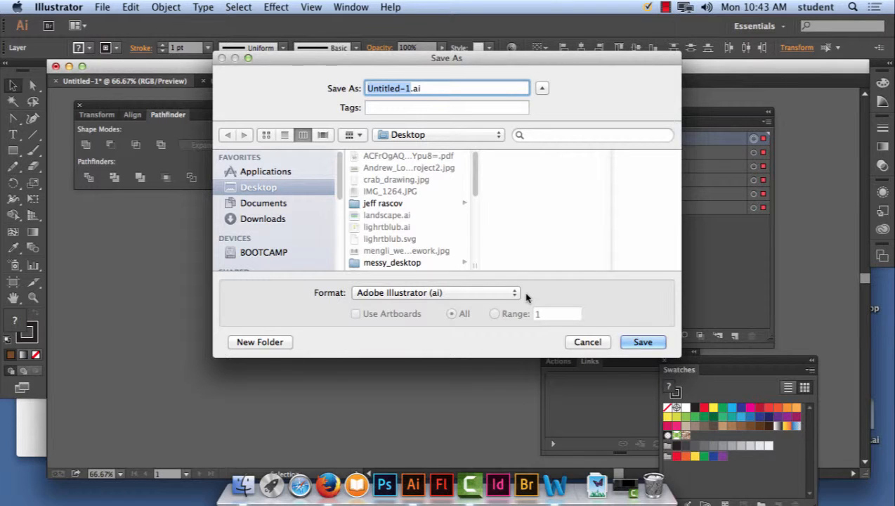
text(home)
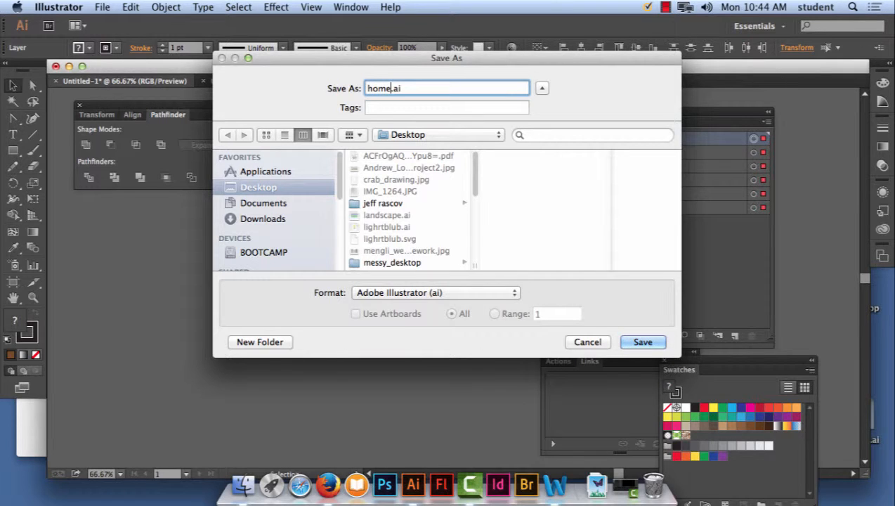
text(_minecraft)
click(647, 344)
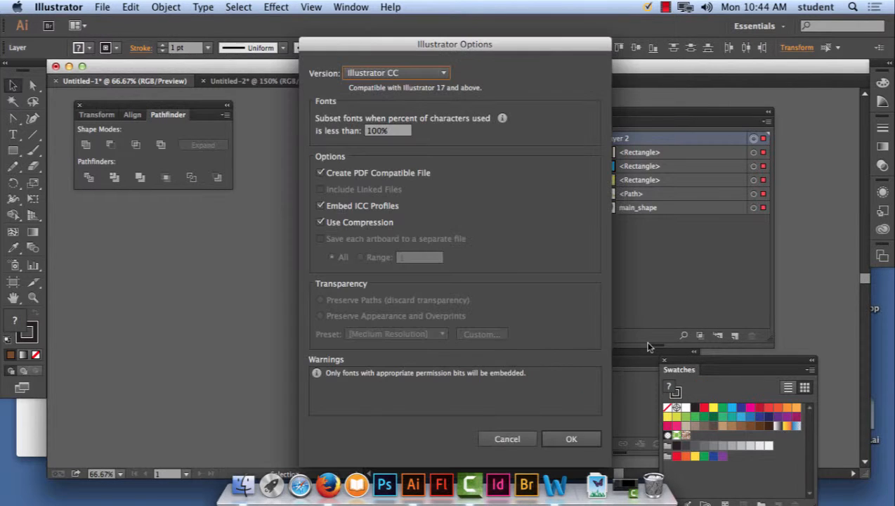
click(572, 439)
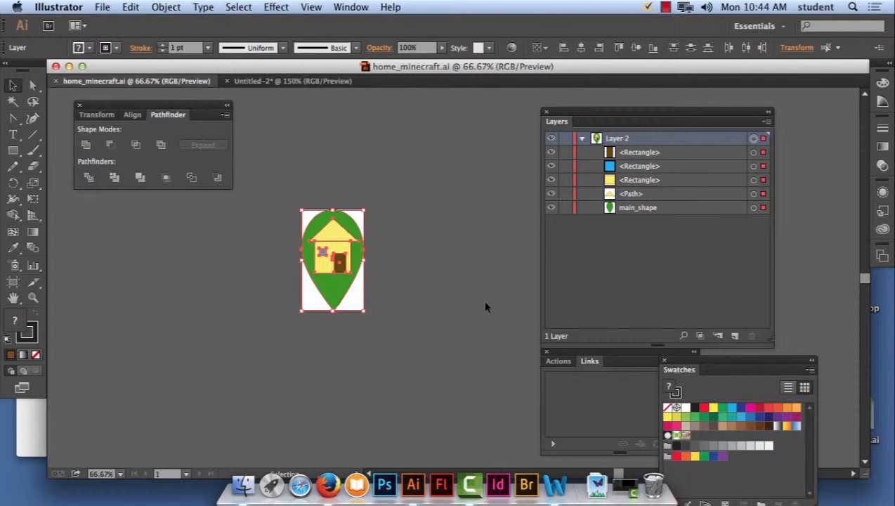
click(664, 7)
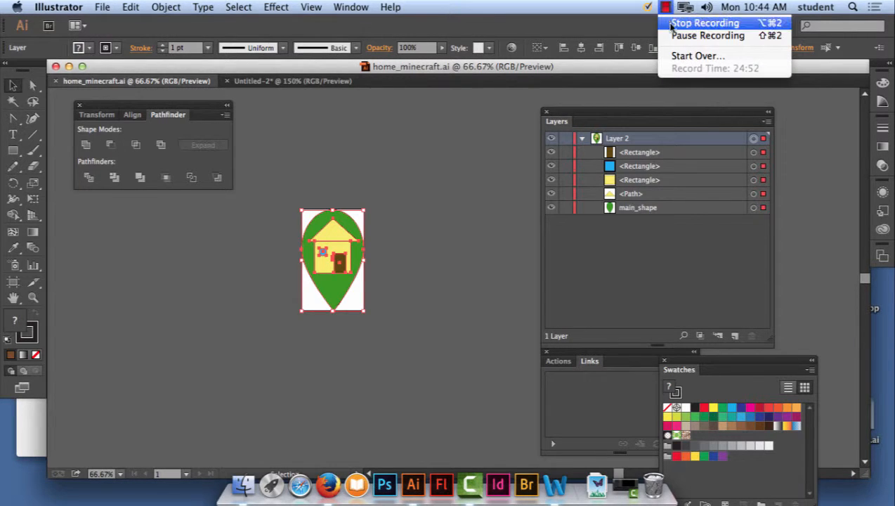